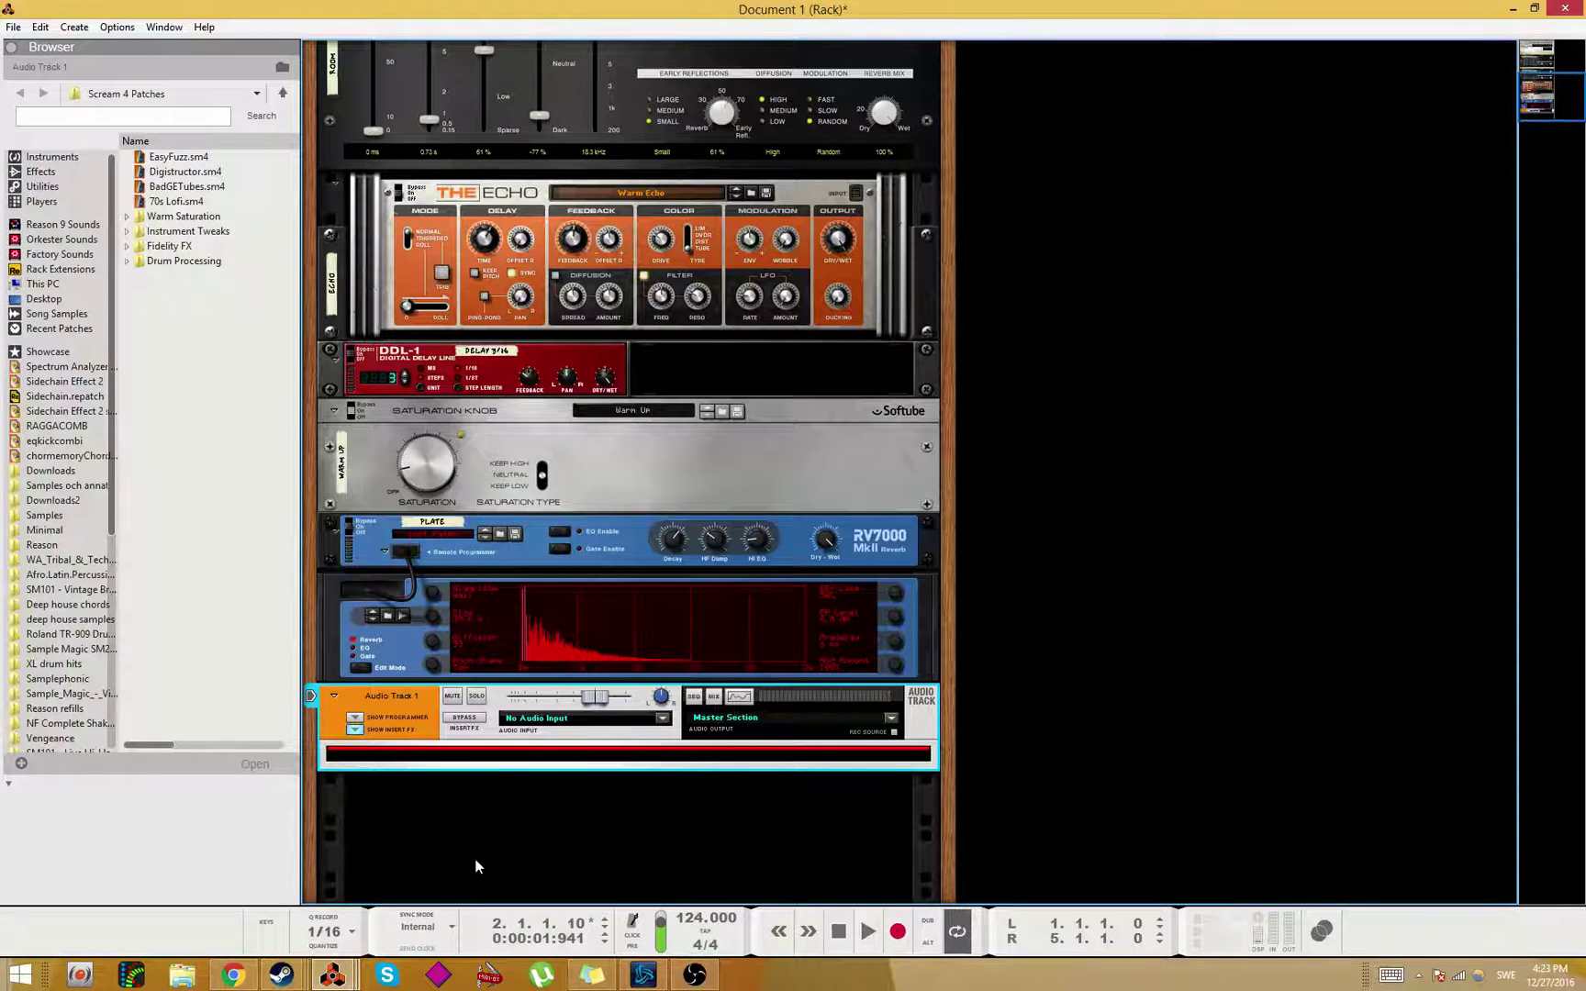
Step: Switch from the Rack through the Mixer to the Sequencer showing Audio Track 1's vocal clip
{"action": "key", "text": "F5"}
{"action": "key", "text": "F7"}
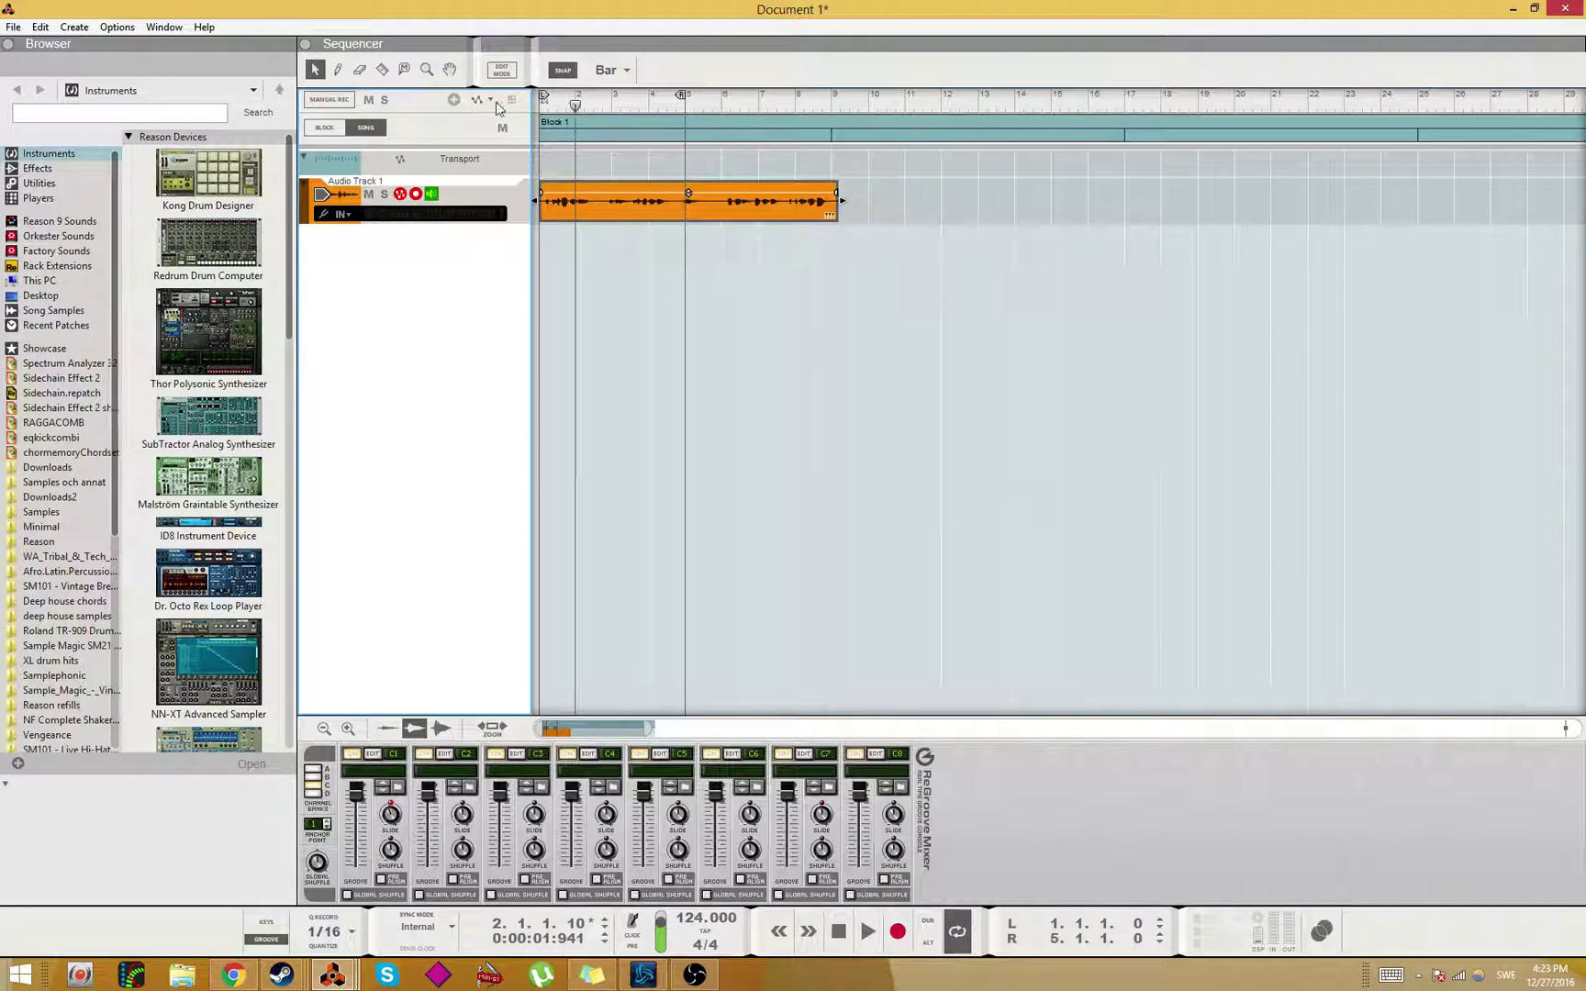
Step: Play the vocal clip from the song start and normalize it
{"action": "key", "text": "Home"}
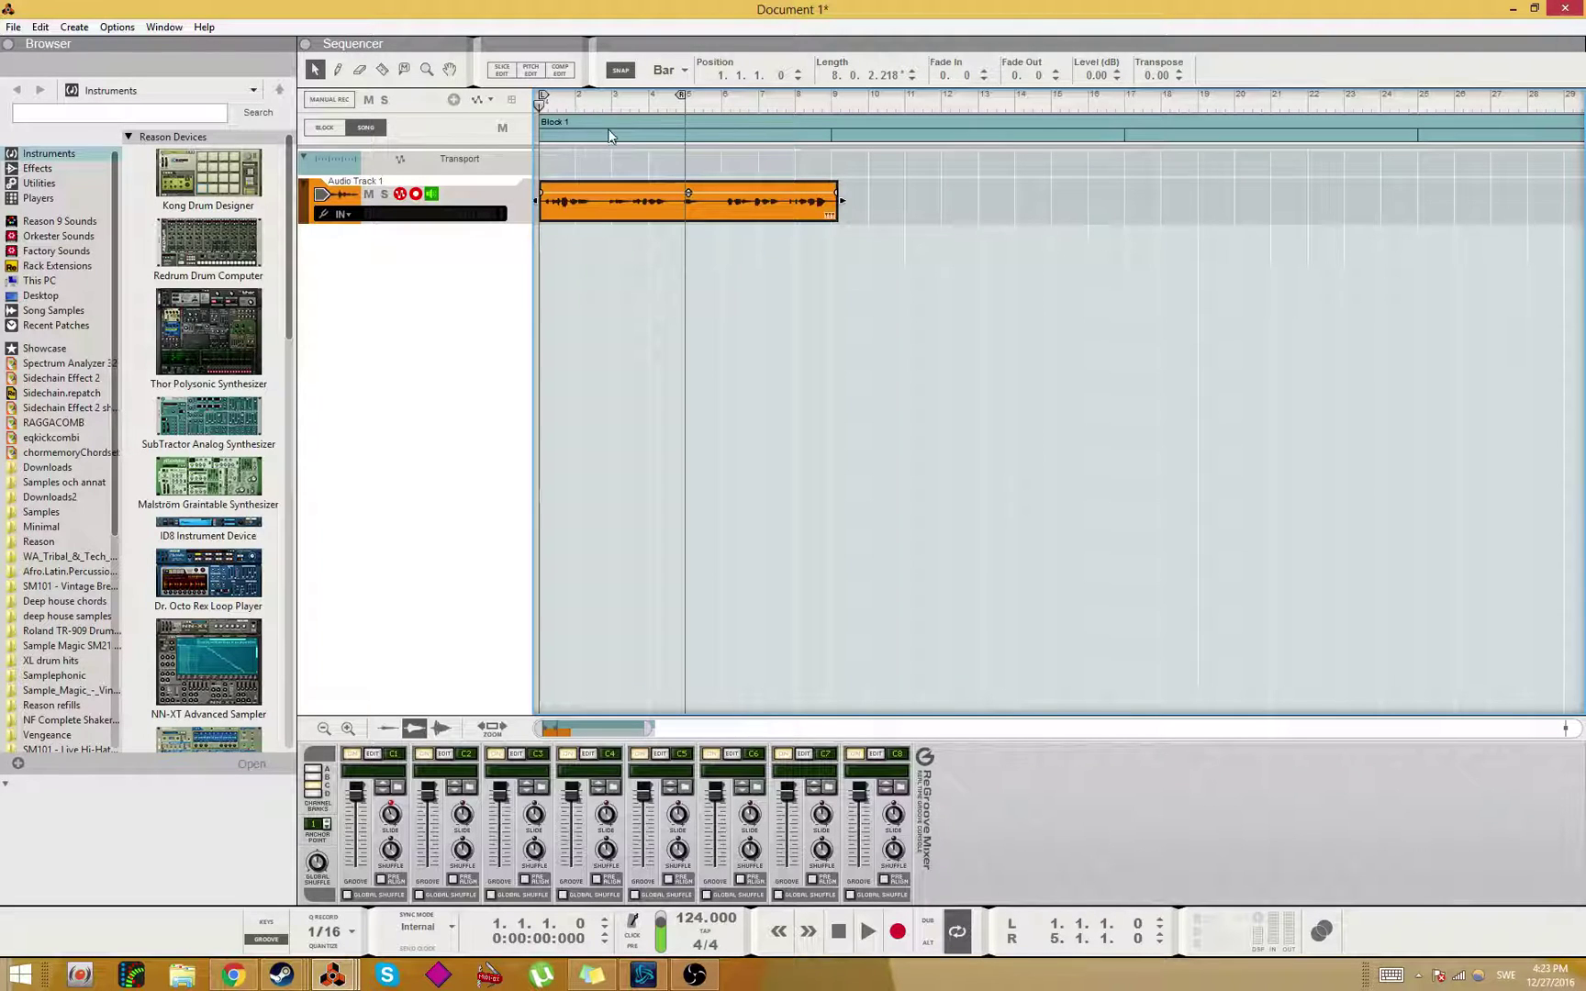
{"action": "key", "text": "space"}
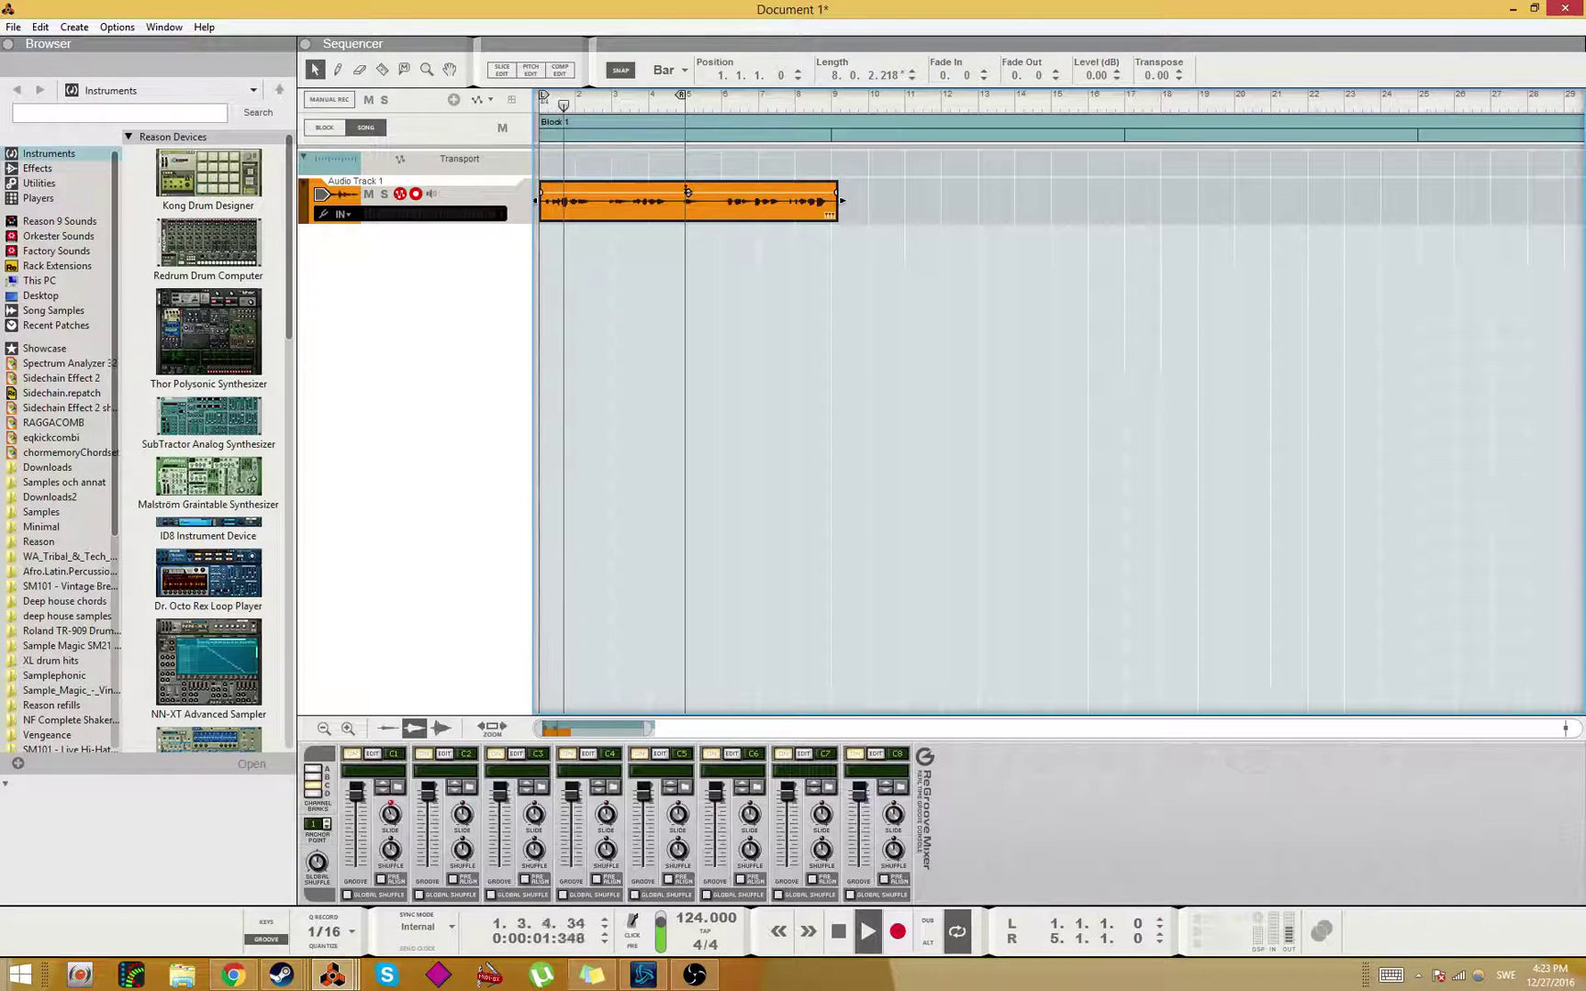
{"action": "right_click", "coordinate": [660, 208]}
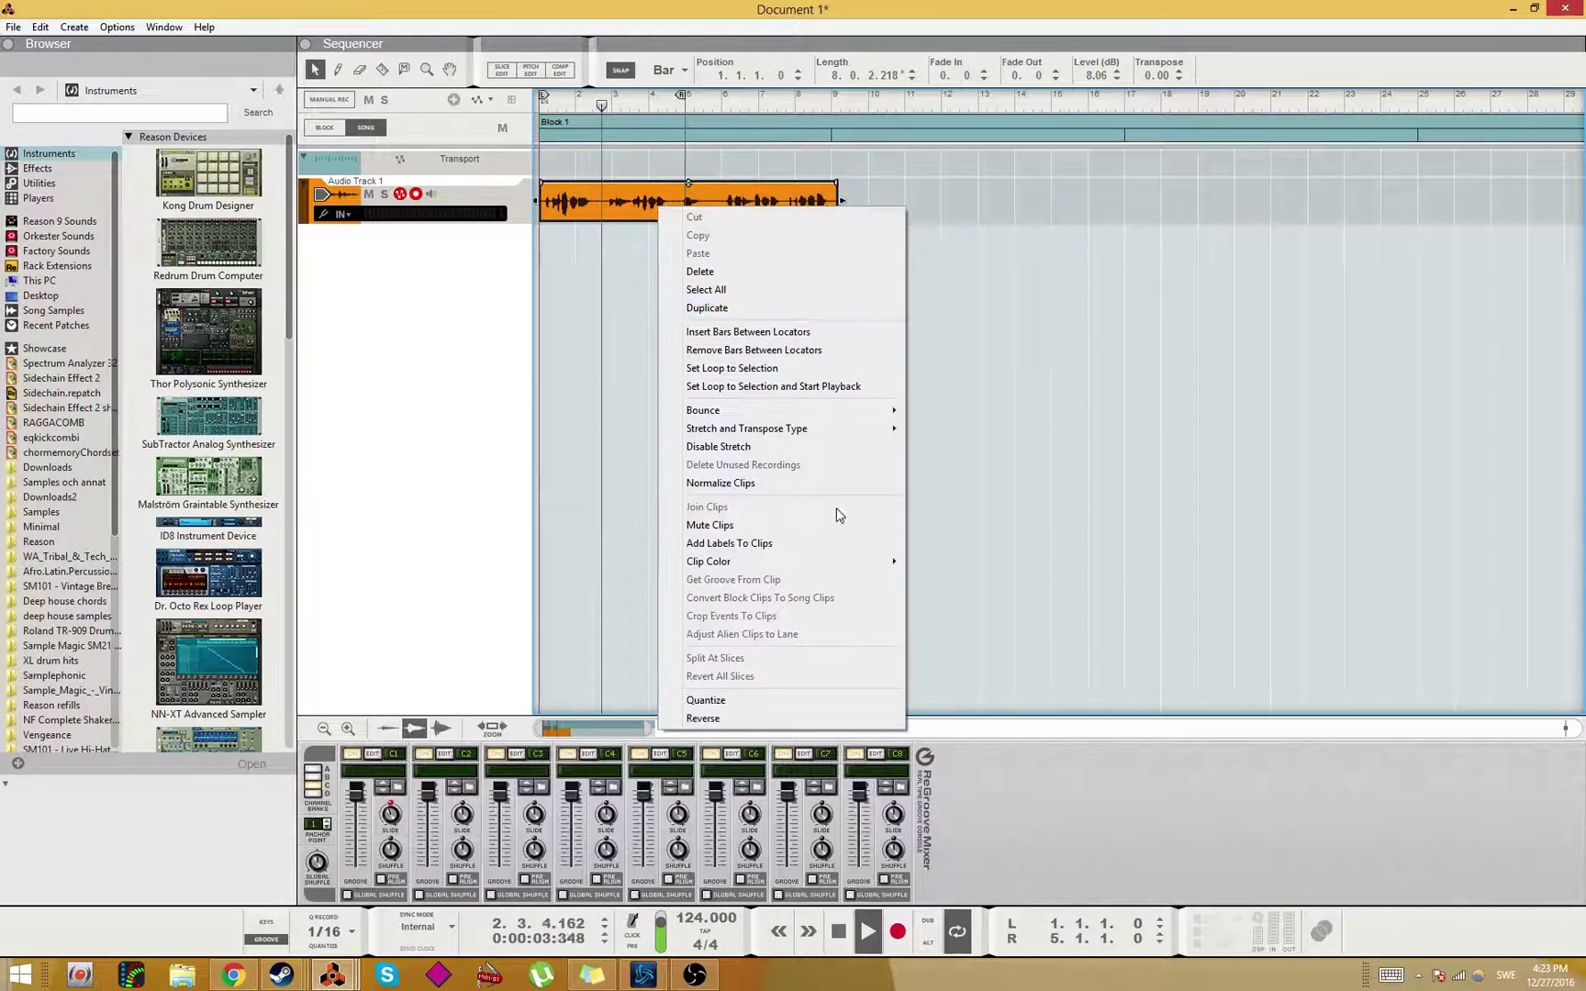
{"action": "left_click", "coordinate": [751, 483]}
Step: Raise the clip's level so the waveform grows taller, then return to the Rack
{"action": "left_click_drag", "start_coordinate": [688, 195], "coordinate": [689, 190]}
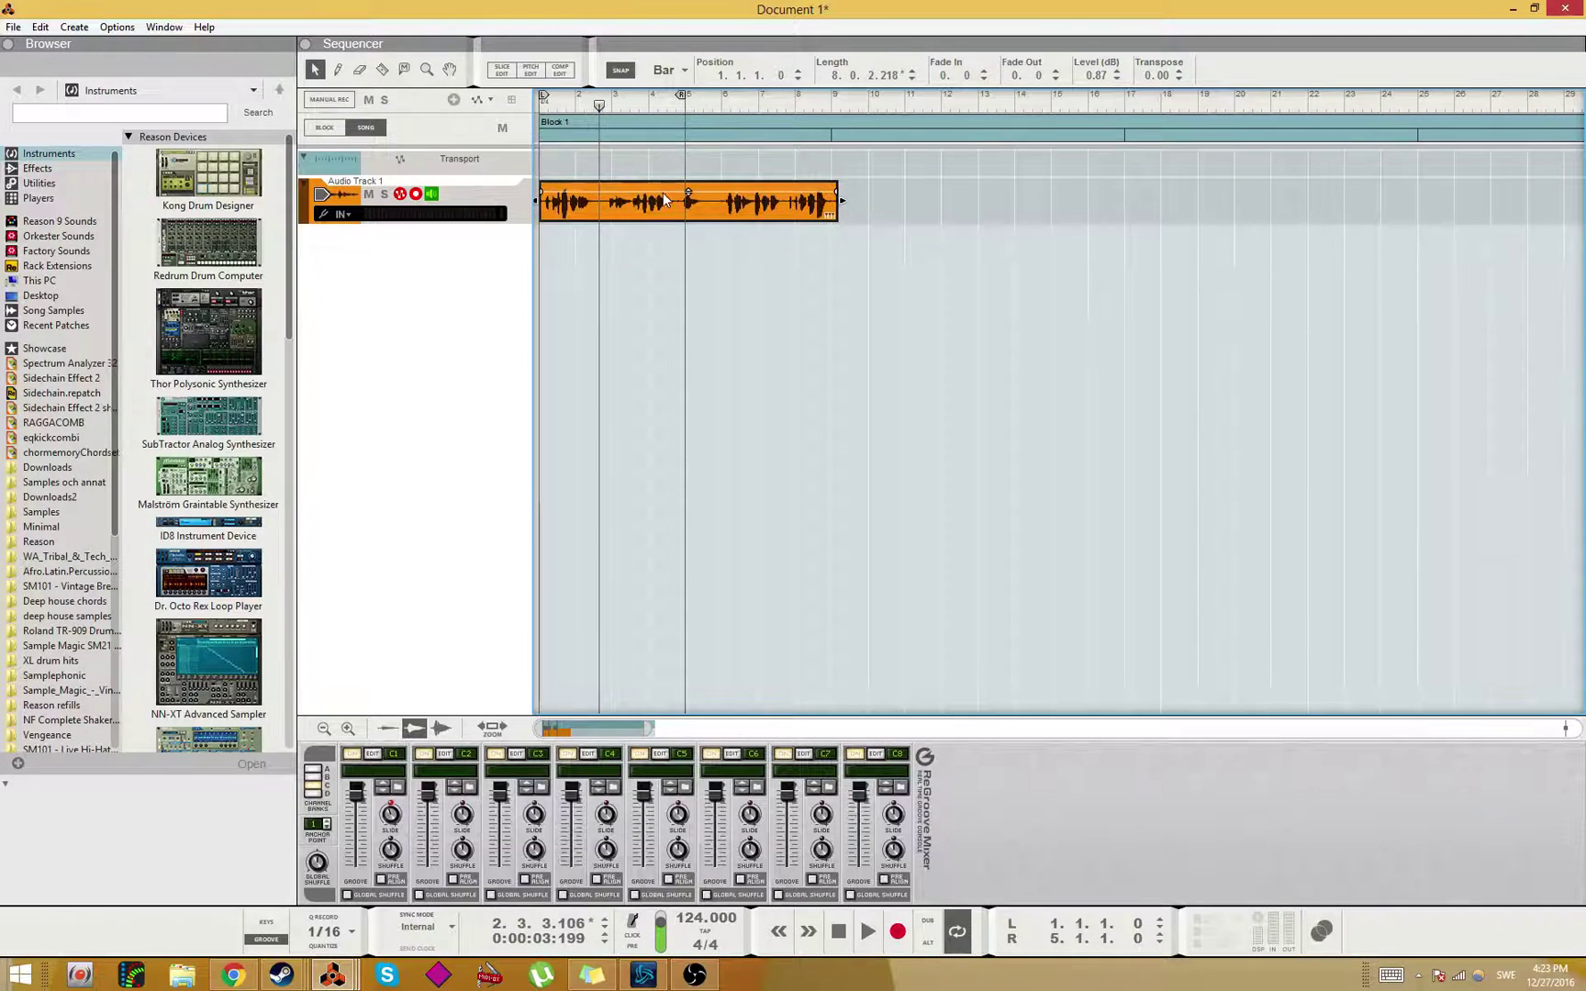
{"action": "key", "text": "F5"}
{"action": "key", "text": "F6"}
Step: Insert a BV512 Digital Vocoder from Effects > Reason Devices beneath Audio Track 1
{"action": "right_click", "coordinate": [511, 767]}
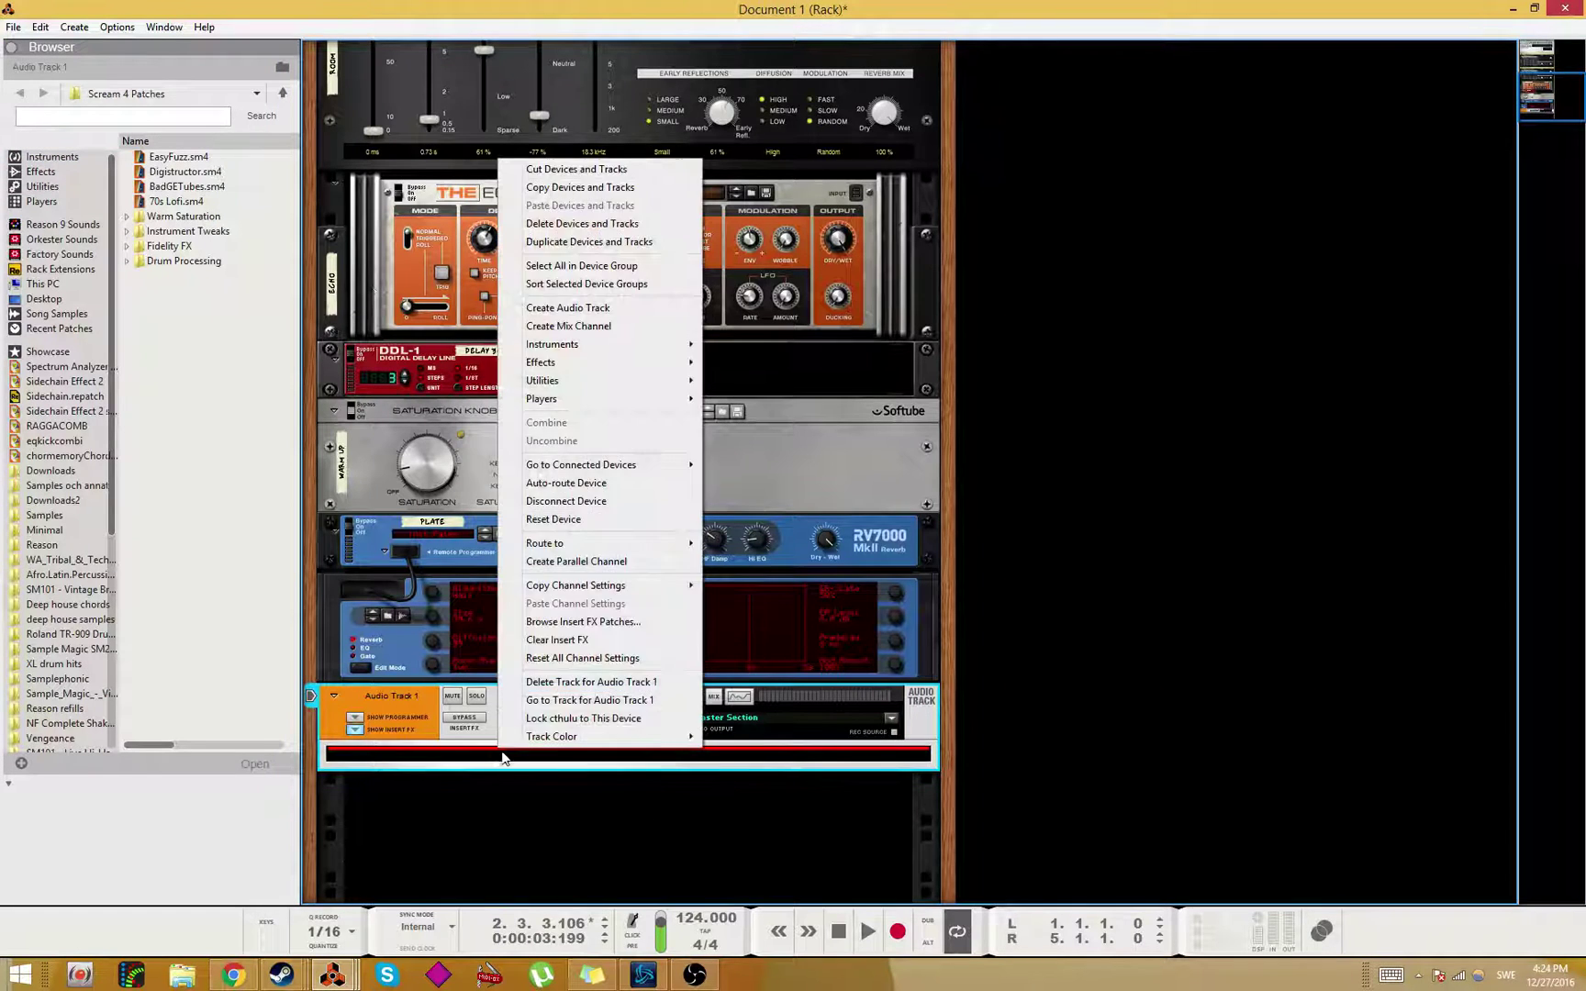
{"action": "mouse_move", "coordinate": [593, 369]}
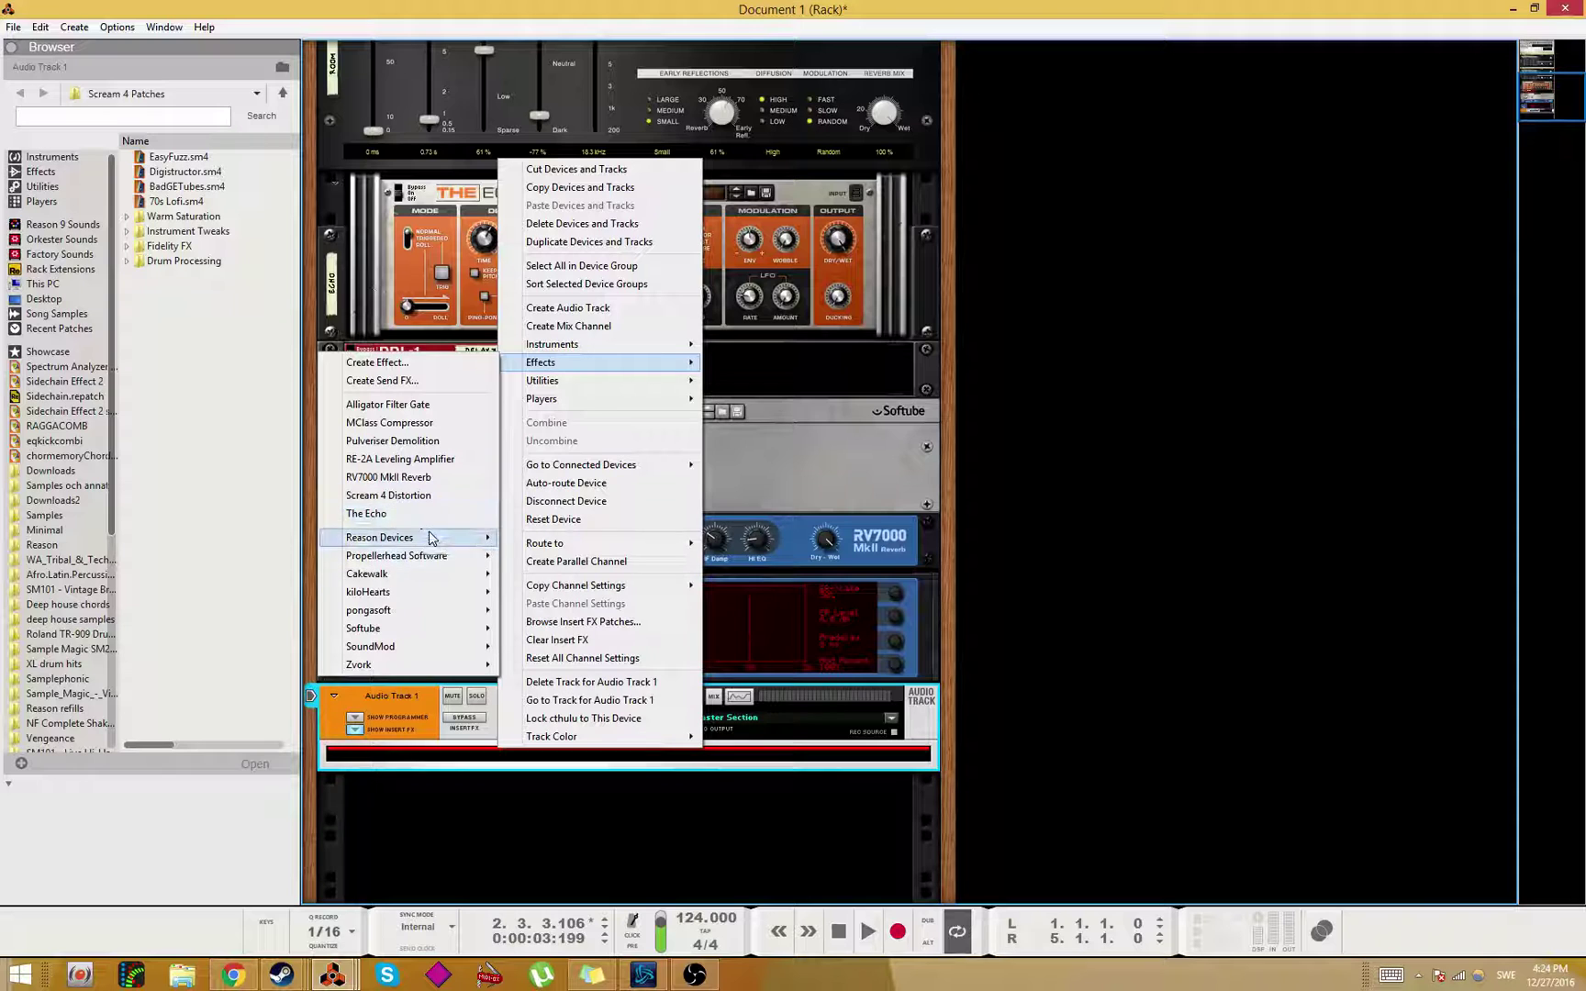
{"action": "mouse_move", "coordinate": [429, 538]}
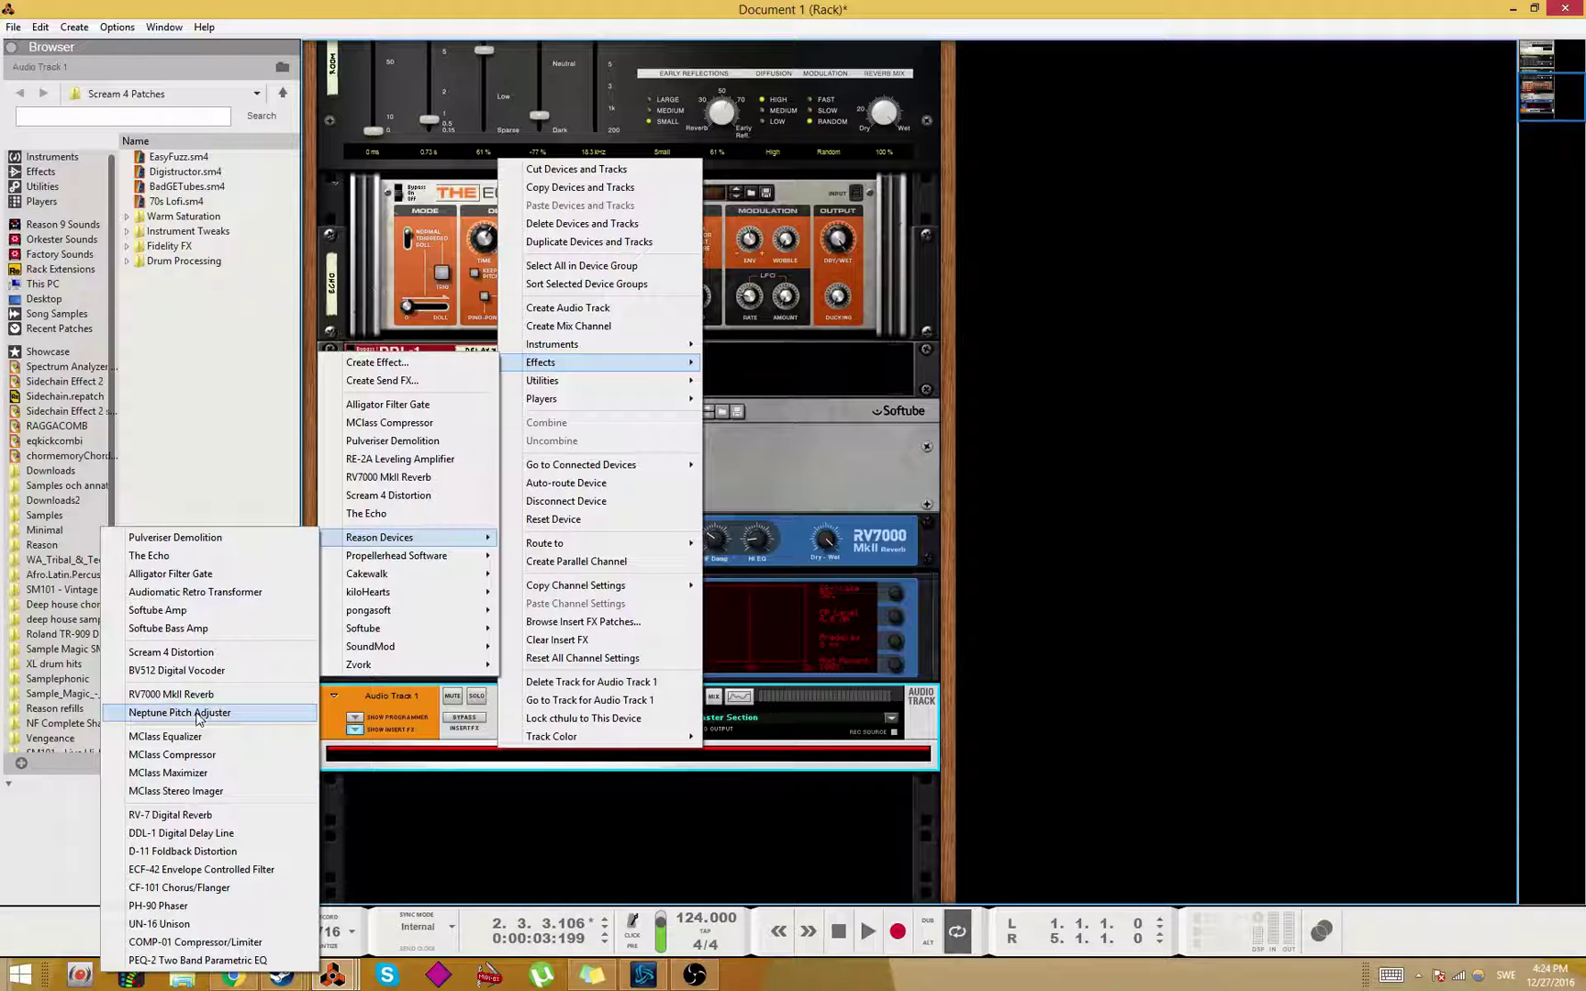
{"action": "left_click", "coordinate": [190, 677]}
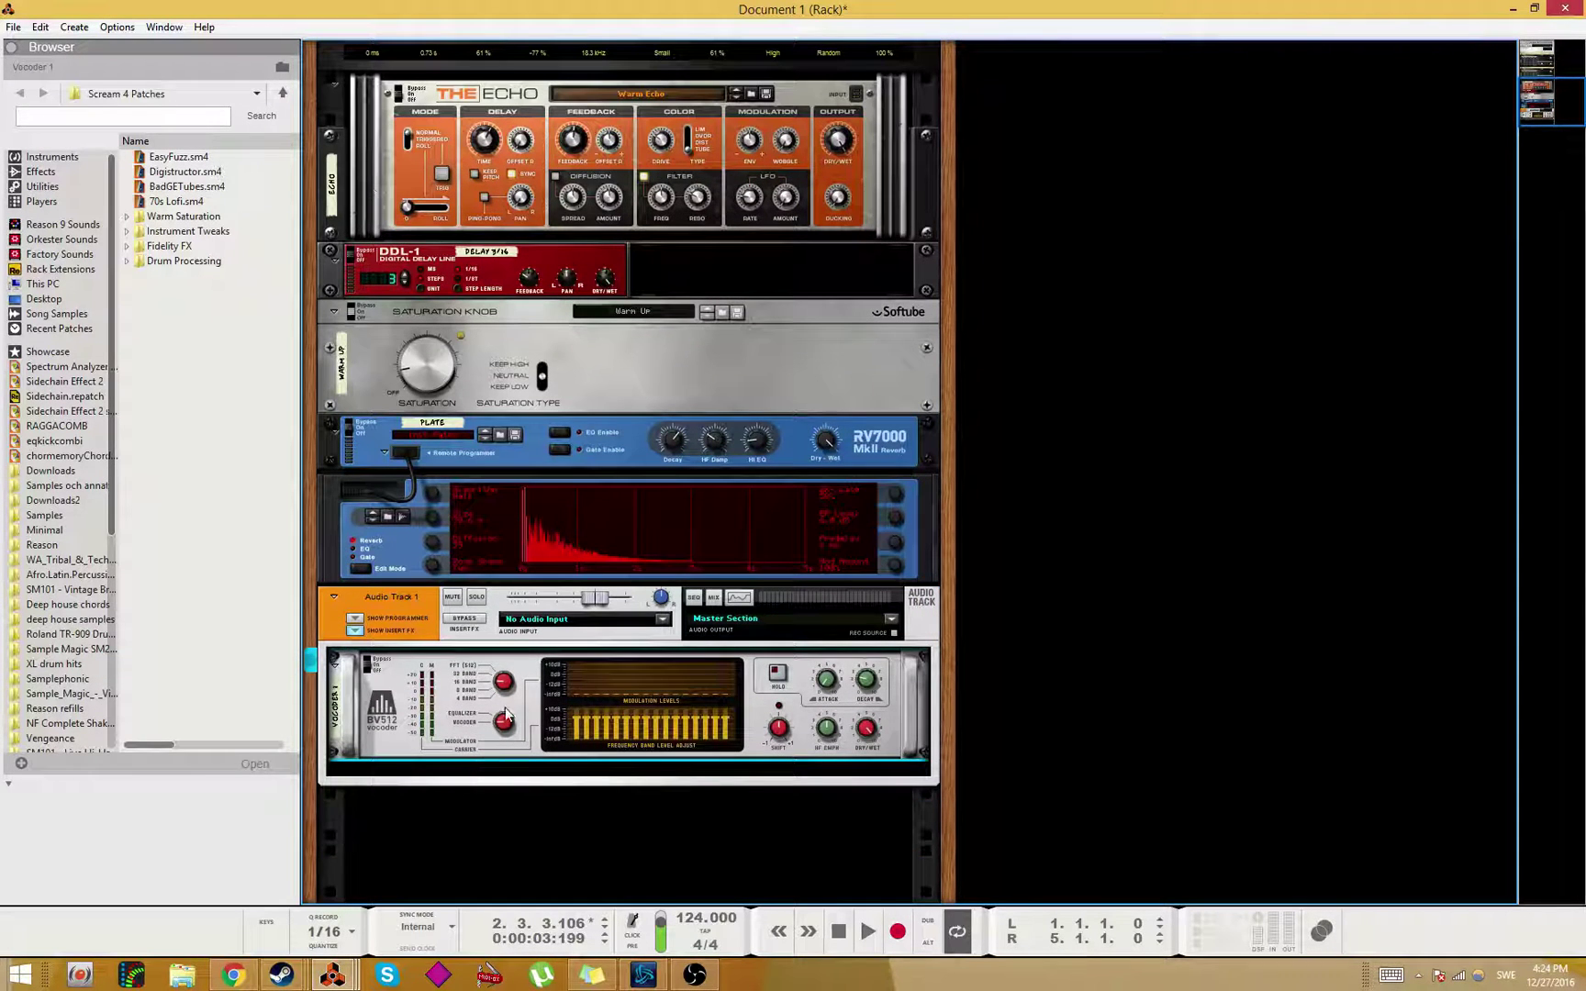
{"action": "right_click", "coordinate": [512, 771]}
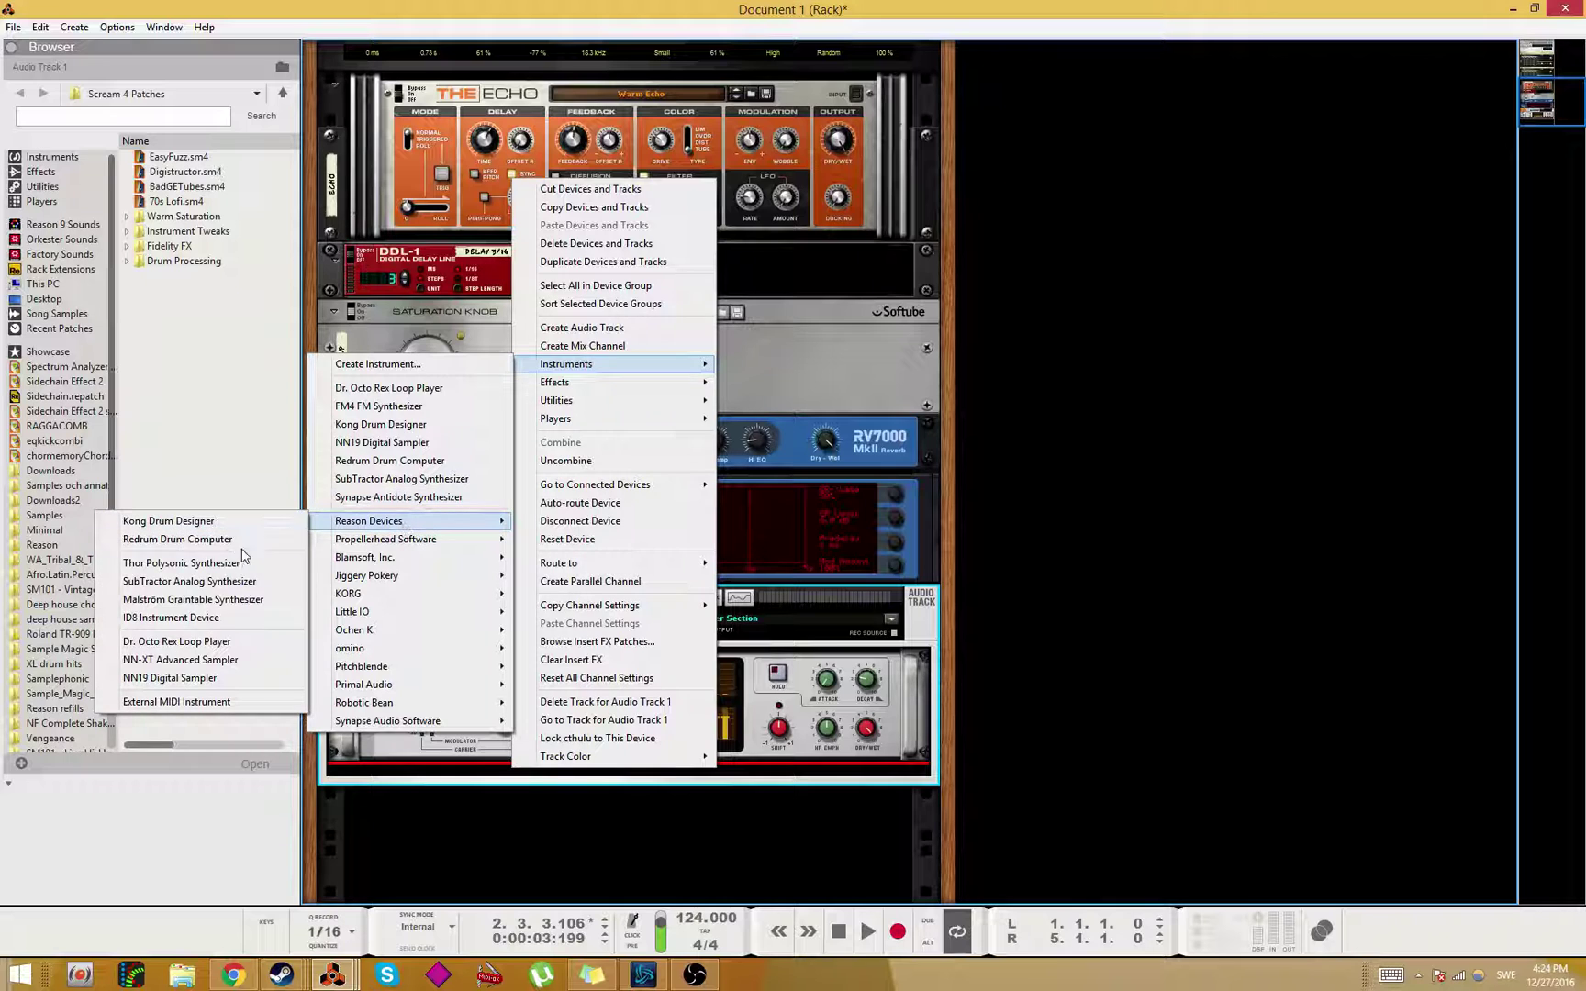
Step: Create a Malström, reset it to Init Patch, and switch oscillator A to Sawtooth
{"action": "left_click", "coordinate": [172, 606]}
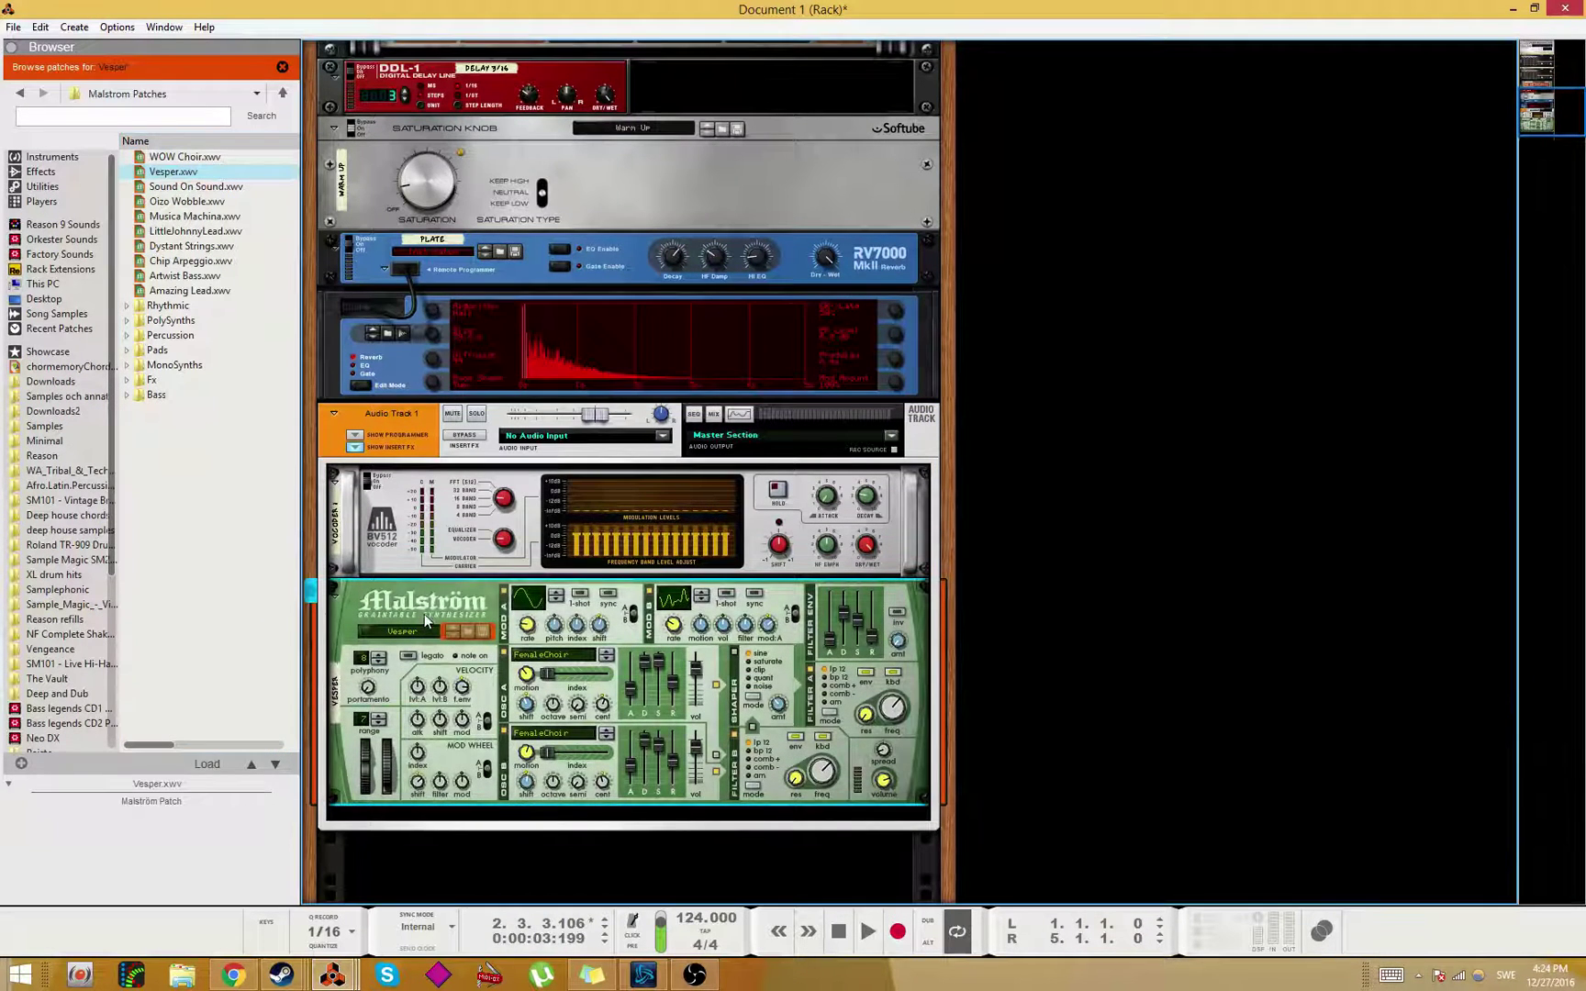
{"action": "right_click", "coordinate": [425, 621]}
{"action": "left_click", "coordinate": [472, 463]}
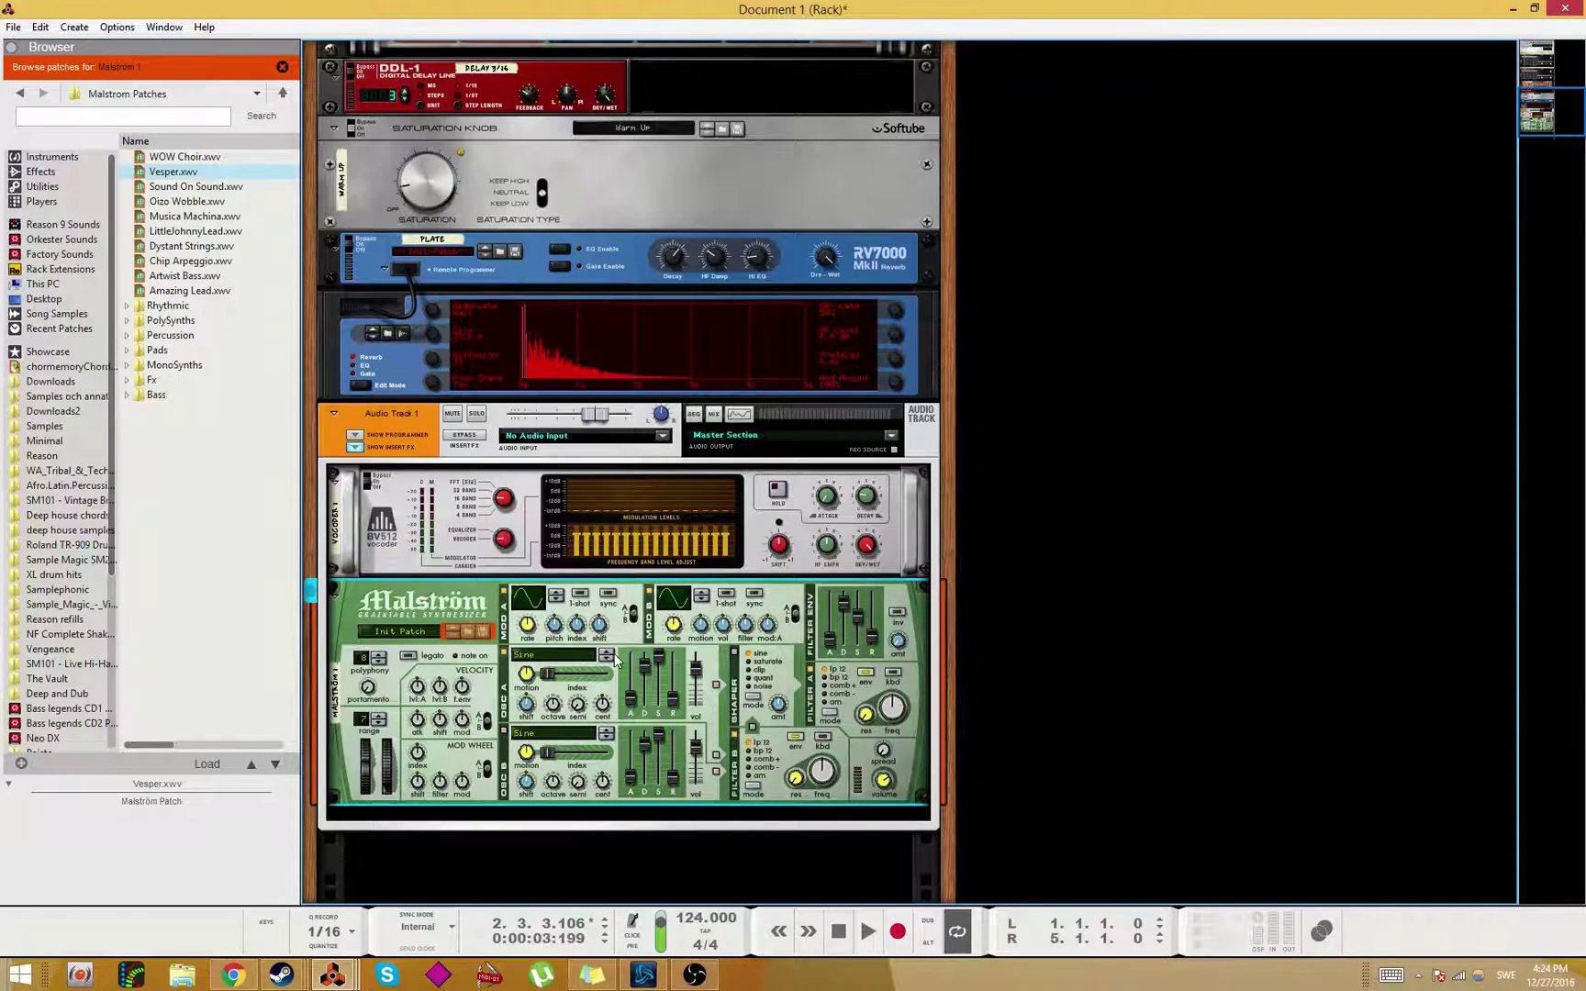
{"action": "left_click", "coordinate": [606, 657]}
Step: On the rack's back, unplug the vocoder's output from the track insert and check playback
{"action": "key", "text": "Tab"}
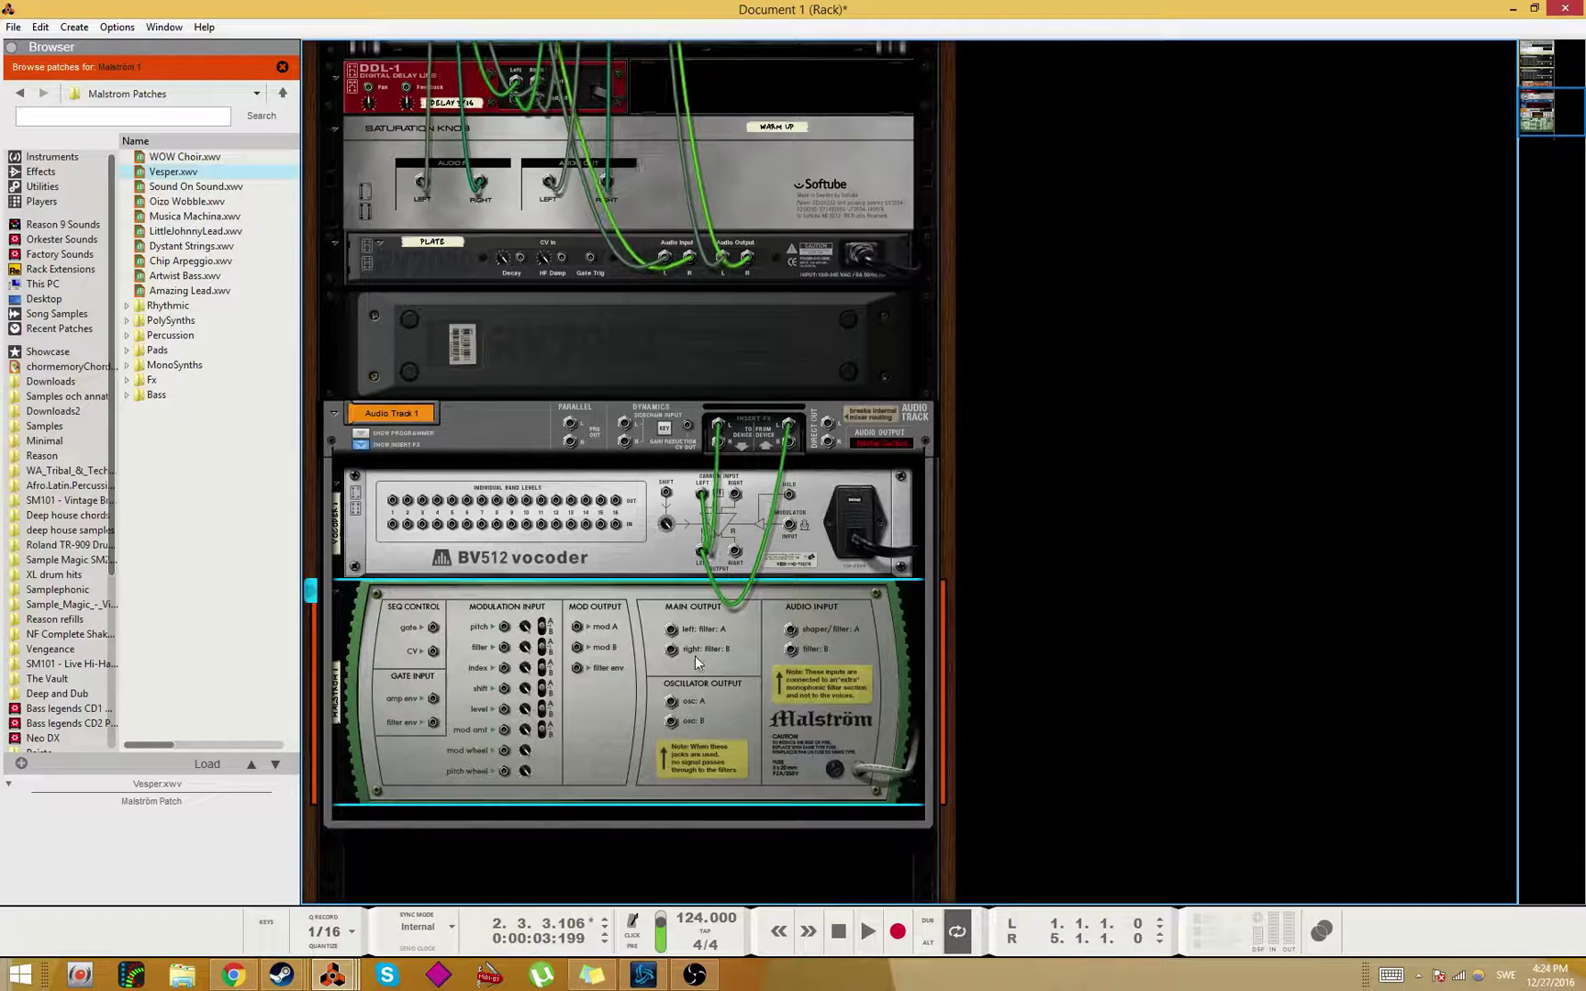
{"action": "left_click", "coordinate": [705, 503]}
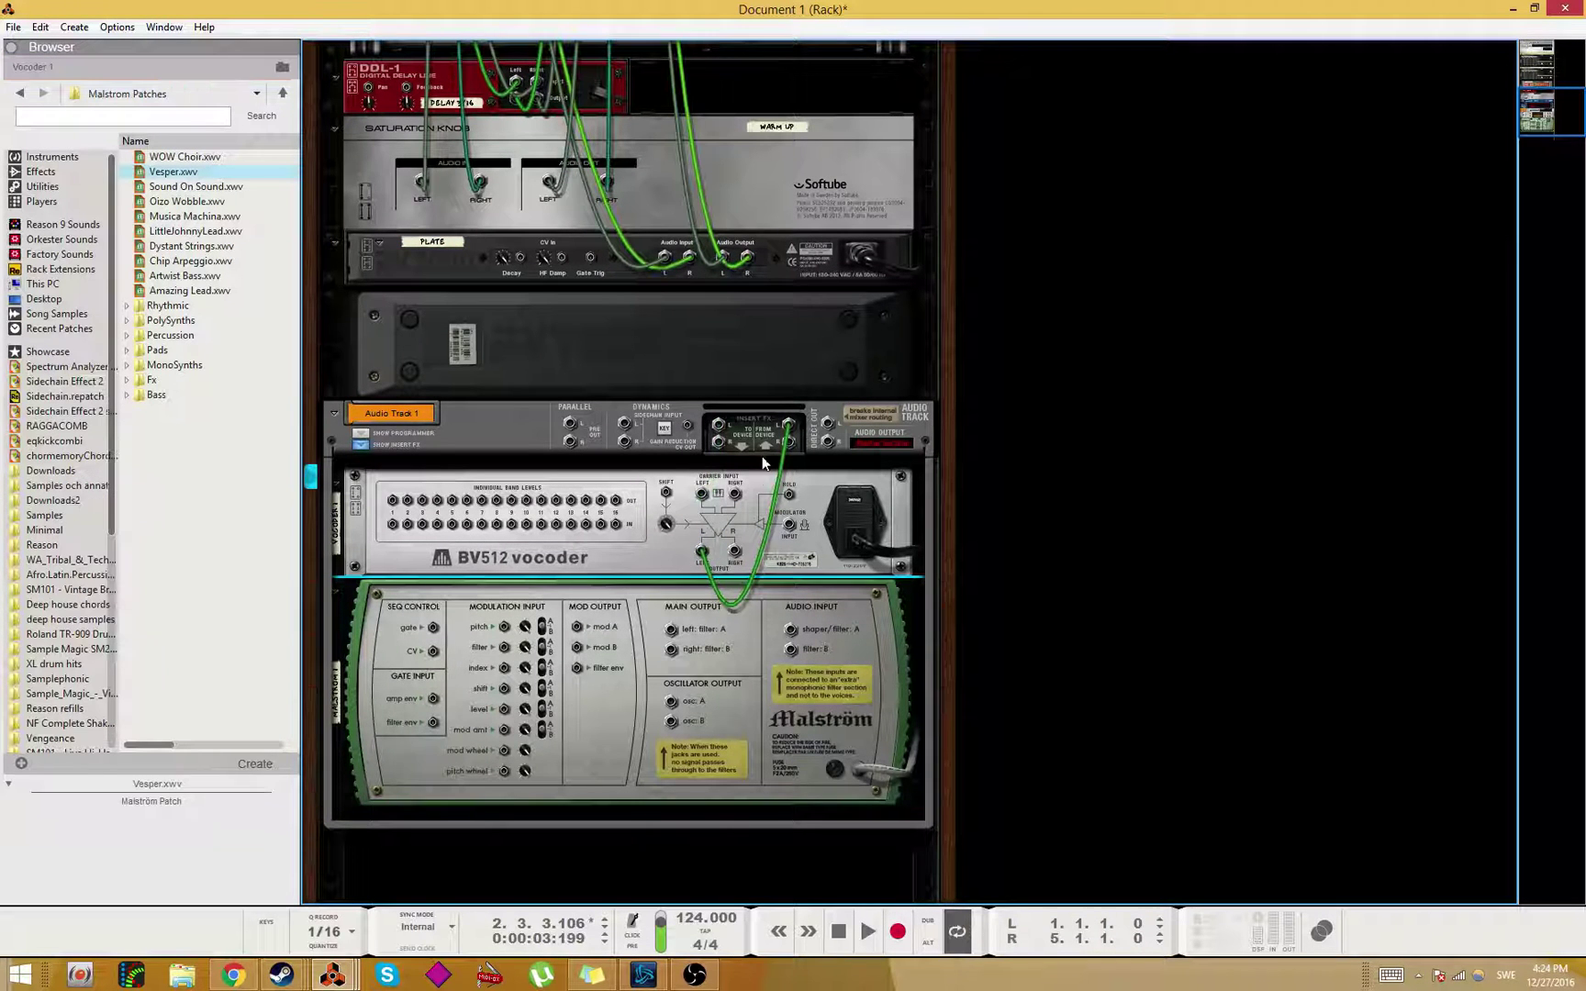
{"action": "left_click_drag", "start_coordinate": [714, 553], "coordinate": [789, 525]}
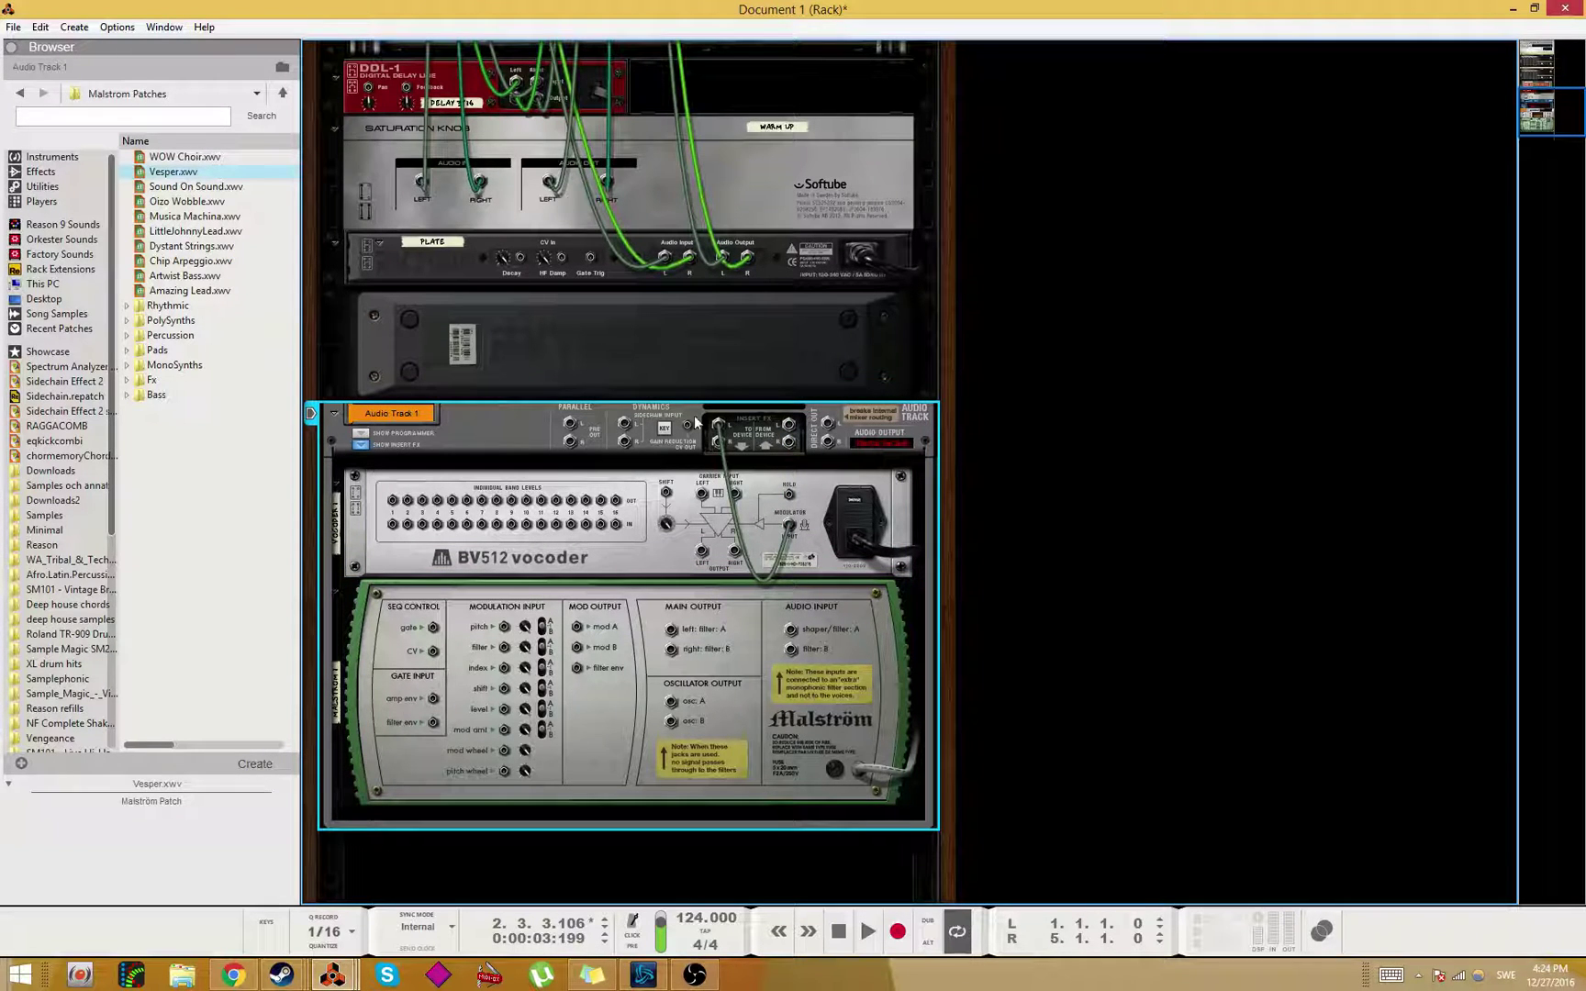
{"action": "key", "text": "space"}
{"action": "key", "text": "Tab"}
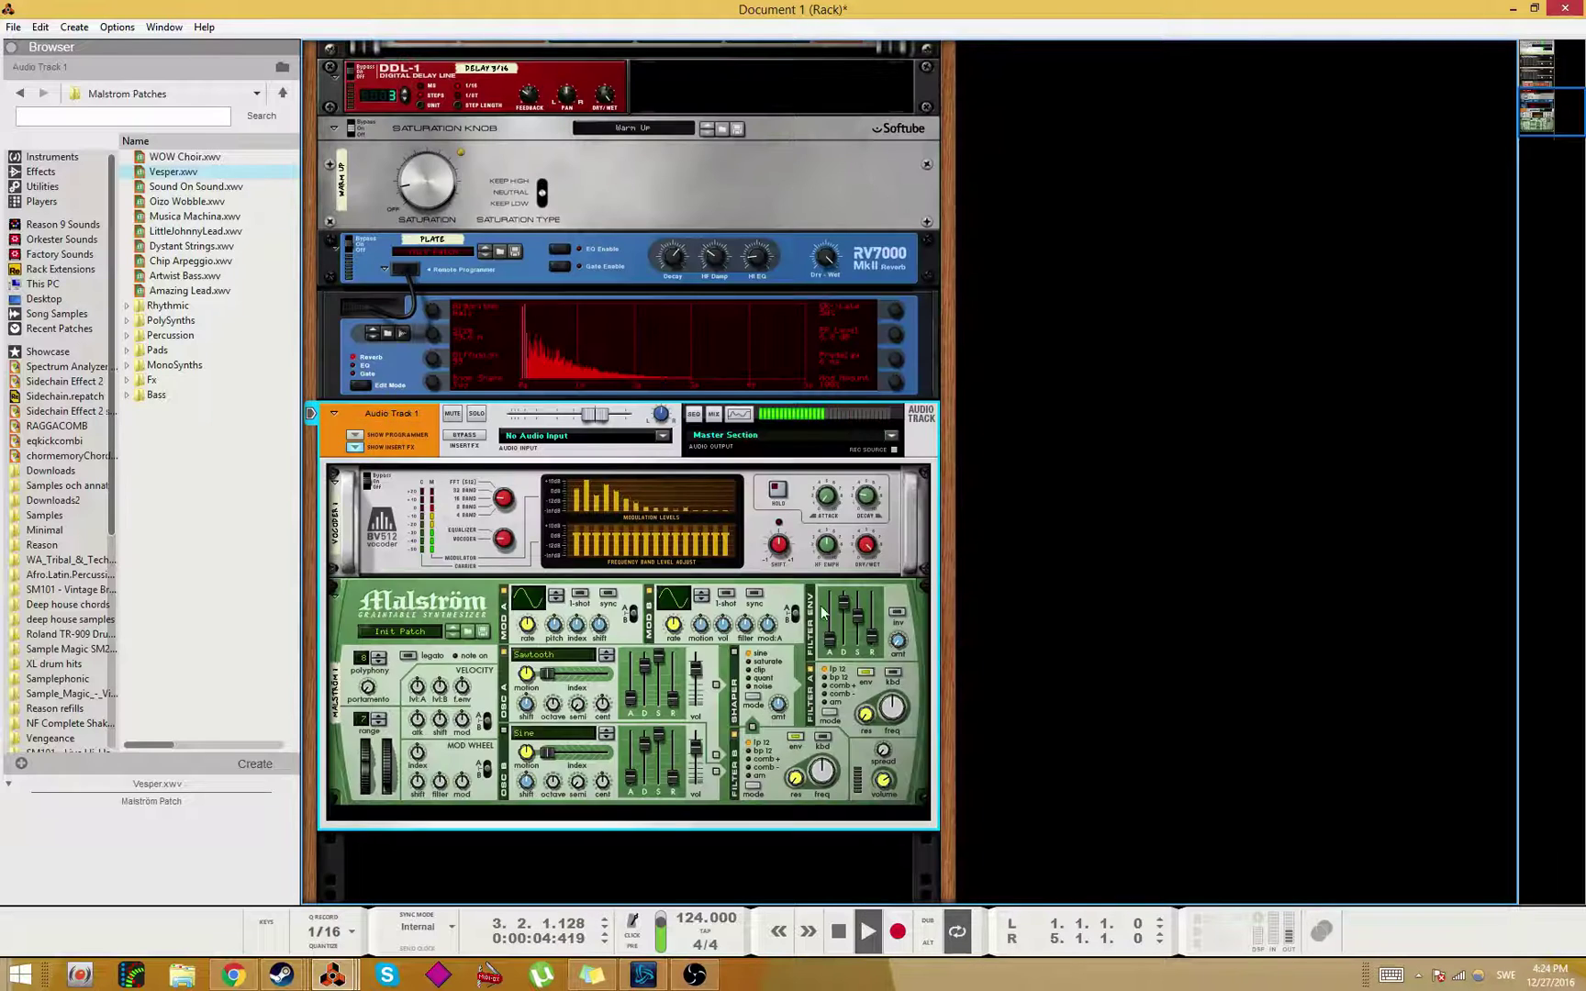
{"action": "key", "text": "space"}
{"action": "key", "text": "Tab"}
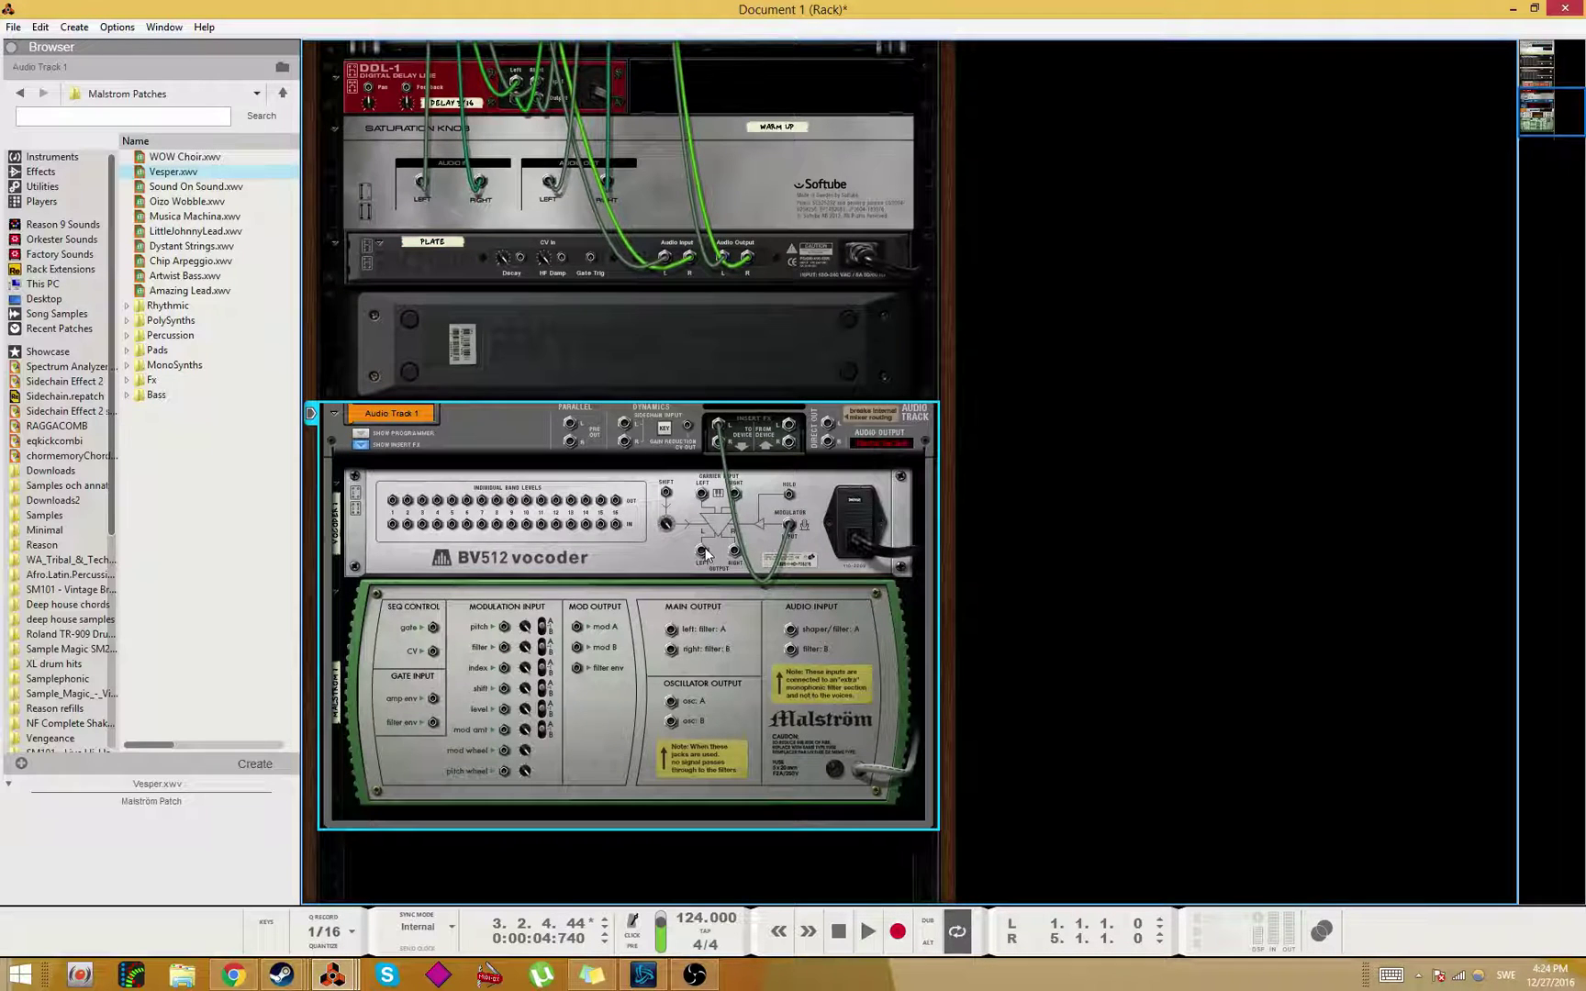
Step: Patch Malström's main output into the BV512 carrier left input, then face the rack front
{"action": "left_click_drag", "start_coordinate": [704, 551], "coordinate": [704, 499]}
{"action": "key", "text": "space"}
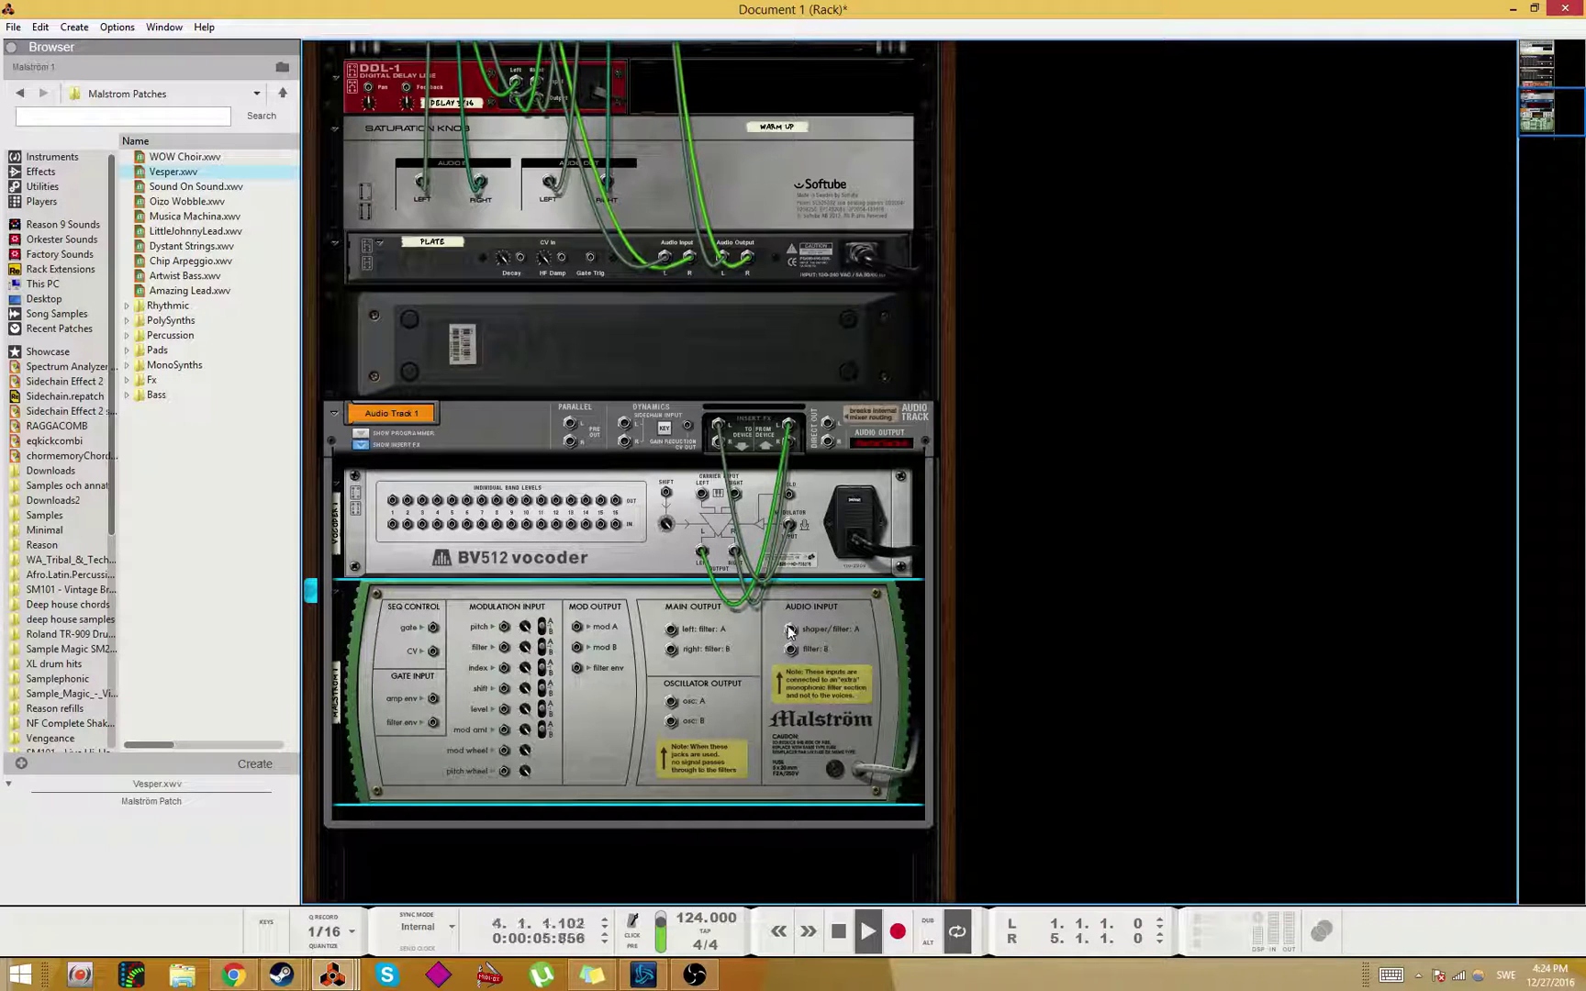
{"action": "mouse_move", "coordinate": [793, 630]}
{"action": "left_mouse_down"}
{"action": "mouse_move", "coordinate": [731, 510]}
{"action": "mouse_move", "coordinate": [705, 501]}
{"action": "mouse_move", "coordinate": [776, 522]}
{"action": "mouse_move", "coordinate": [776, 633]}
{"action": "left_mouse_up"}
{"action": "left_click_drag", "start_coordinate": [667, 638], "coordinate": [703, 495]}
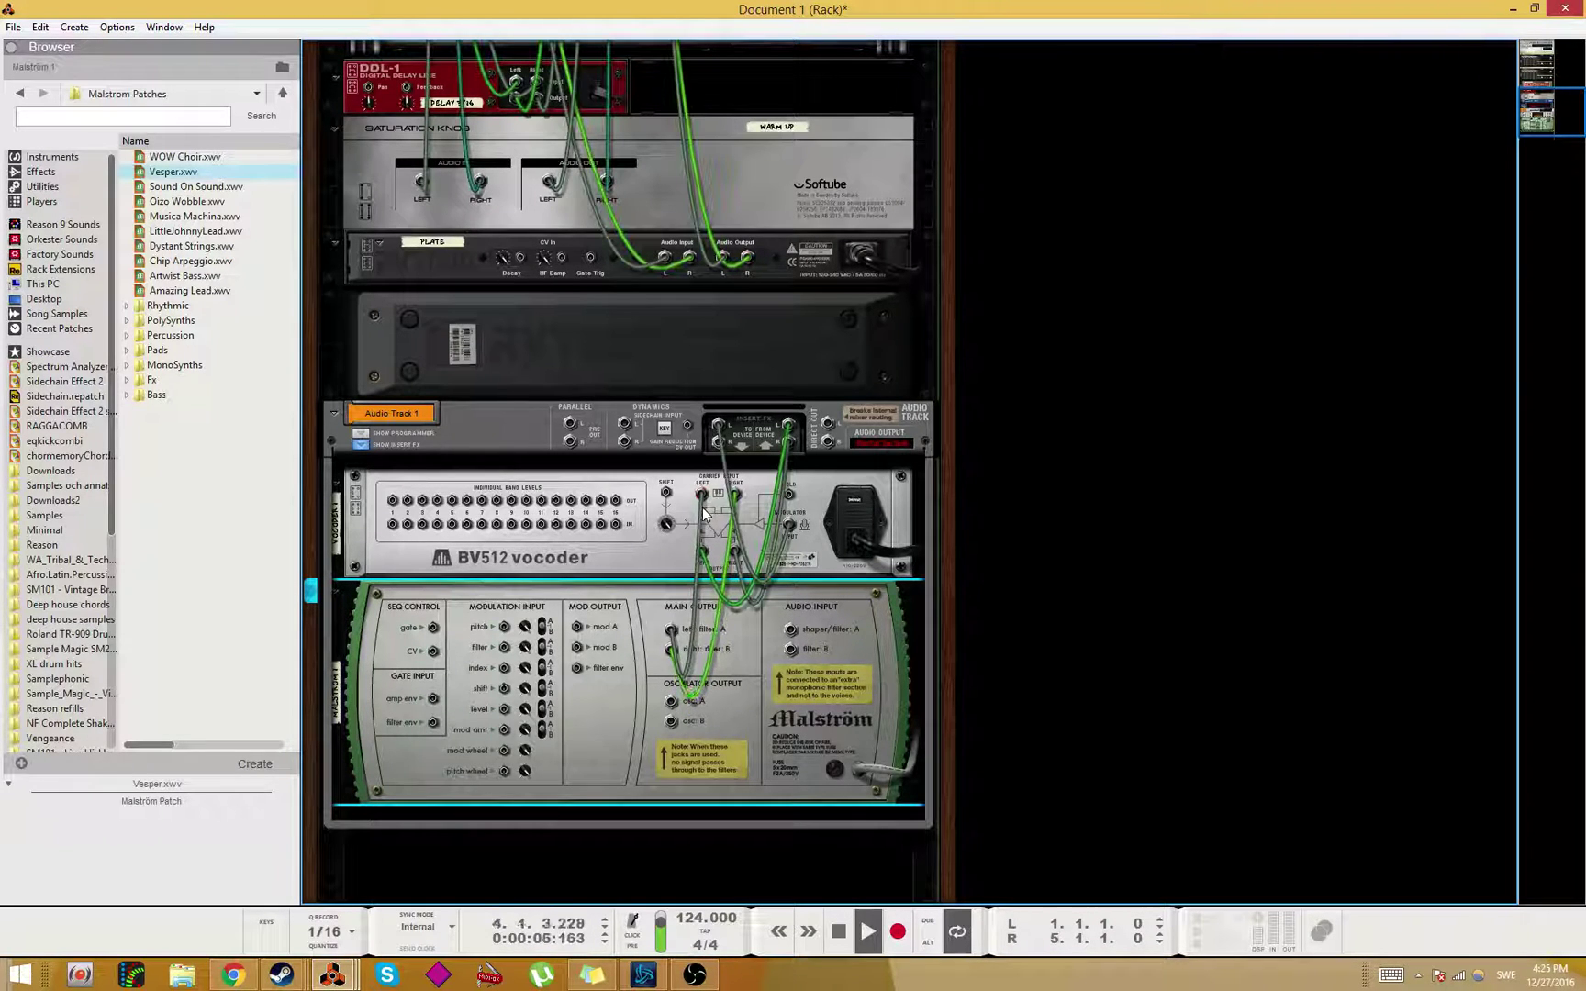
{"action": "key", "text": "Tab"}
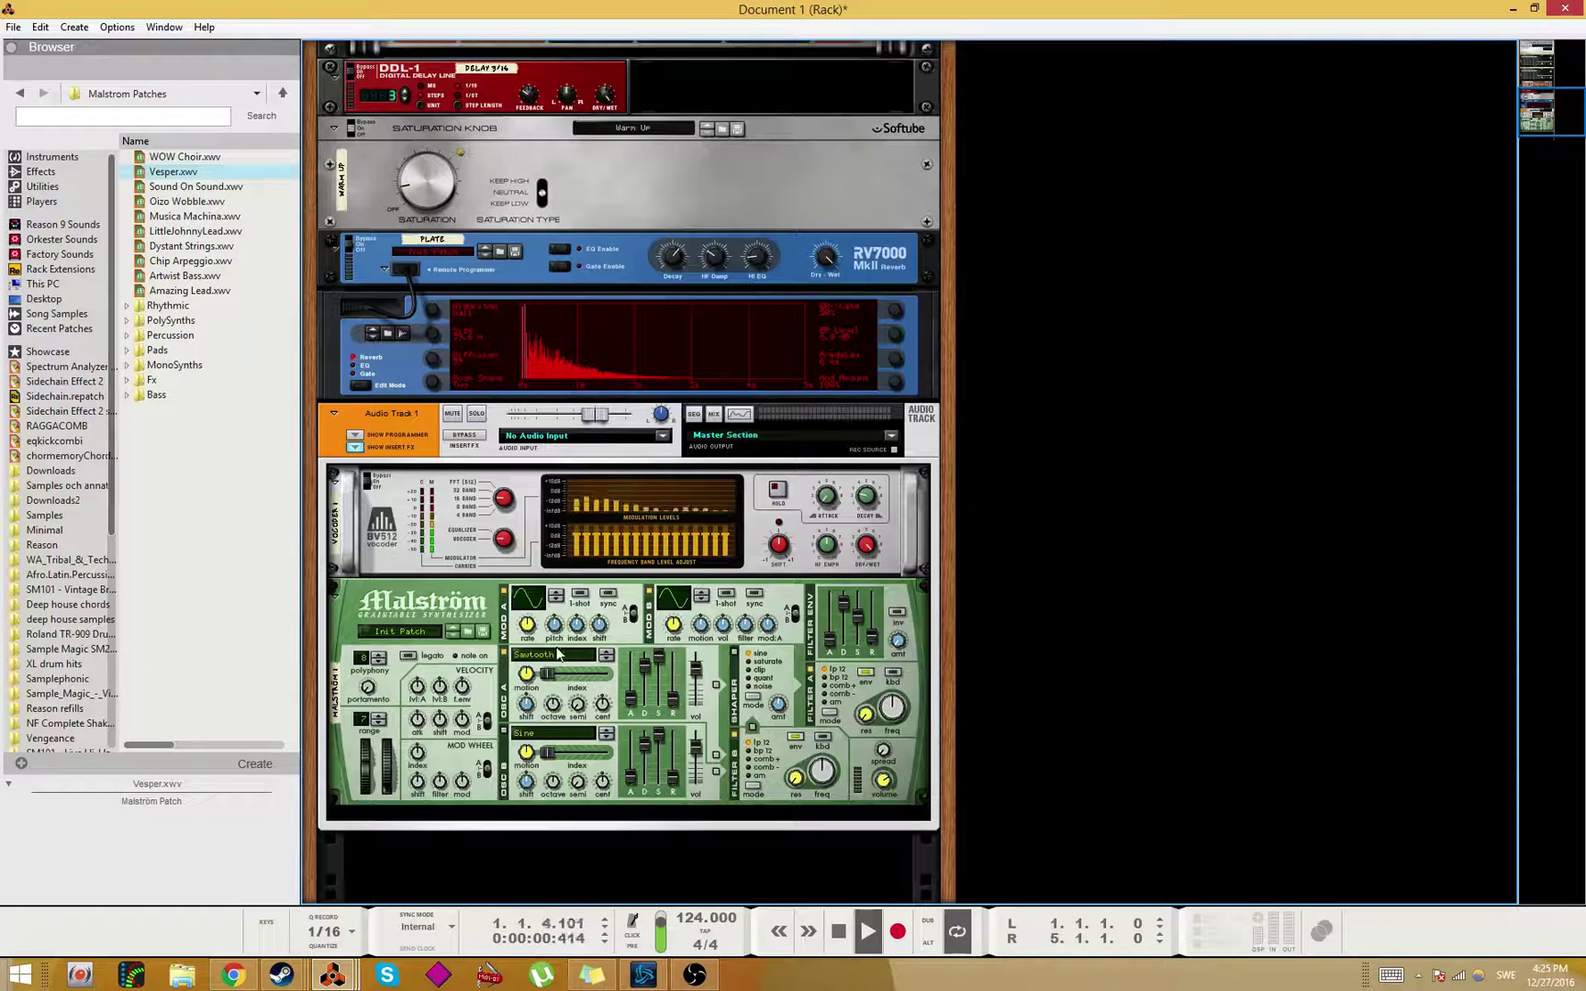
Step: Push Audio Track 1's level fader up while the vocal drives the vocoder
{"action": "left_click", "coordinate": [379, 515]}
{"action": "left_click", "coordinate": [353, 601]}
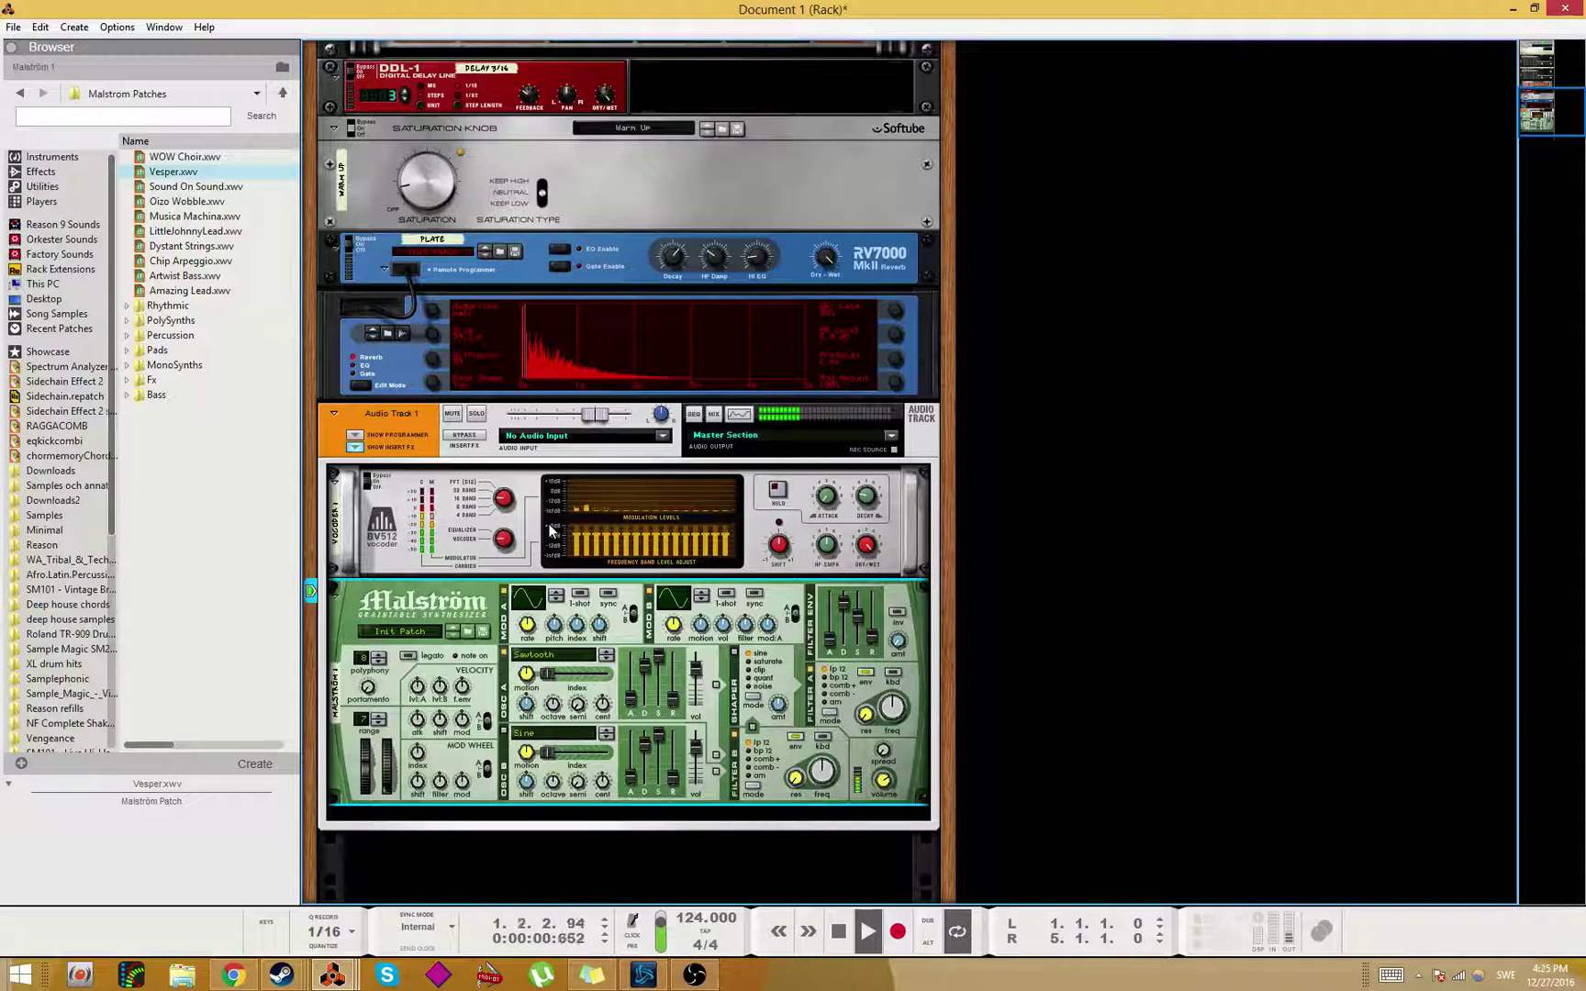
{"action": "left_click_drag", "start_coordinate": [598, 415], "coordinate": [627, 415]}
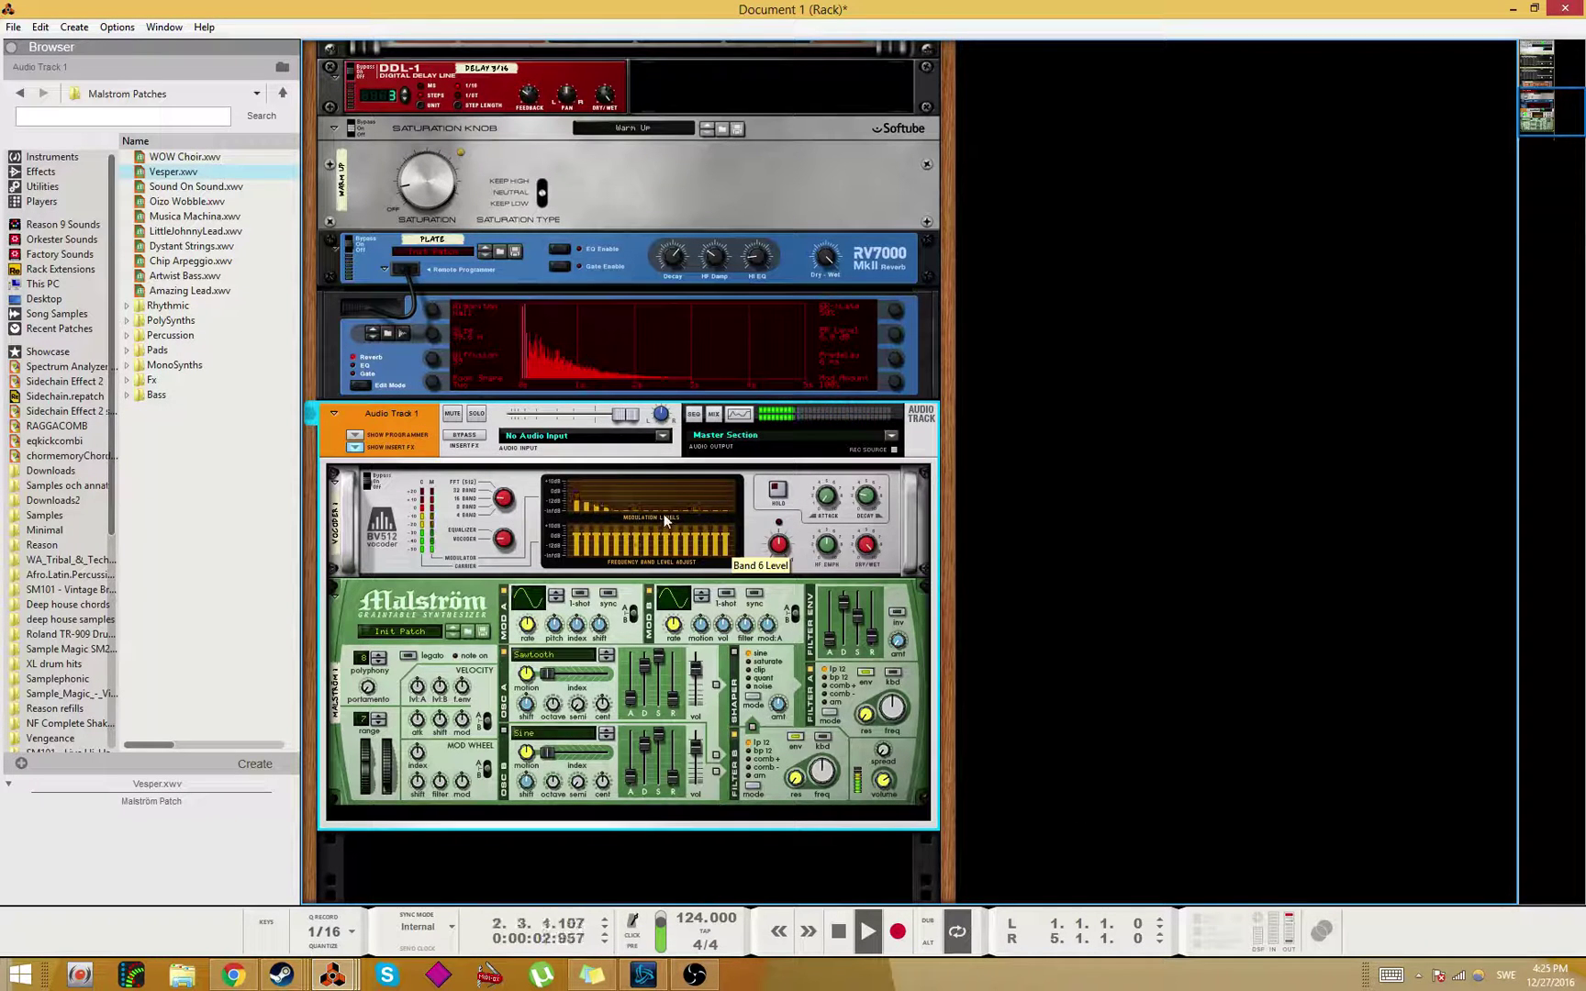
{"action": "left_click", "coordinate": [886, 782]}
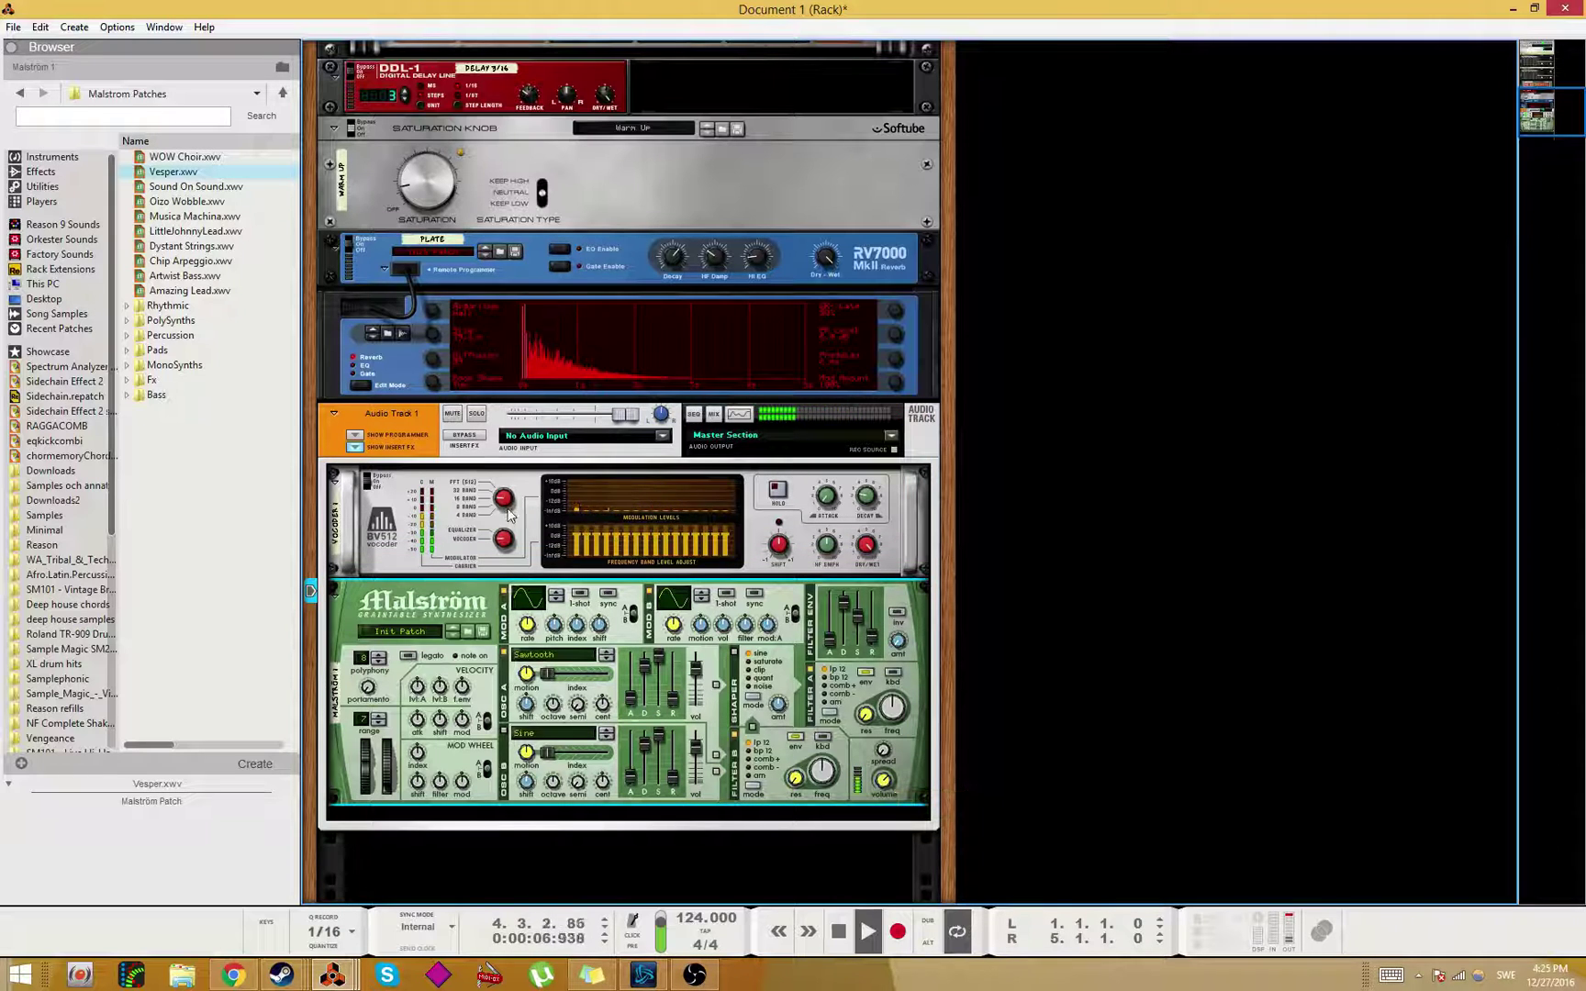
{"action": "left_click", "coordinate": [521, 488]}
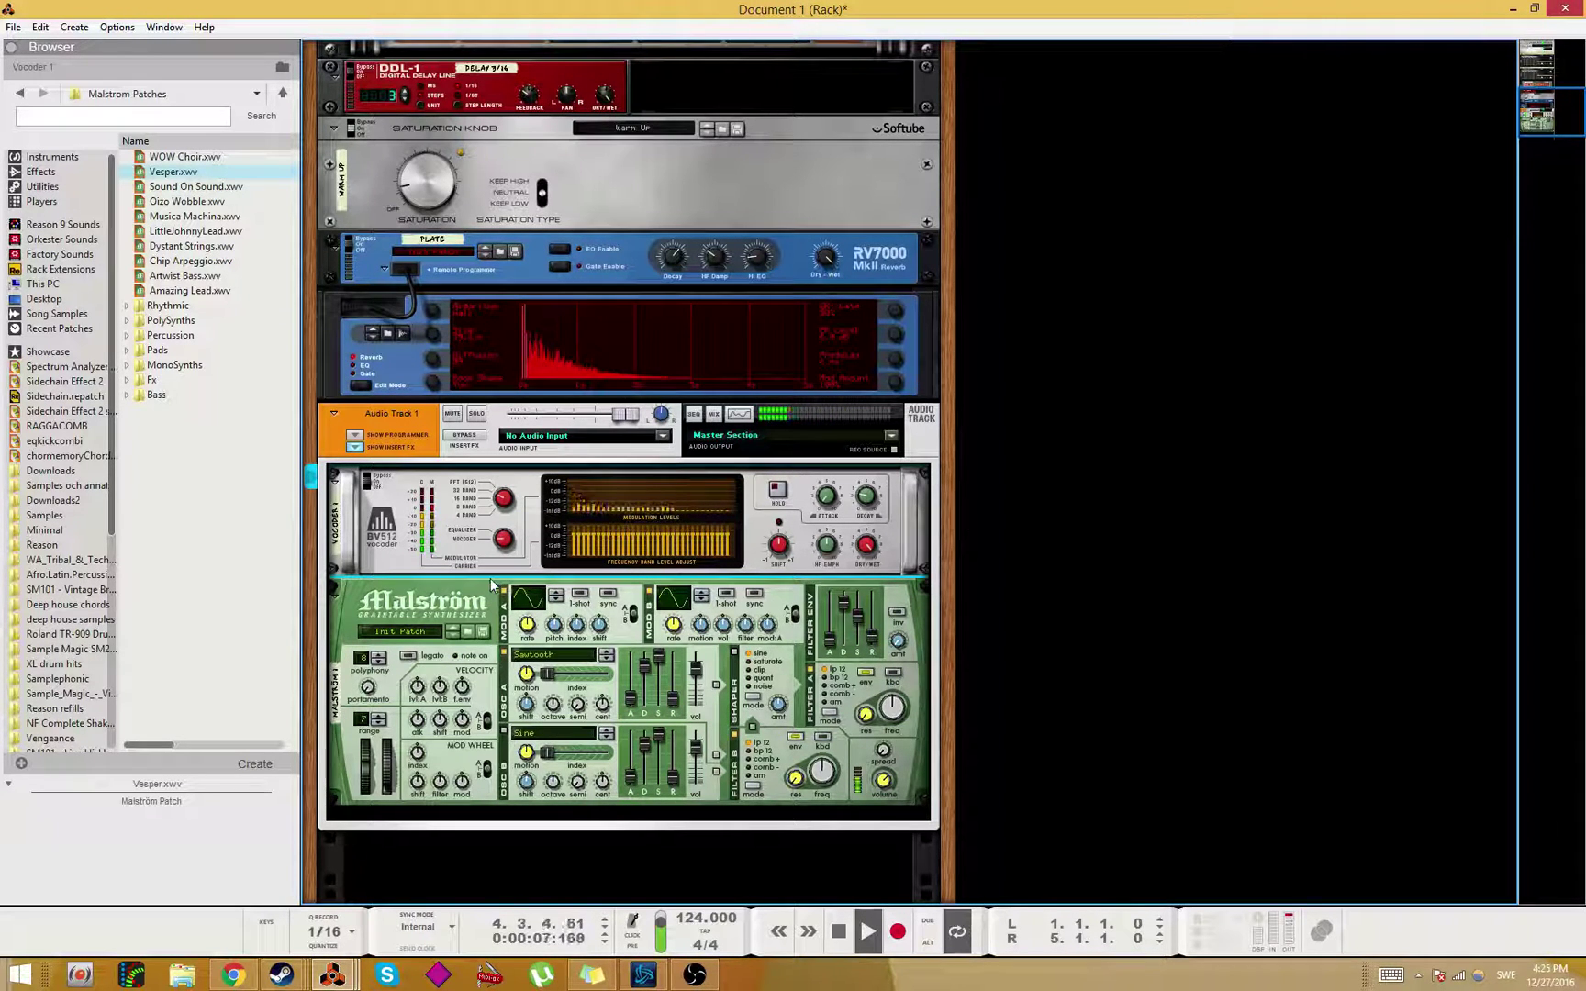
Step: Insert an MClass Compressor below the vocoder and lower Audio Track 1 to about 0.21 dB
{"action": "right_click", "coordinate": [440, 574]}
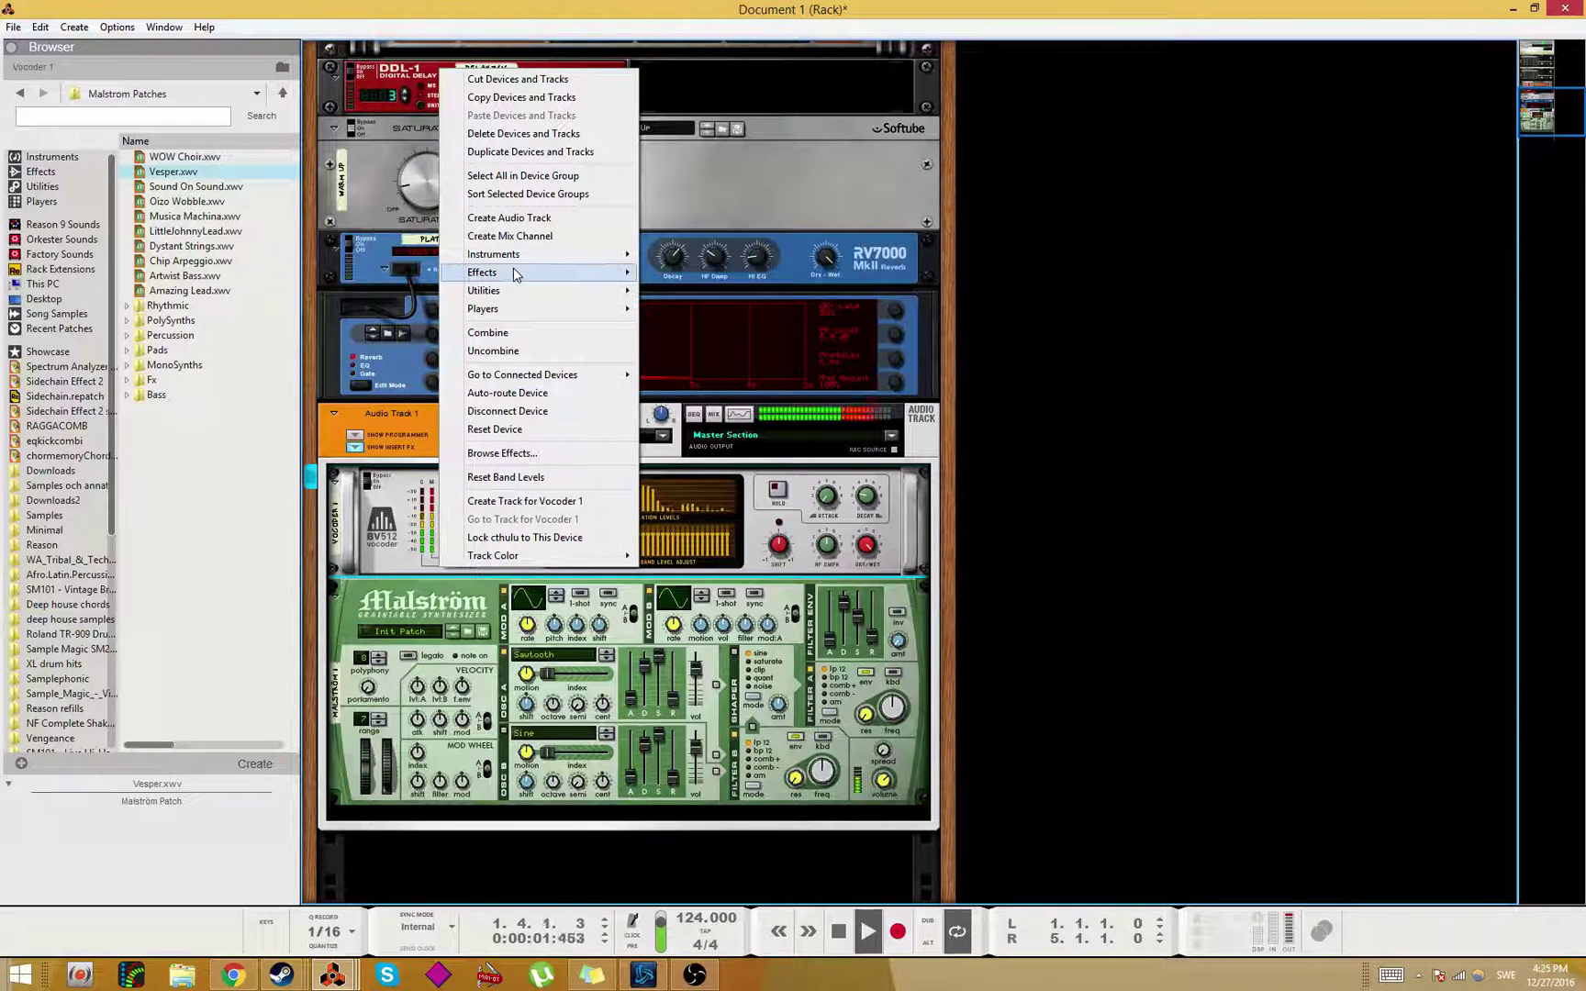
{"action": "mouse_move", "coordinate": [486, 273]}
{"action": "mouse_move", "coordinate": [349, 449]}
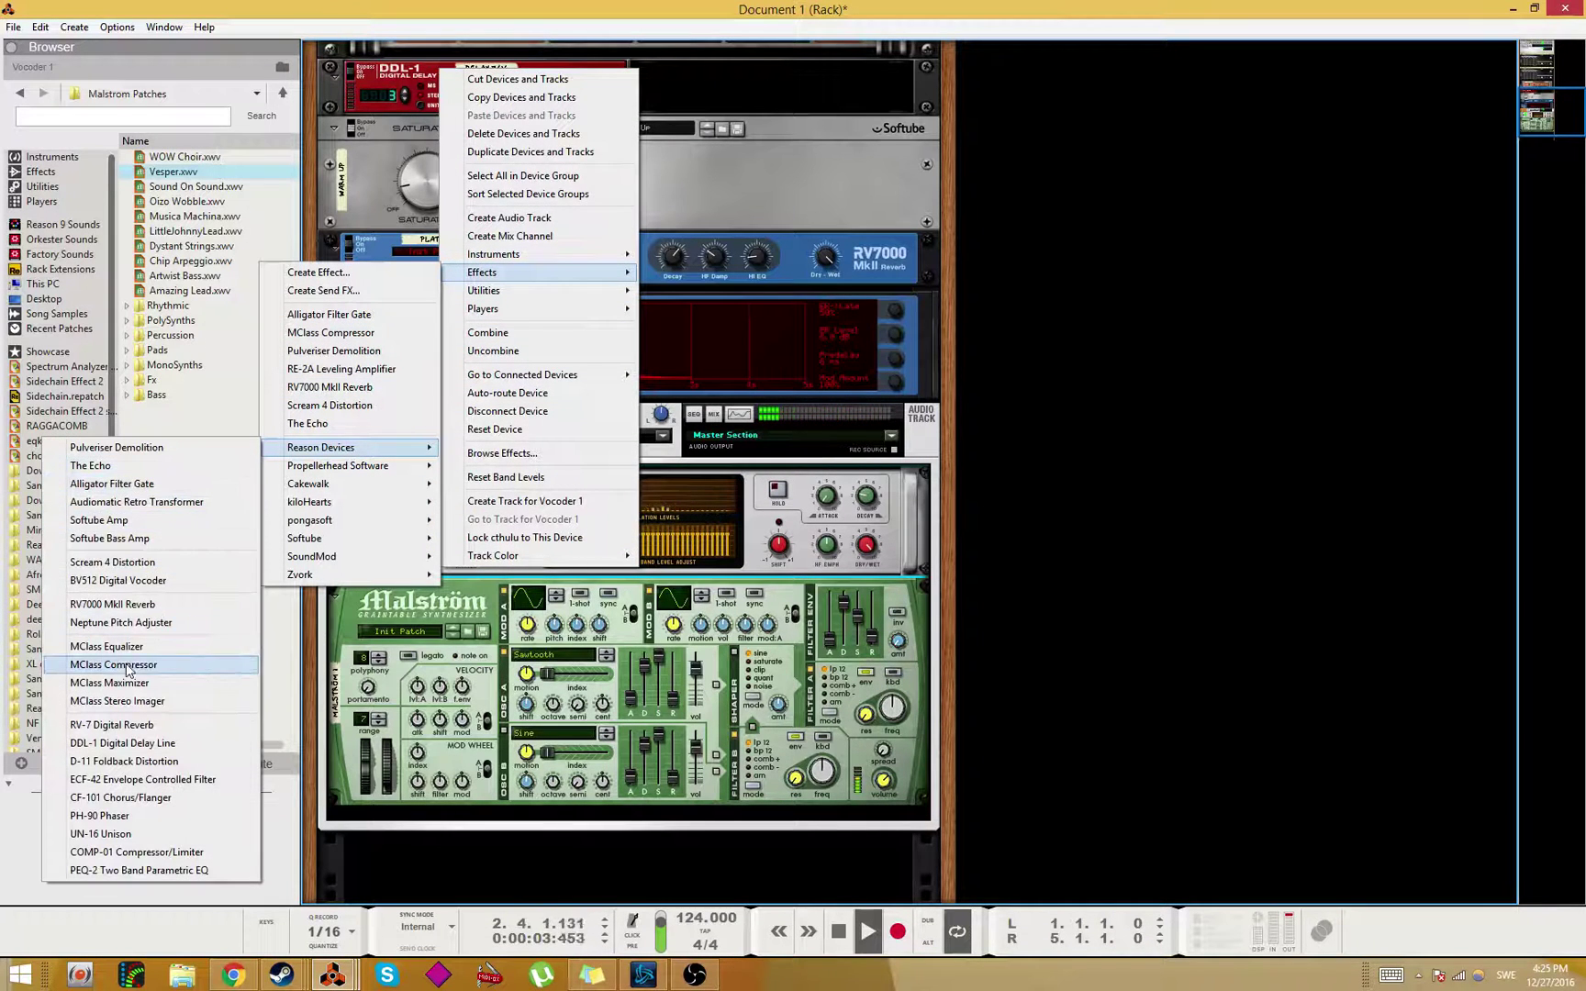
{"action": "left_click", "coordinate": [129, 667]}
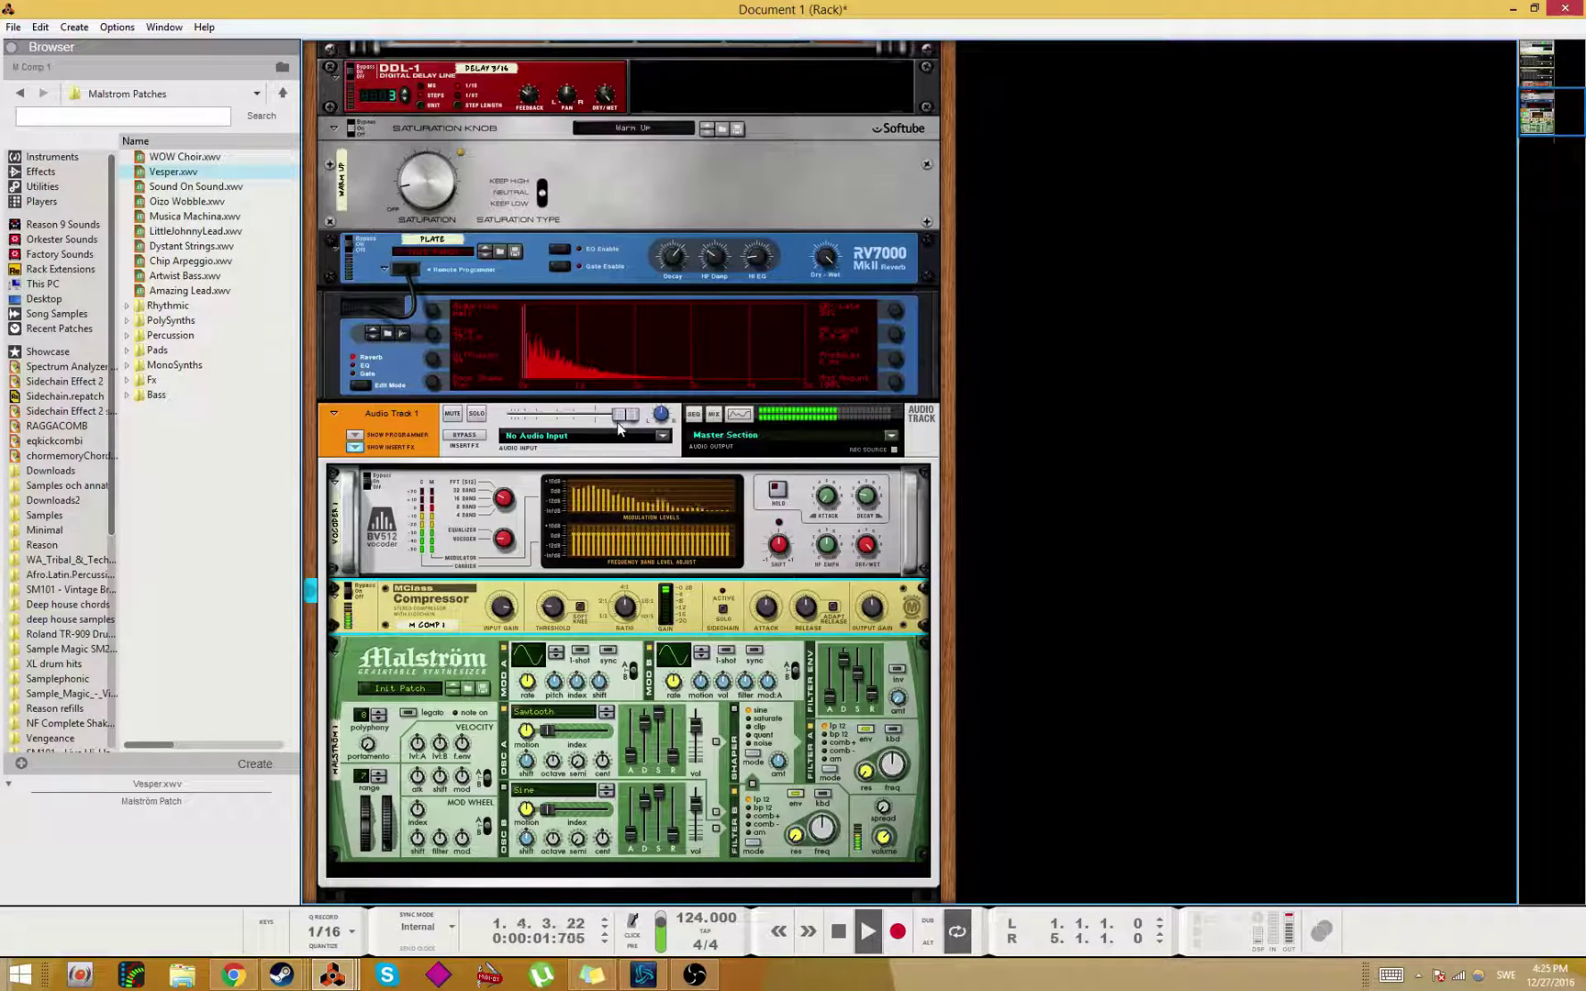
{"action": "left_click_drag", "start_coordinate": [625, 414], "coordinate": [599, 417]}
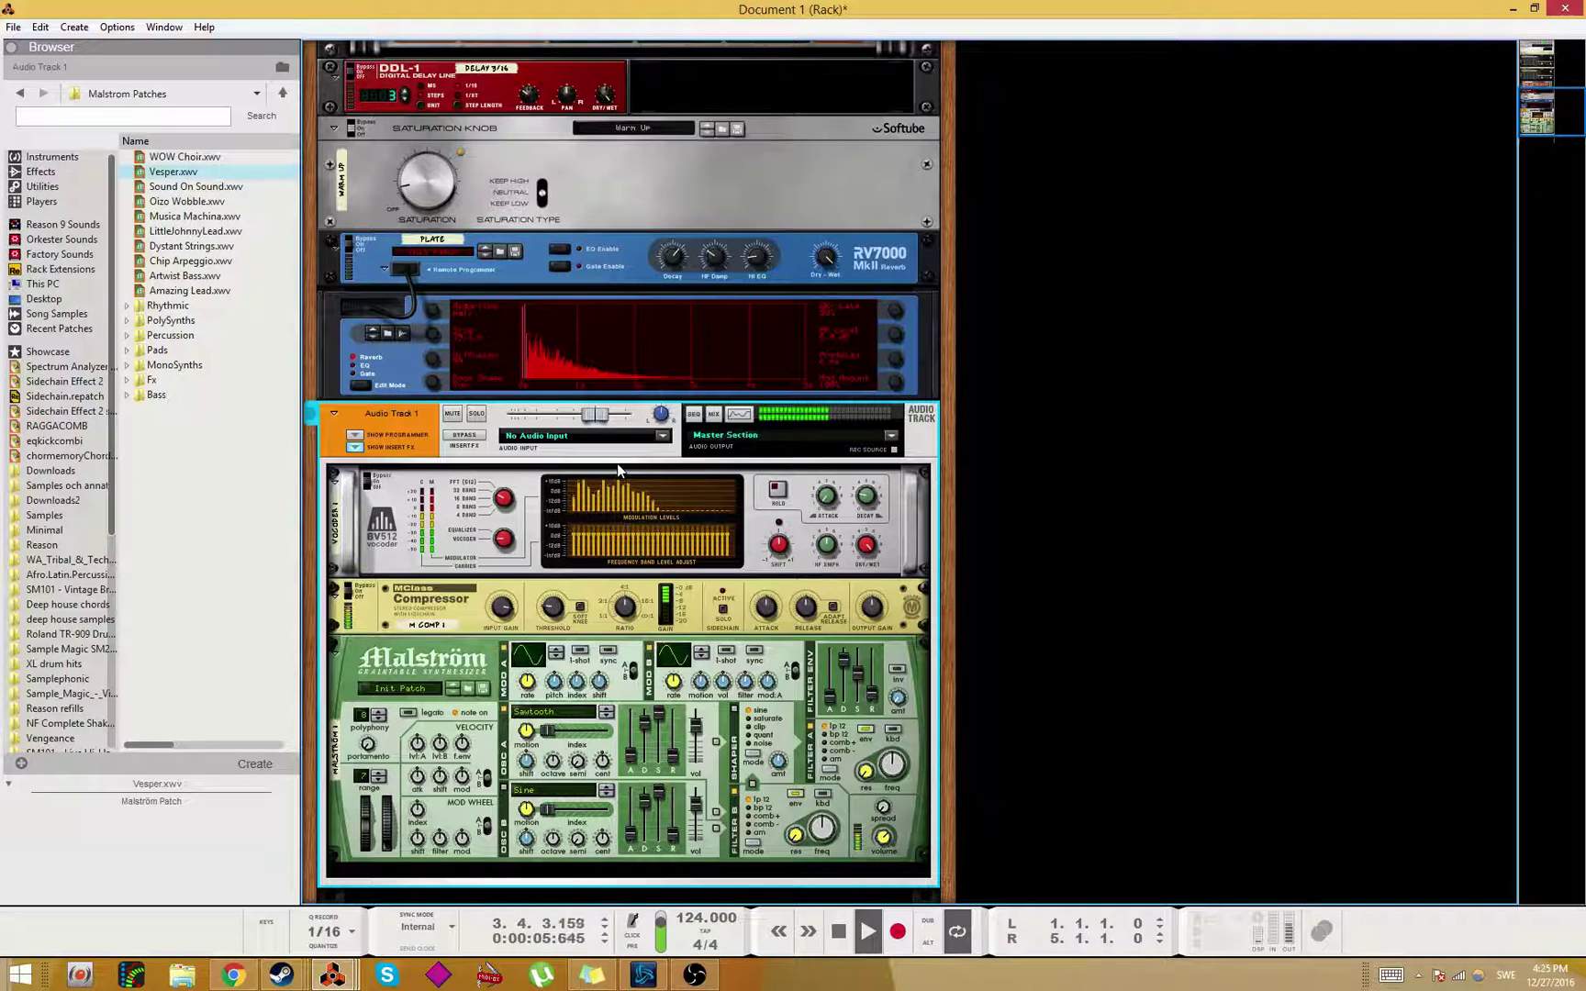
Step: Place a Scales & Chords player above the Malström
{"action": "left_click", "coordinate": [42, 202]}
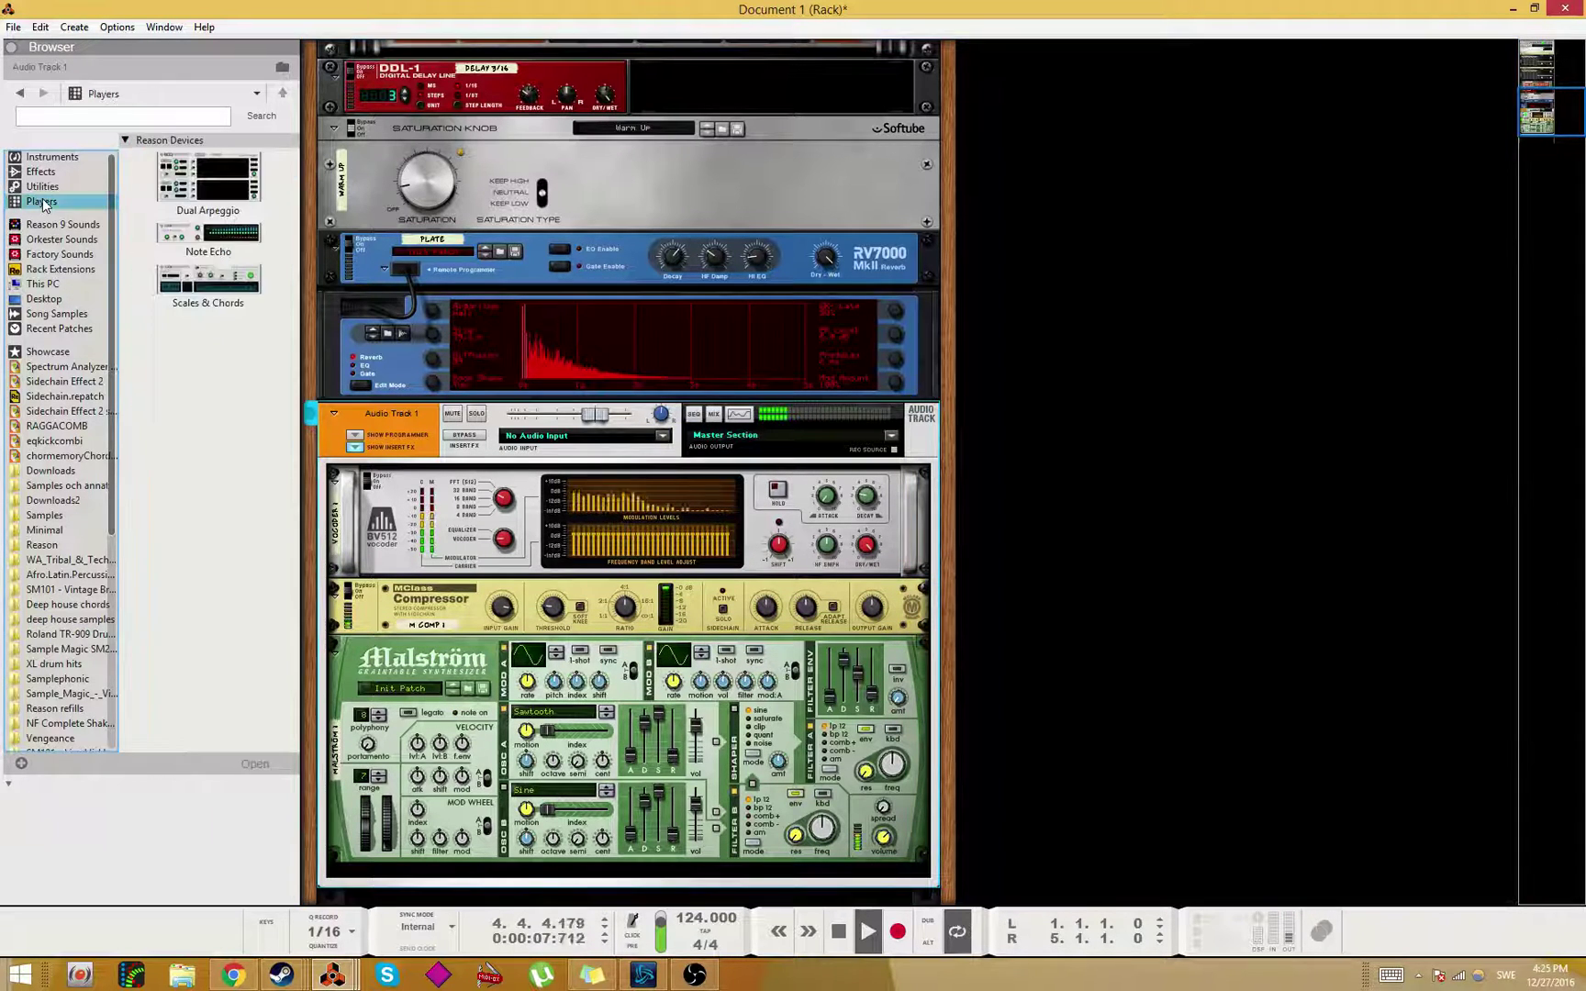
{"action": "left_click", "coordinate": [192, 290]}
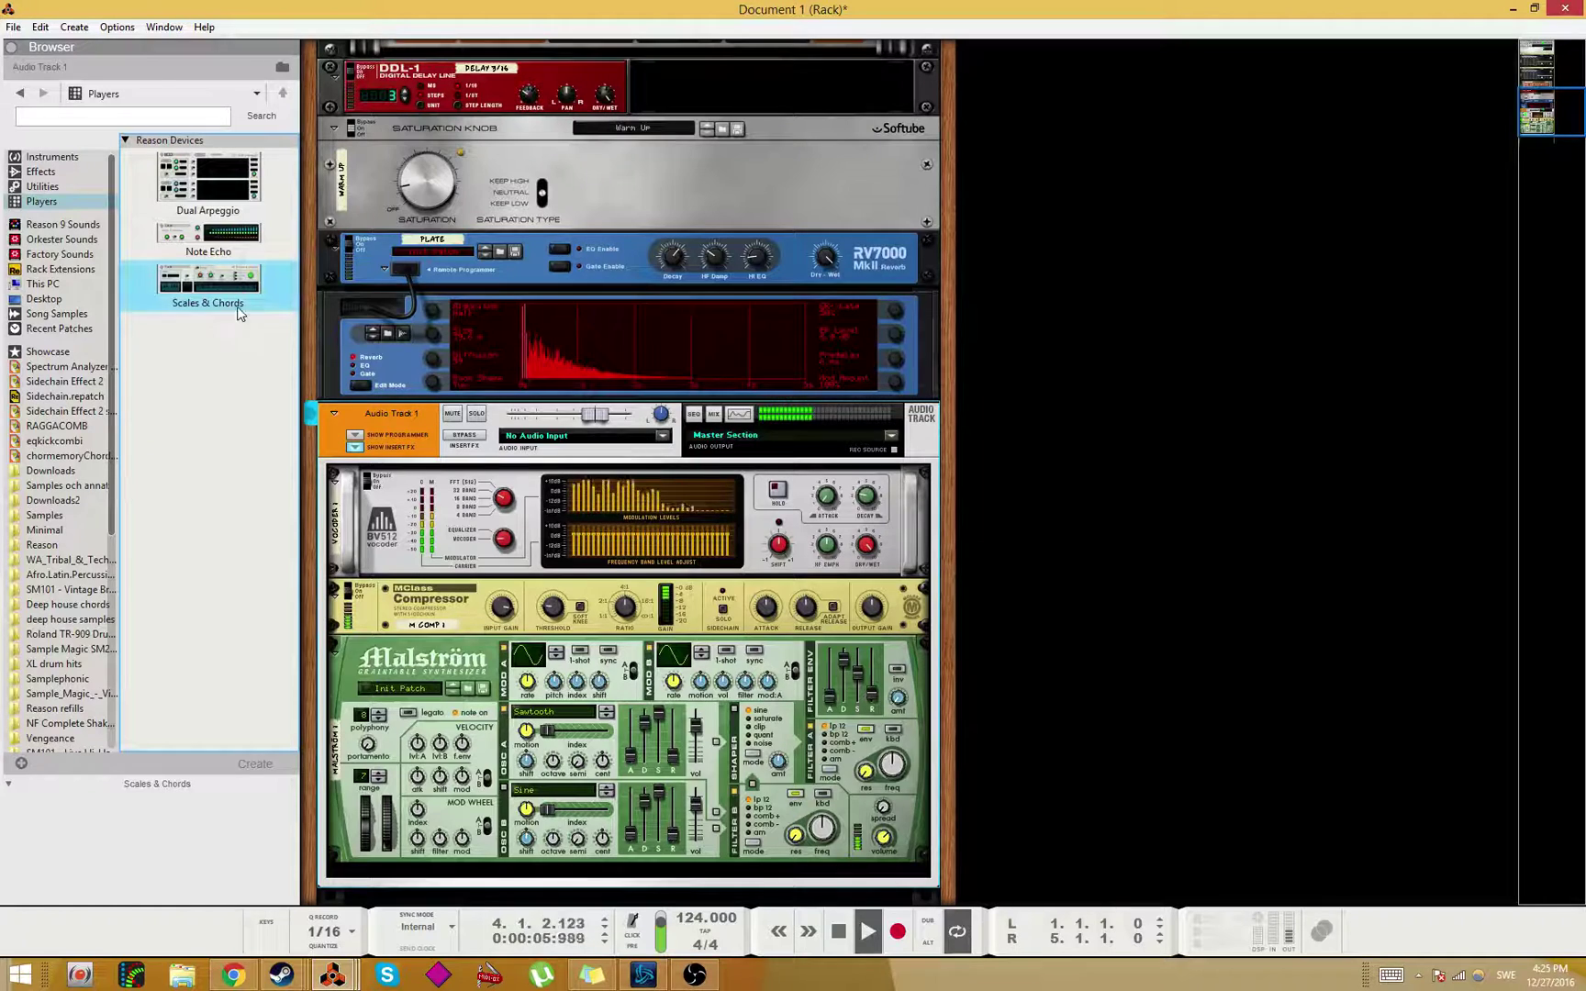
{"action": "left_click_drag", "start_coordinate": [209, 299], "coordinate": [722, 691]}
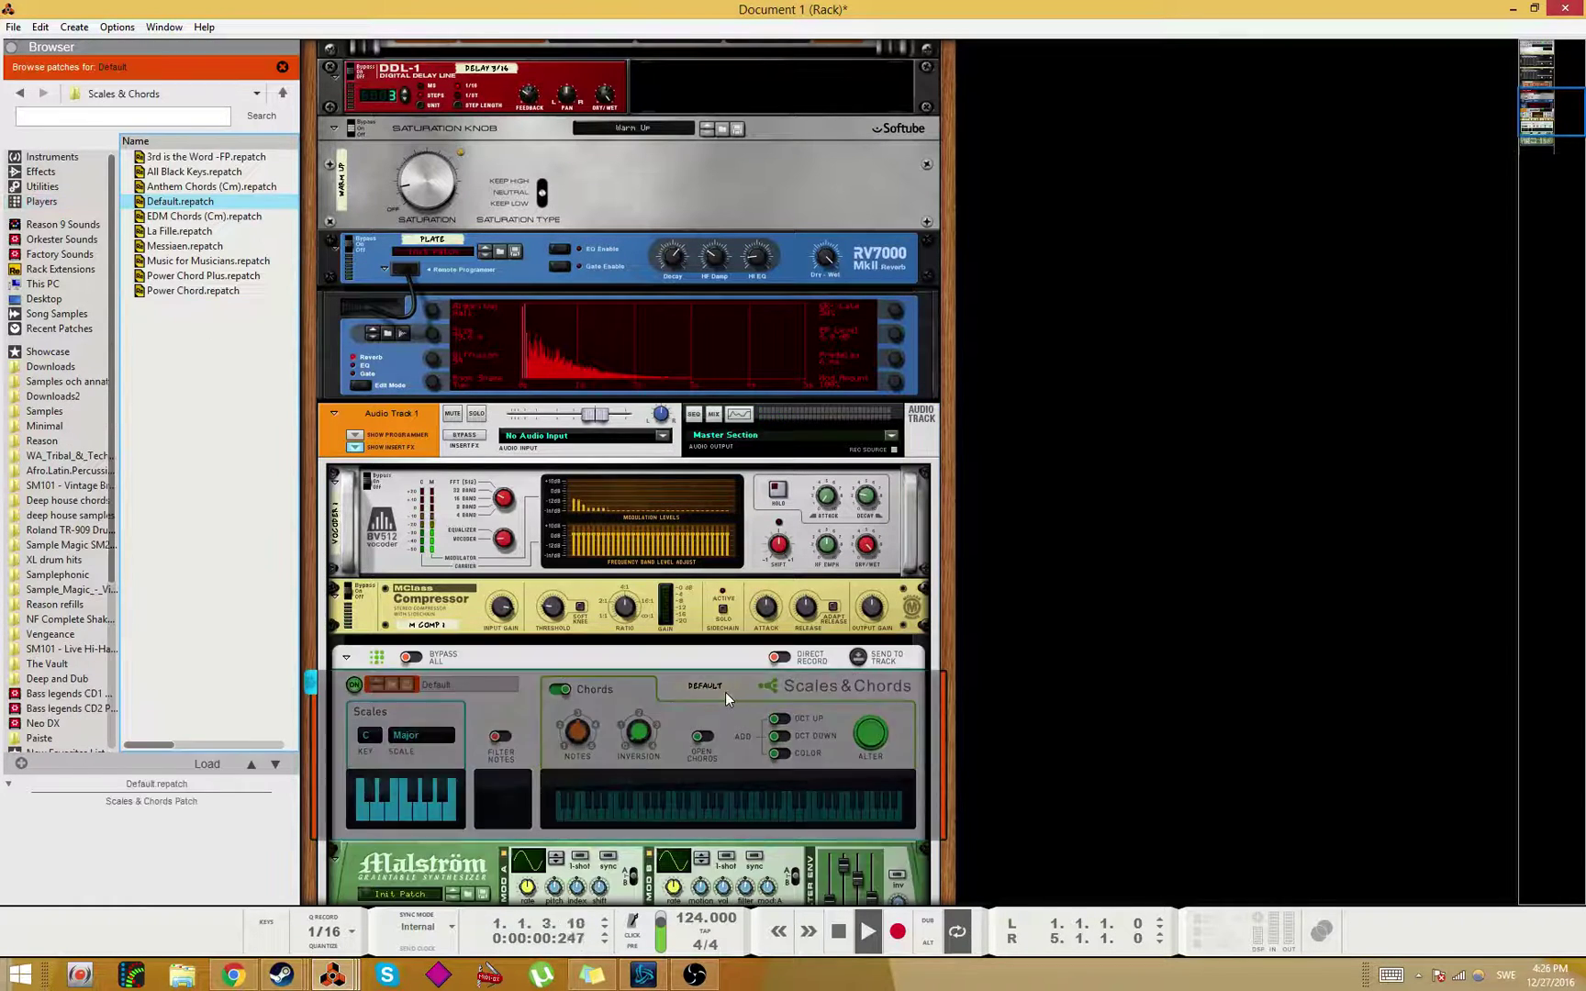
{"action": "scroll", "coordinate": [684, 716], "scroll_direction": "down", "scroll_amount": 2}
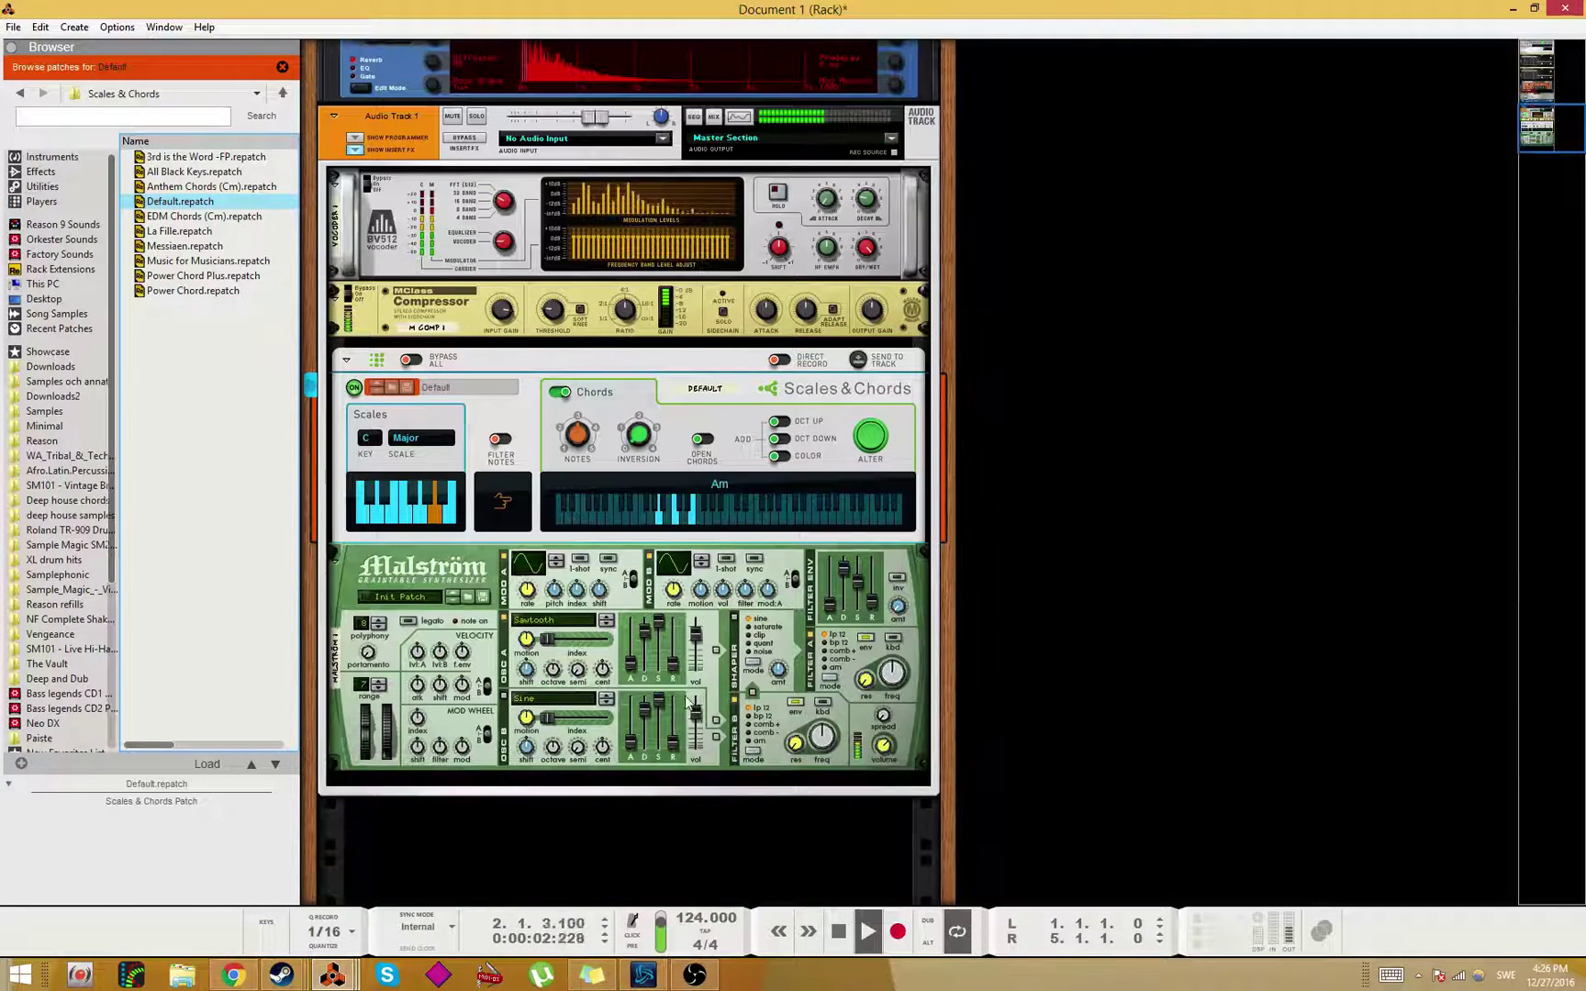
Step: Raise Malström oscillator A release from 37 to 69; enable Open Chords, Oct Down and Oct Up
{"action": "left_click", "coordinate": [675, 652]}
{"action": "left_click_drag", "start_coordinate": [676, 653], "coordinate": [677, 644]}
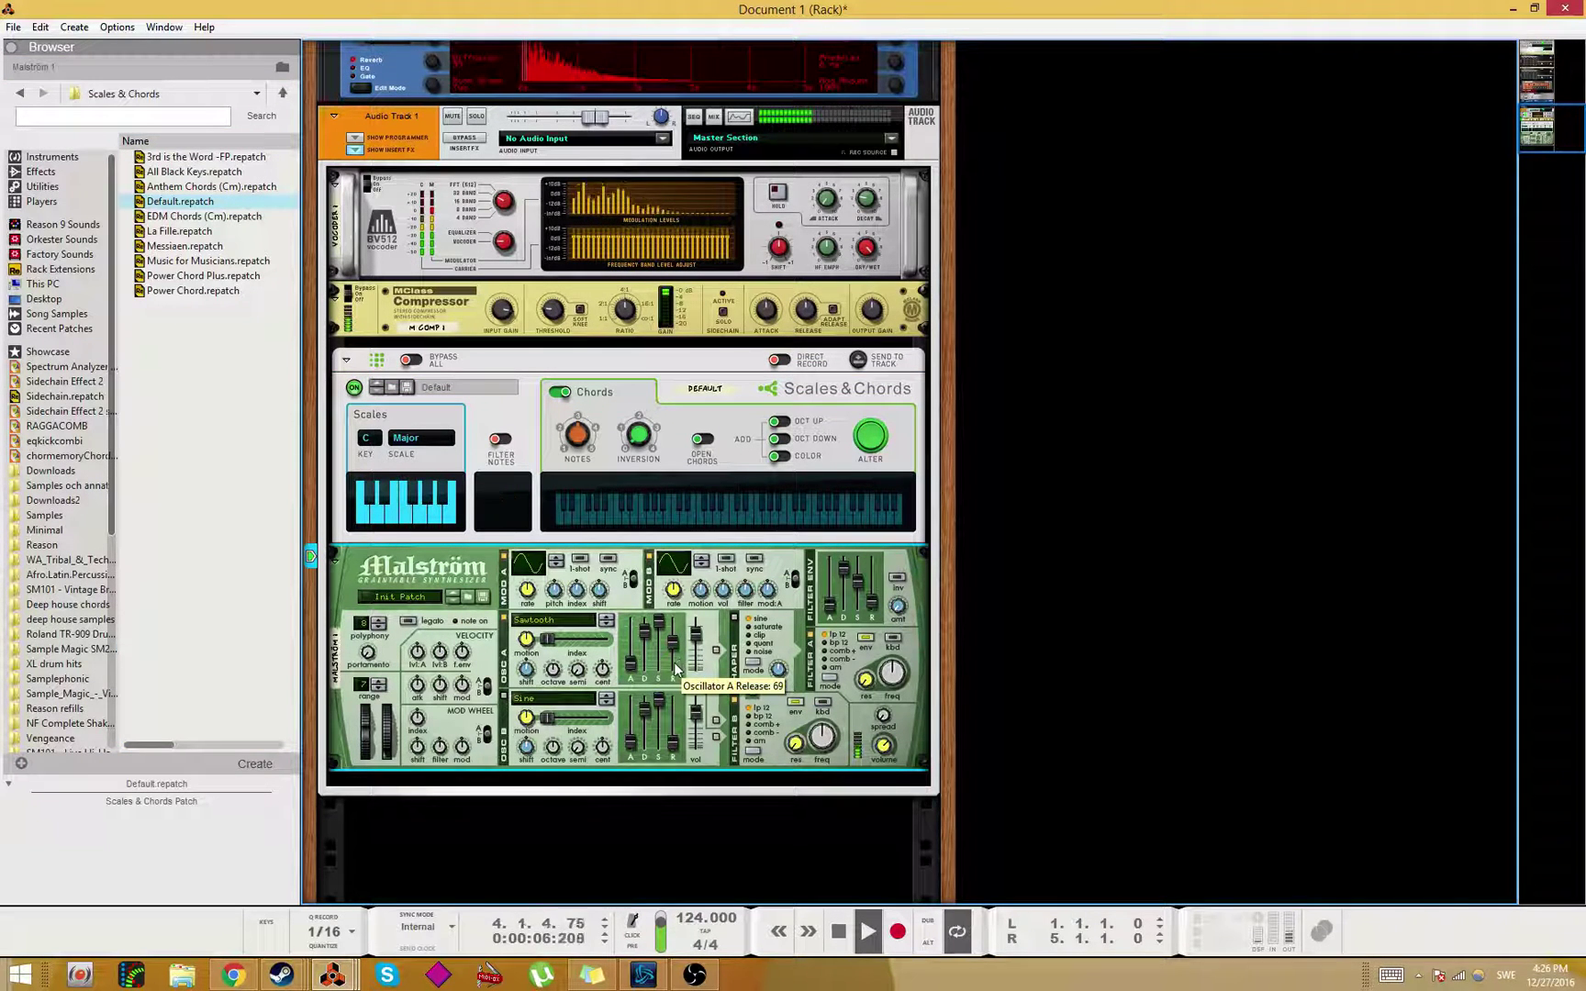
{"action": "left_click", "coordinate": [702, 439]}
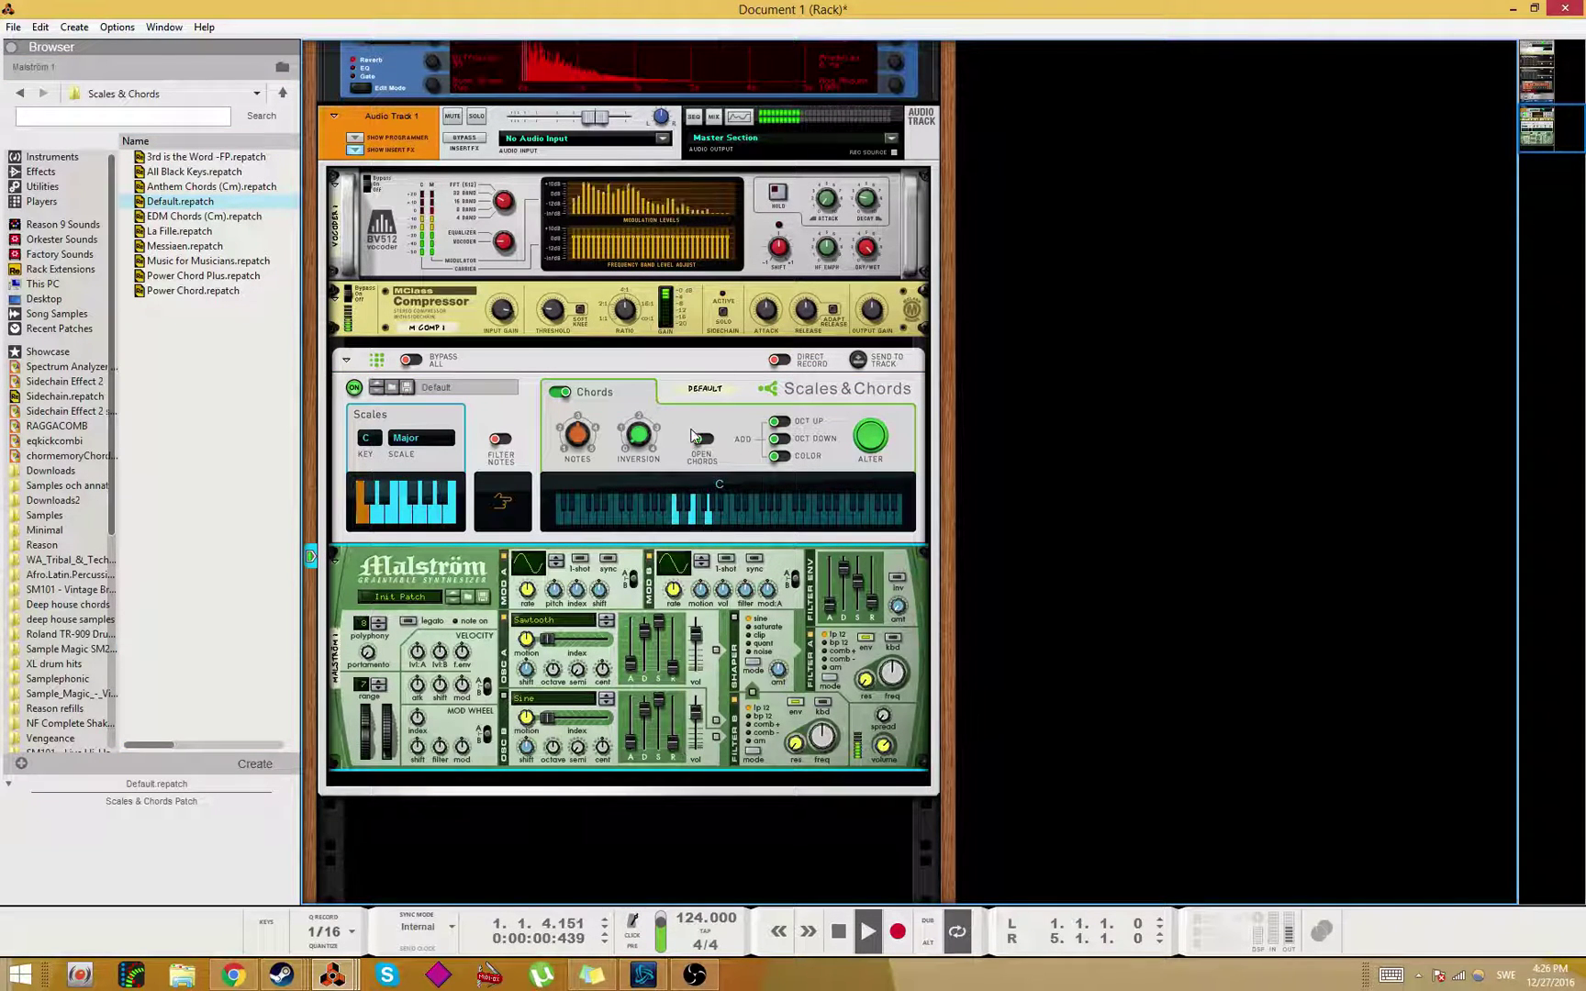
{"action": "left_click", "coordinate": [779, 439]}
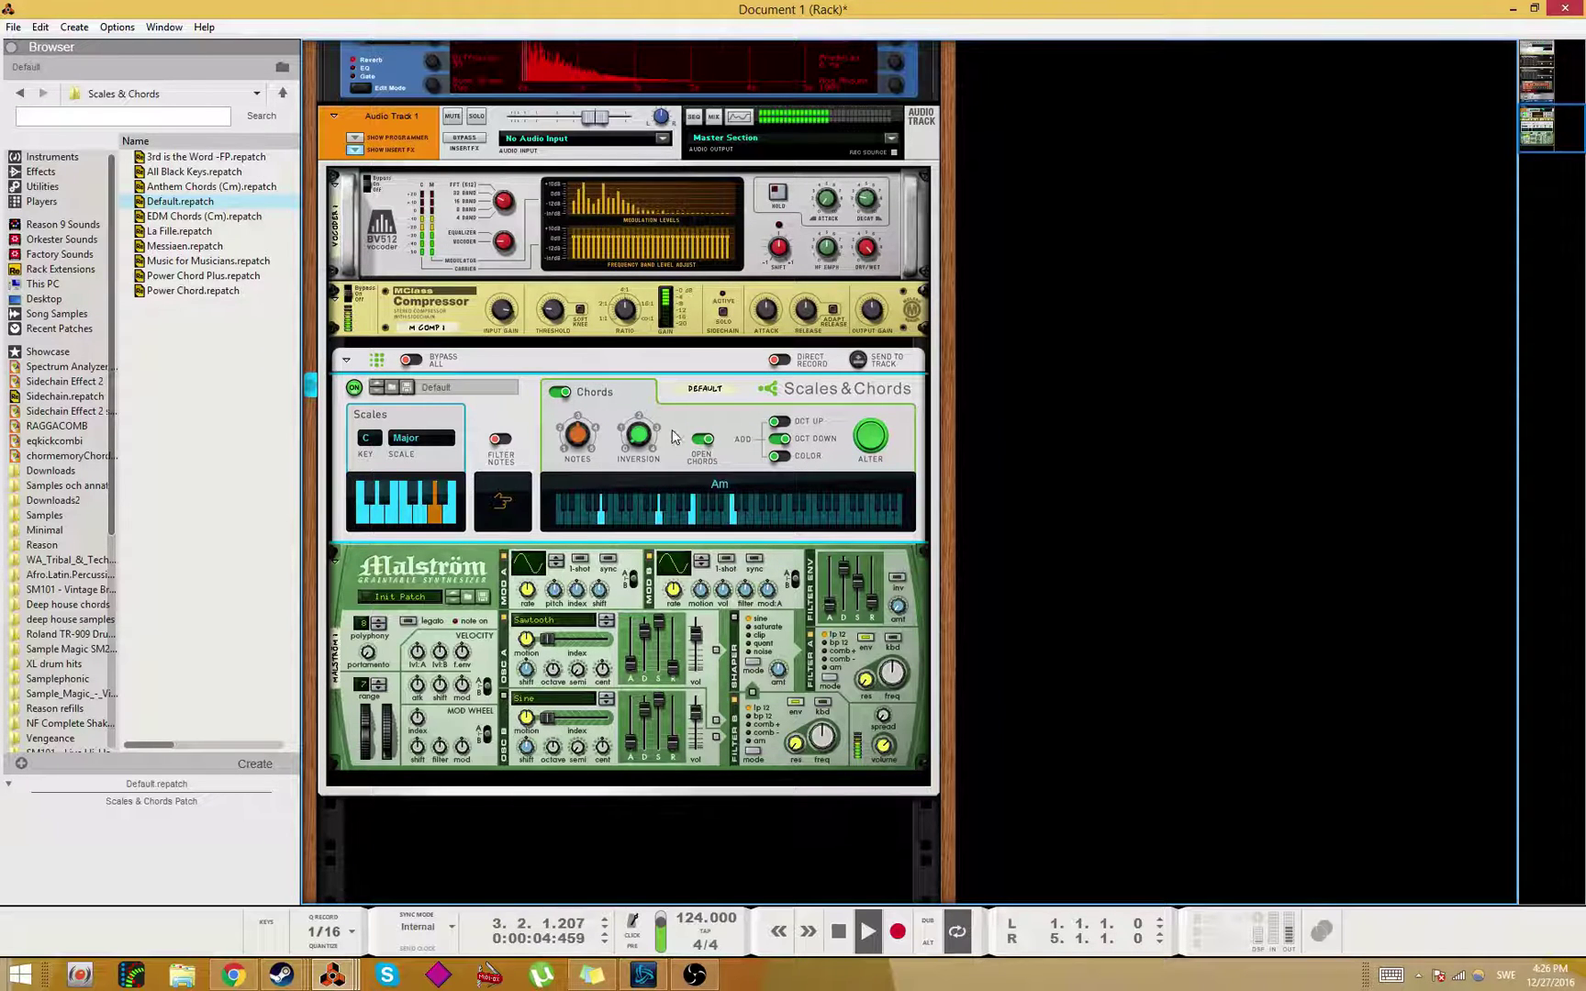
{"action": "left_click", "coordinate": [779, 422]}
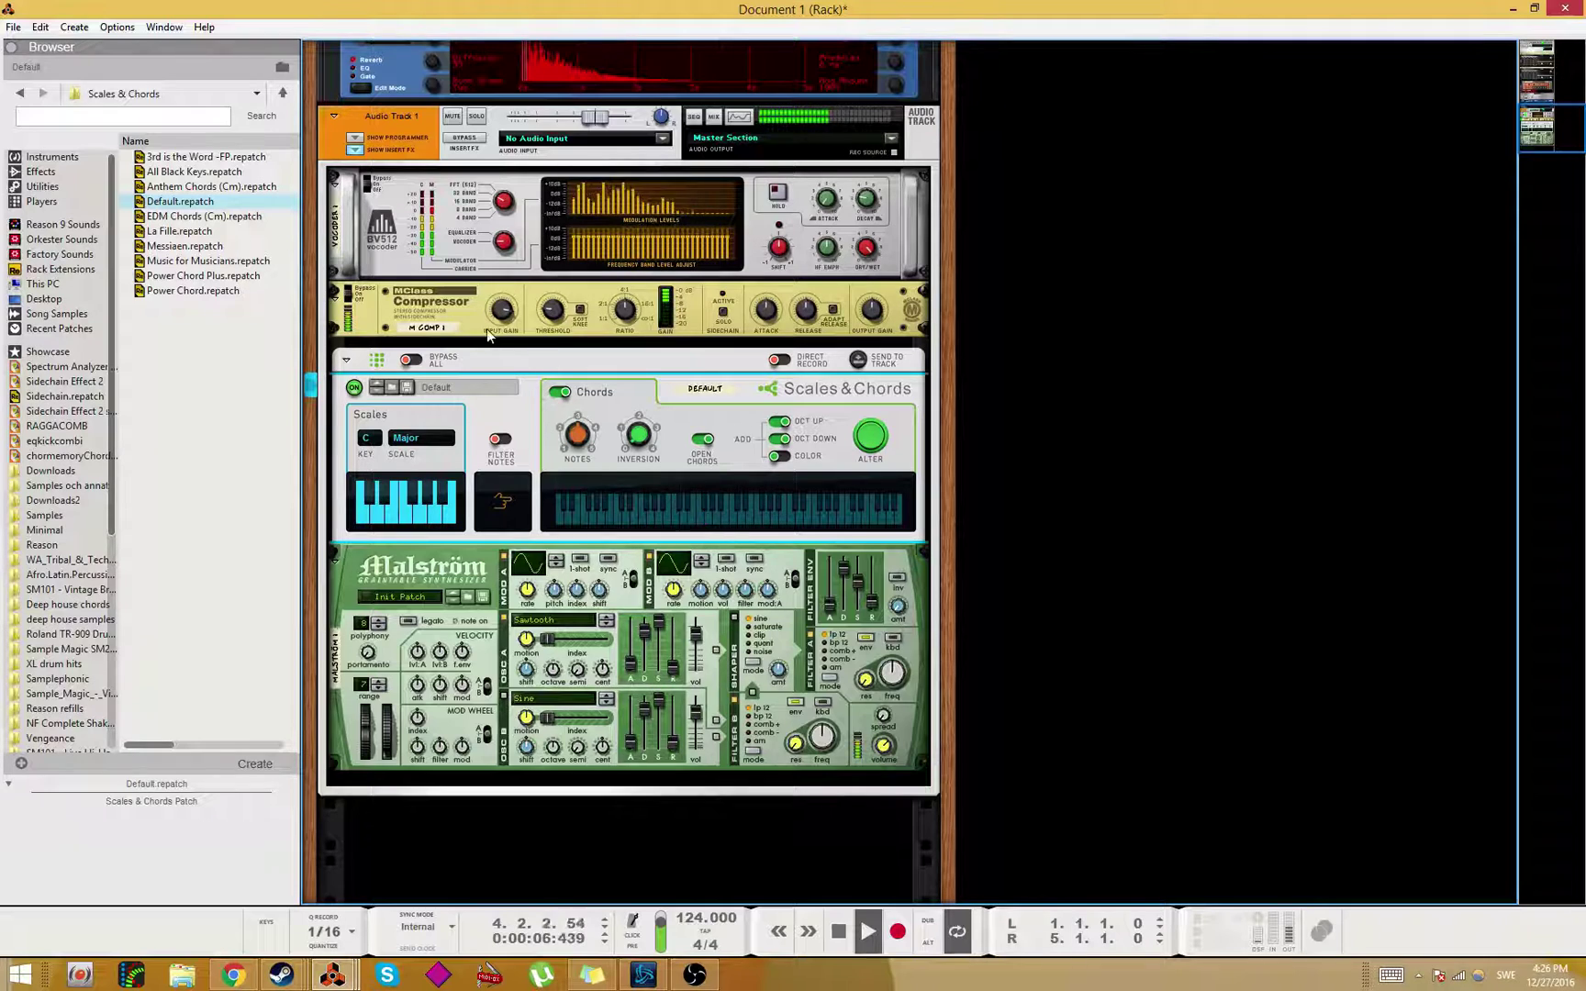
Step: Change the Scales & Chords scale from Major to Minor
{"action": "left_click", "coordinate": [501, 214]}
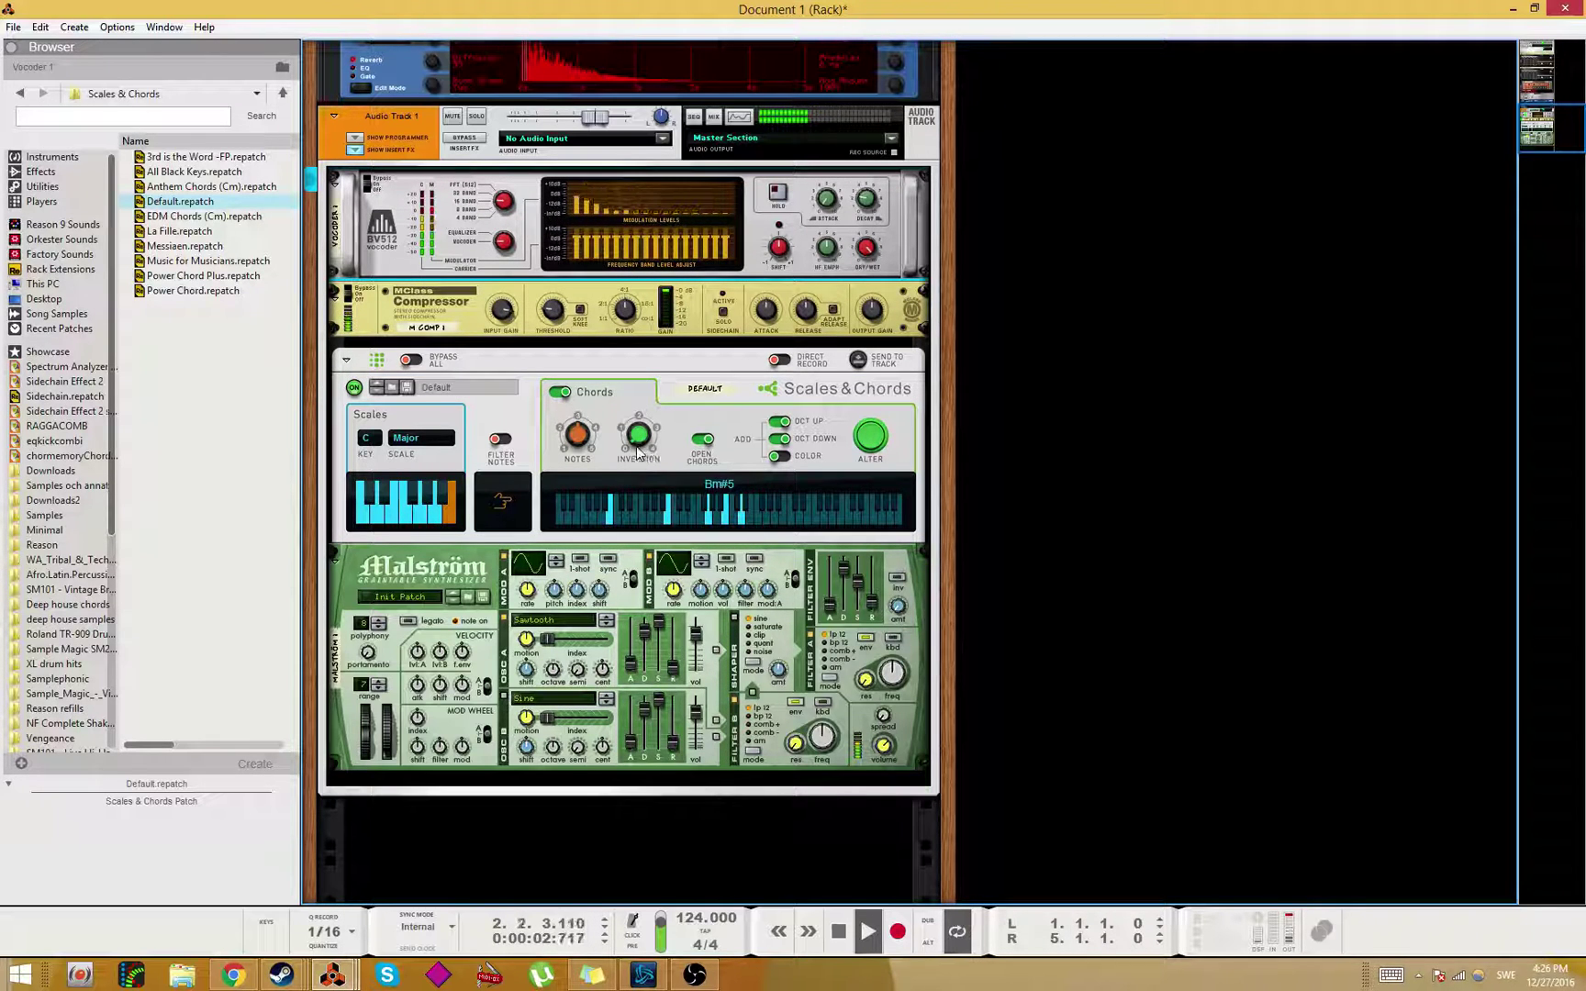
{"action": "left_click", "coordinate": [421, 438]}
{"action": "left_click", "coordinate": [456, 487]}
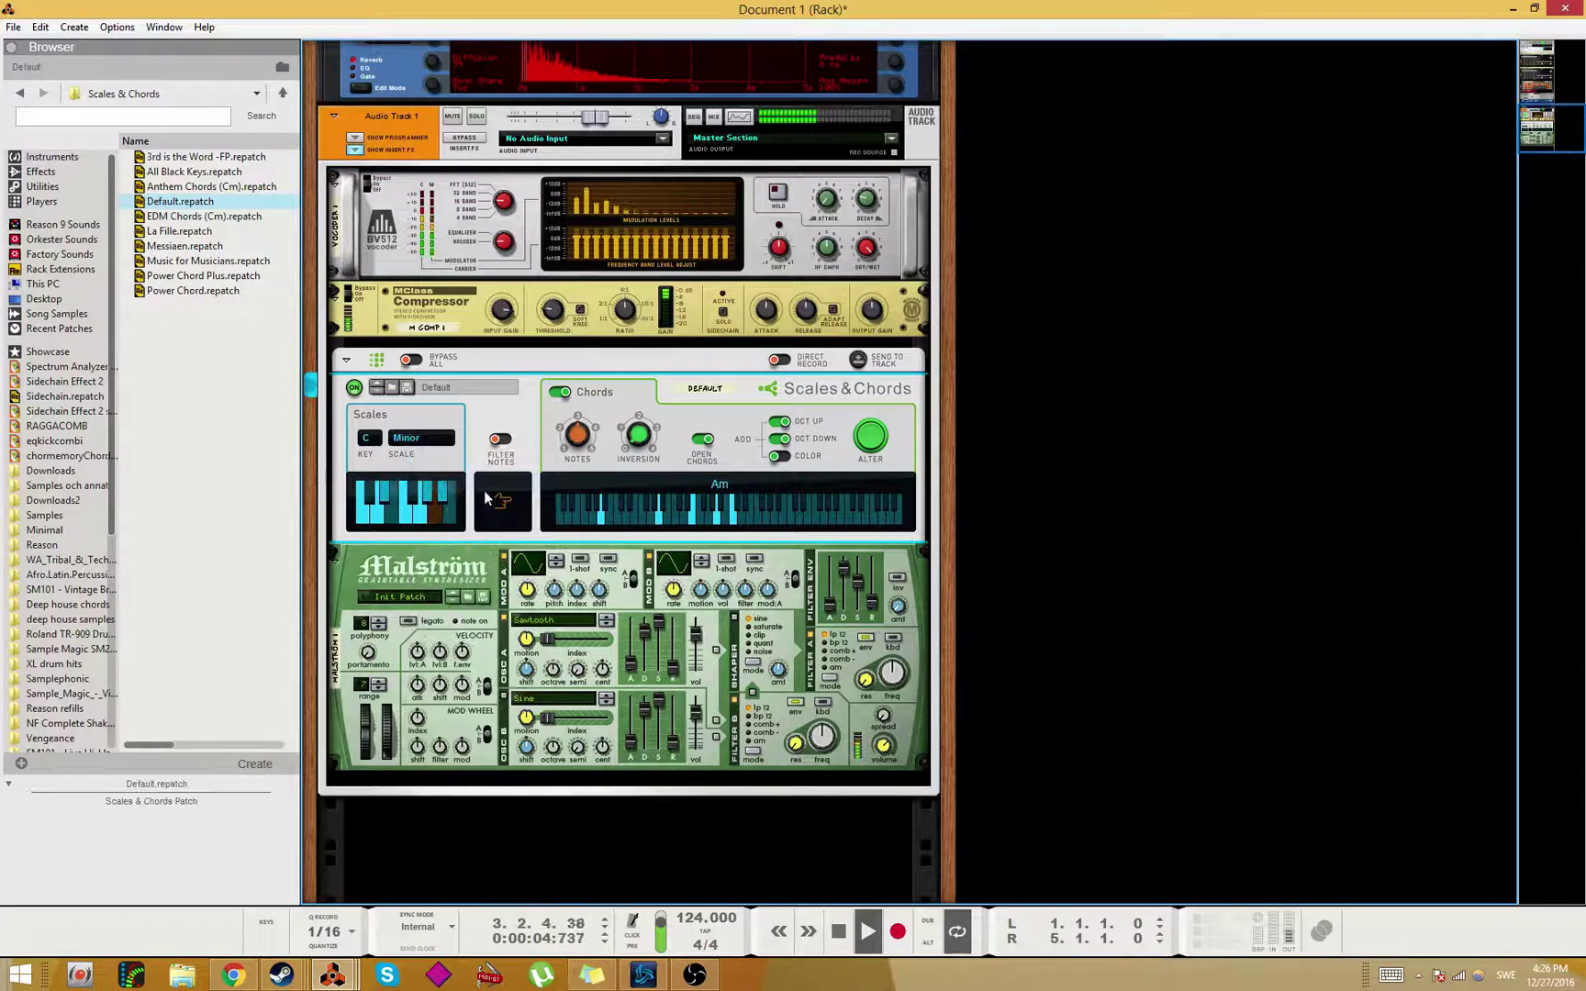
{"action": "left_click", "coordinate": [1101, 351]}
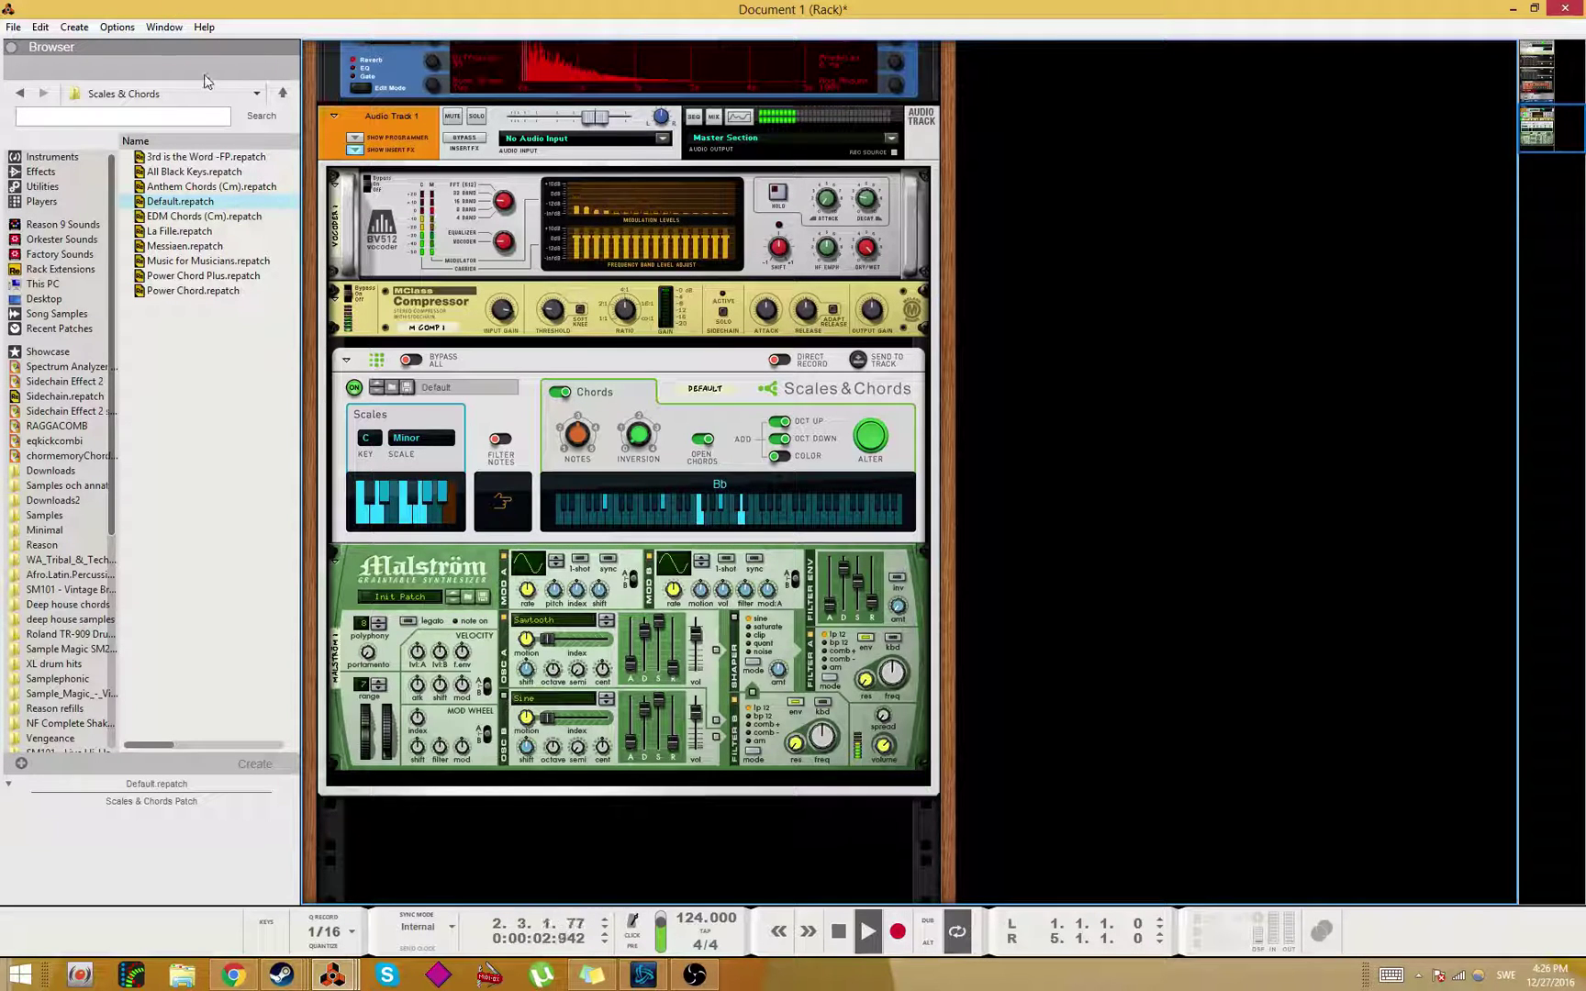
{"action": "left_click", "coordinate": [758, 243]}
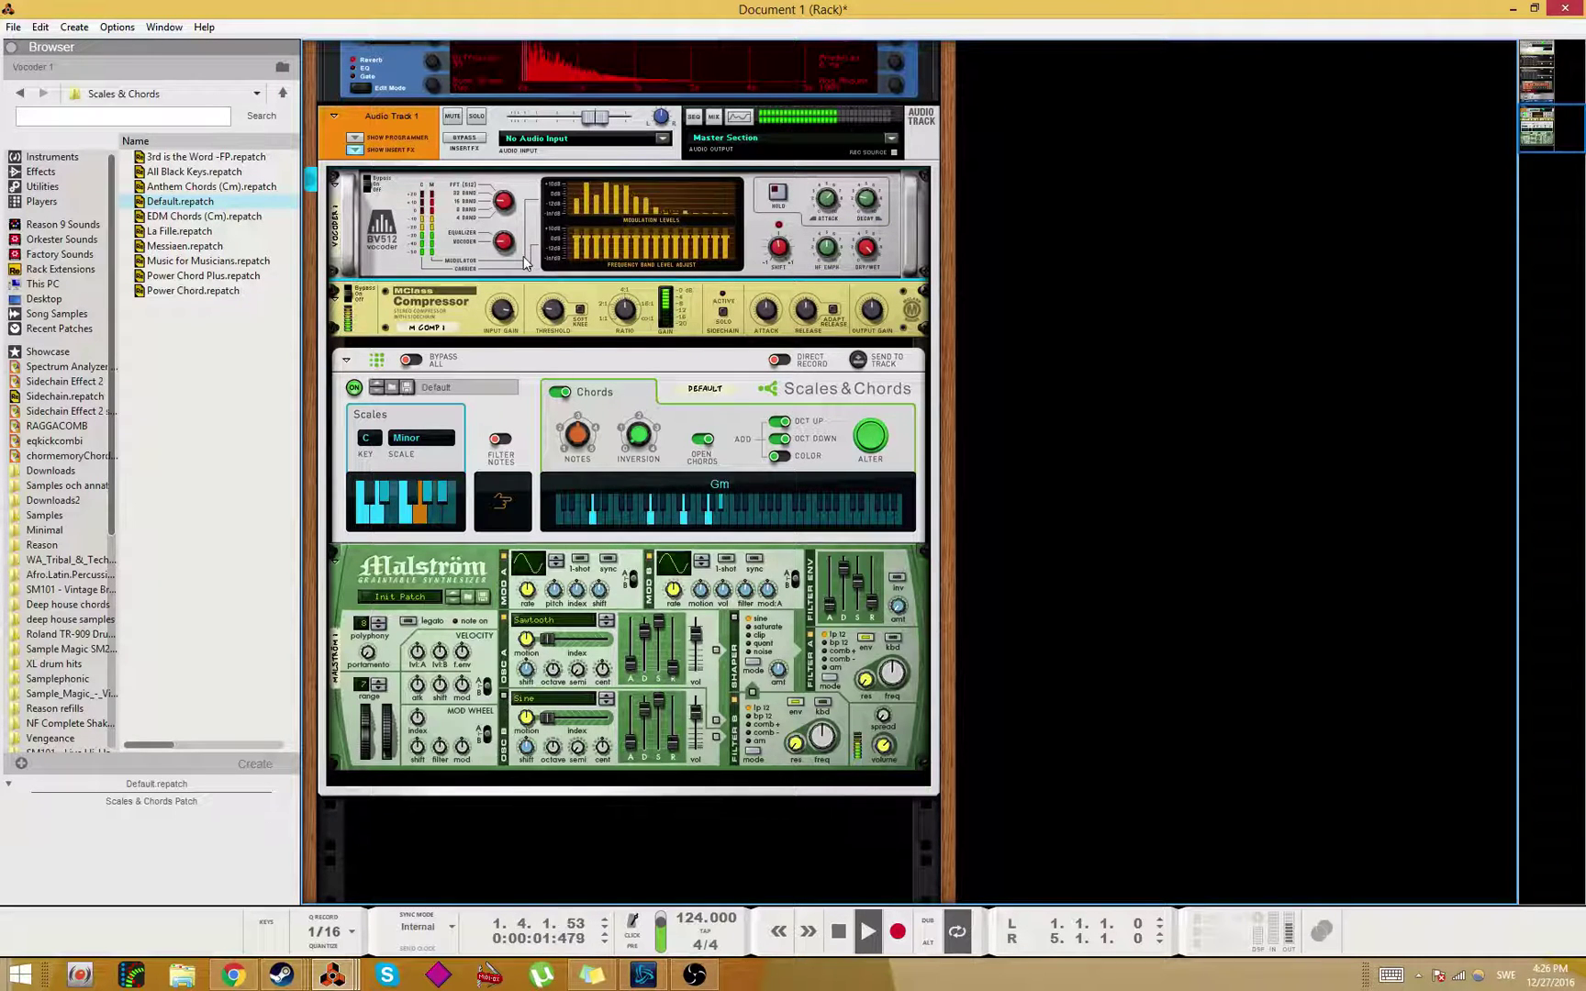
{"action": "left_click", "coordinate": [785, 447]}
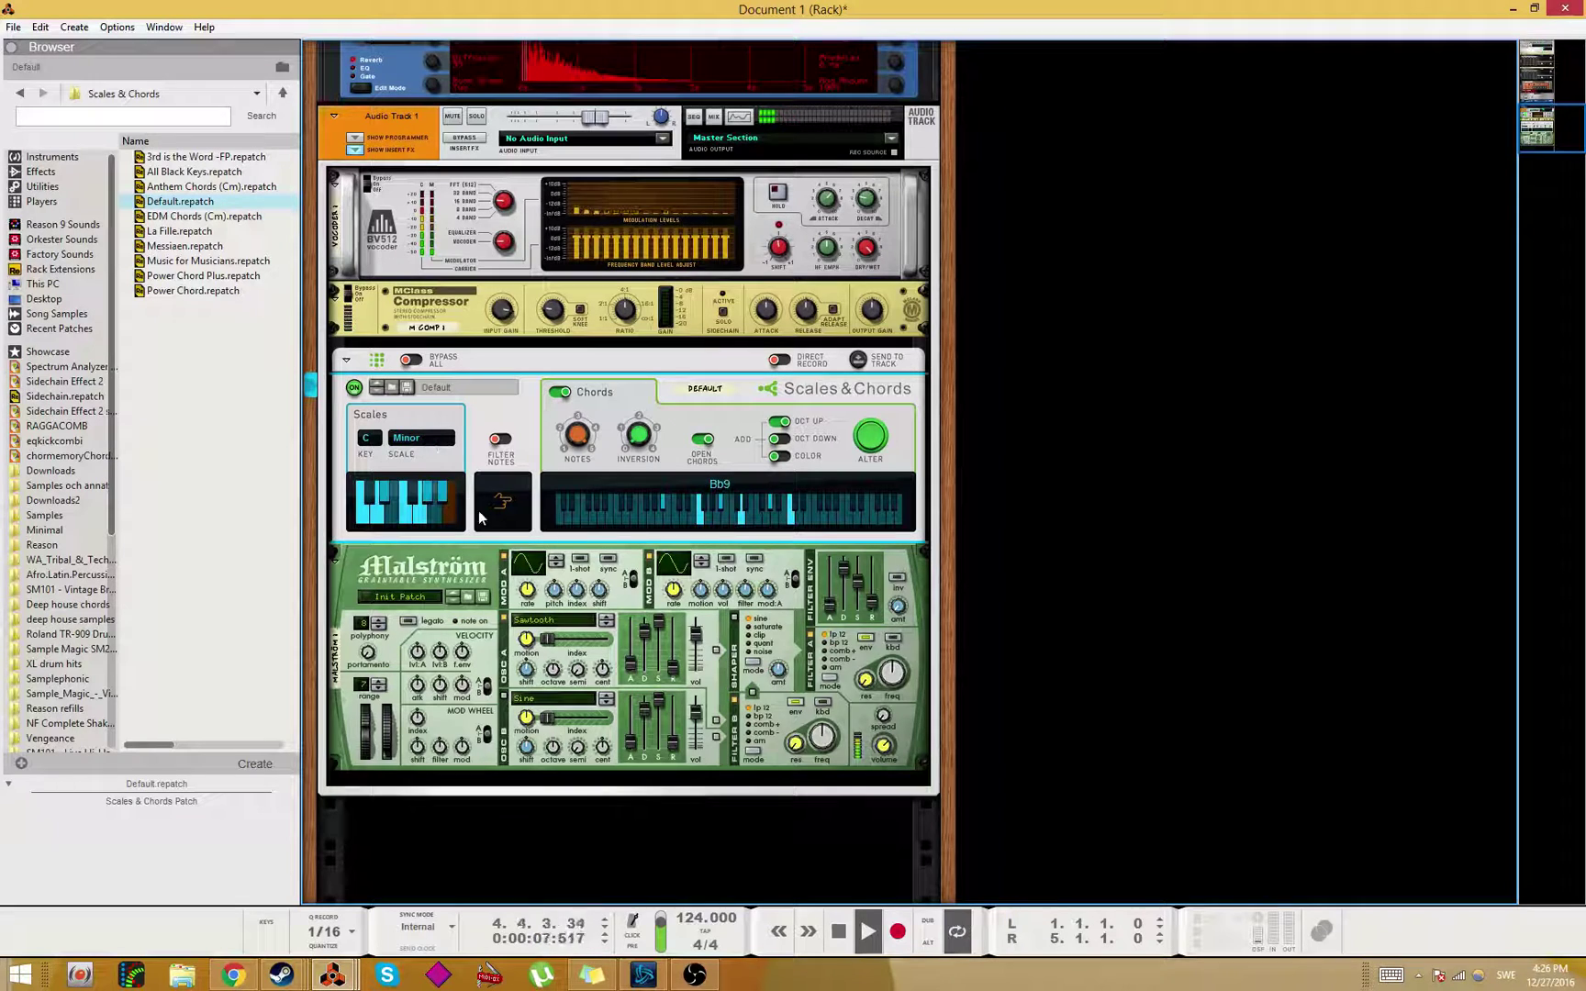
Step: Add an RV7000 MkII with ALL Plate Spread under the compressor, decay raised 41 to 73
{"action": "left_click", "coordinate": [892, 675]}
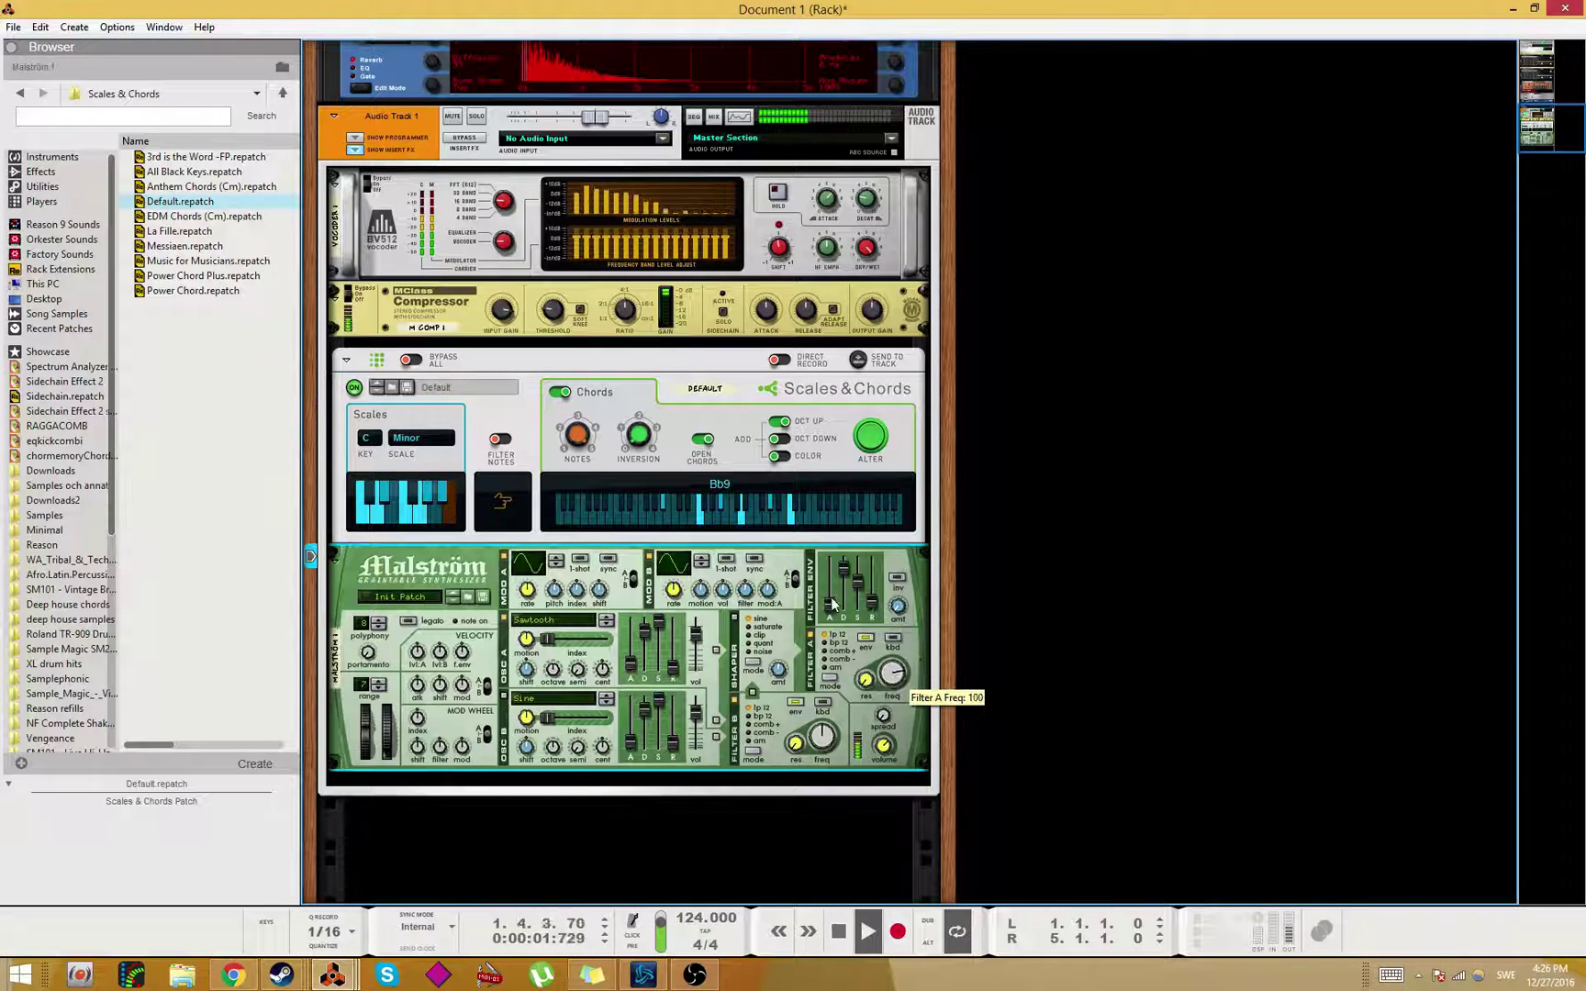
{"action": "right_click", "coordinate": [420, 330]}
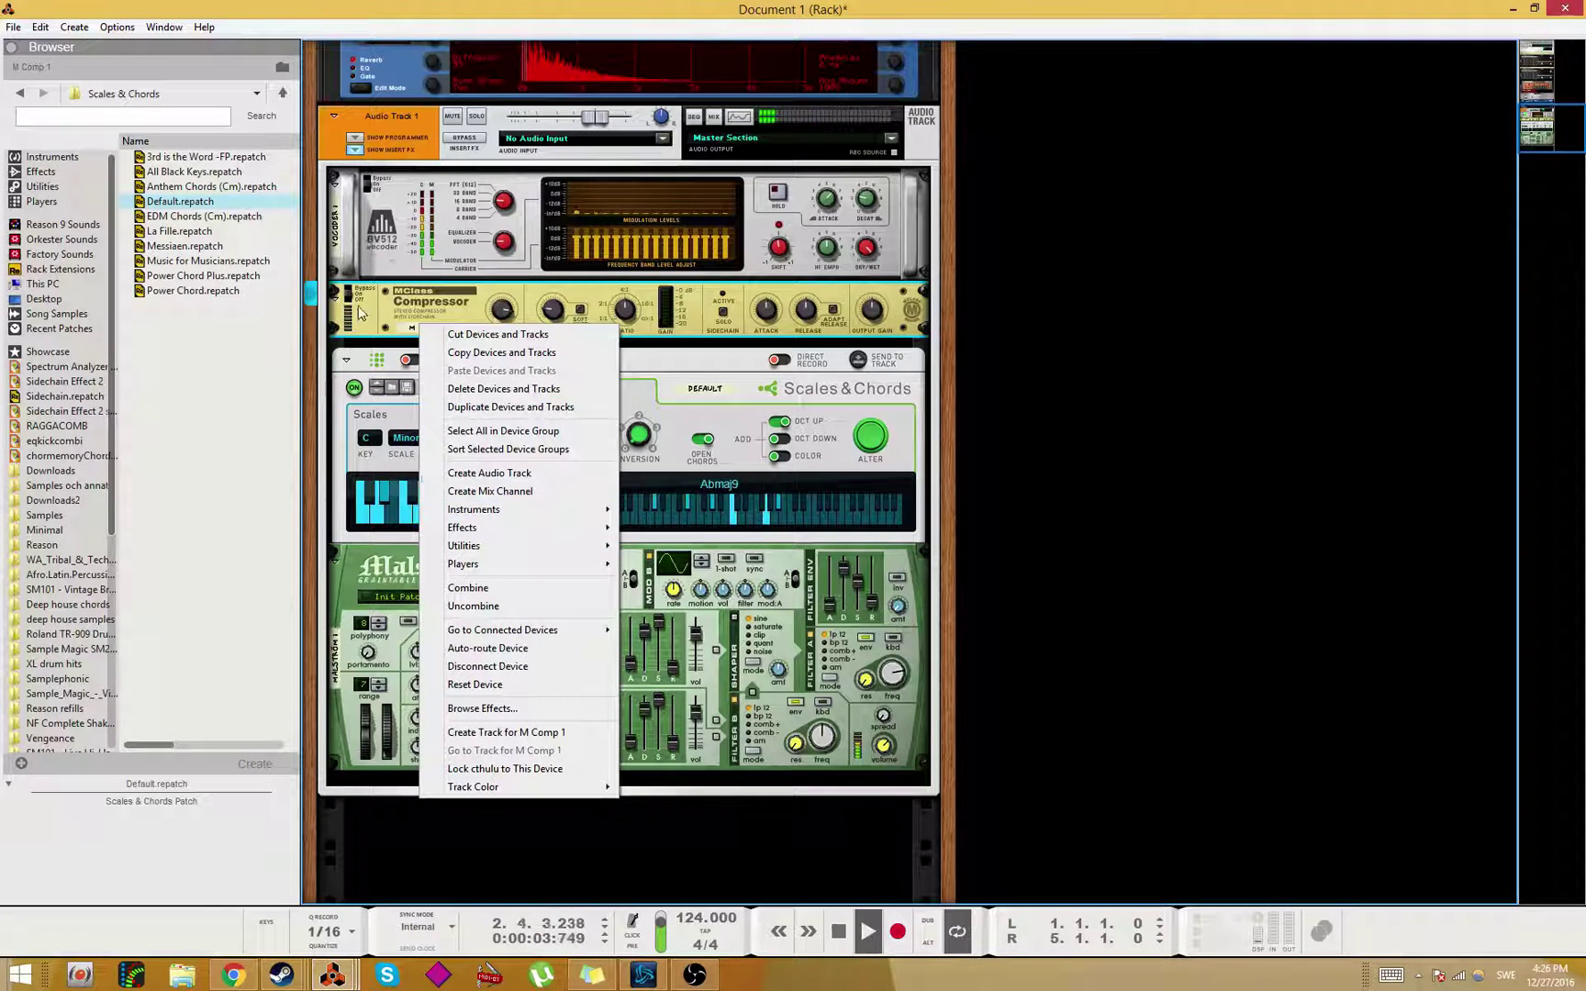
{"action": "mouse_move", "coordinate": [496, 528]}
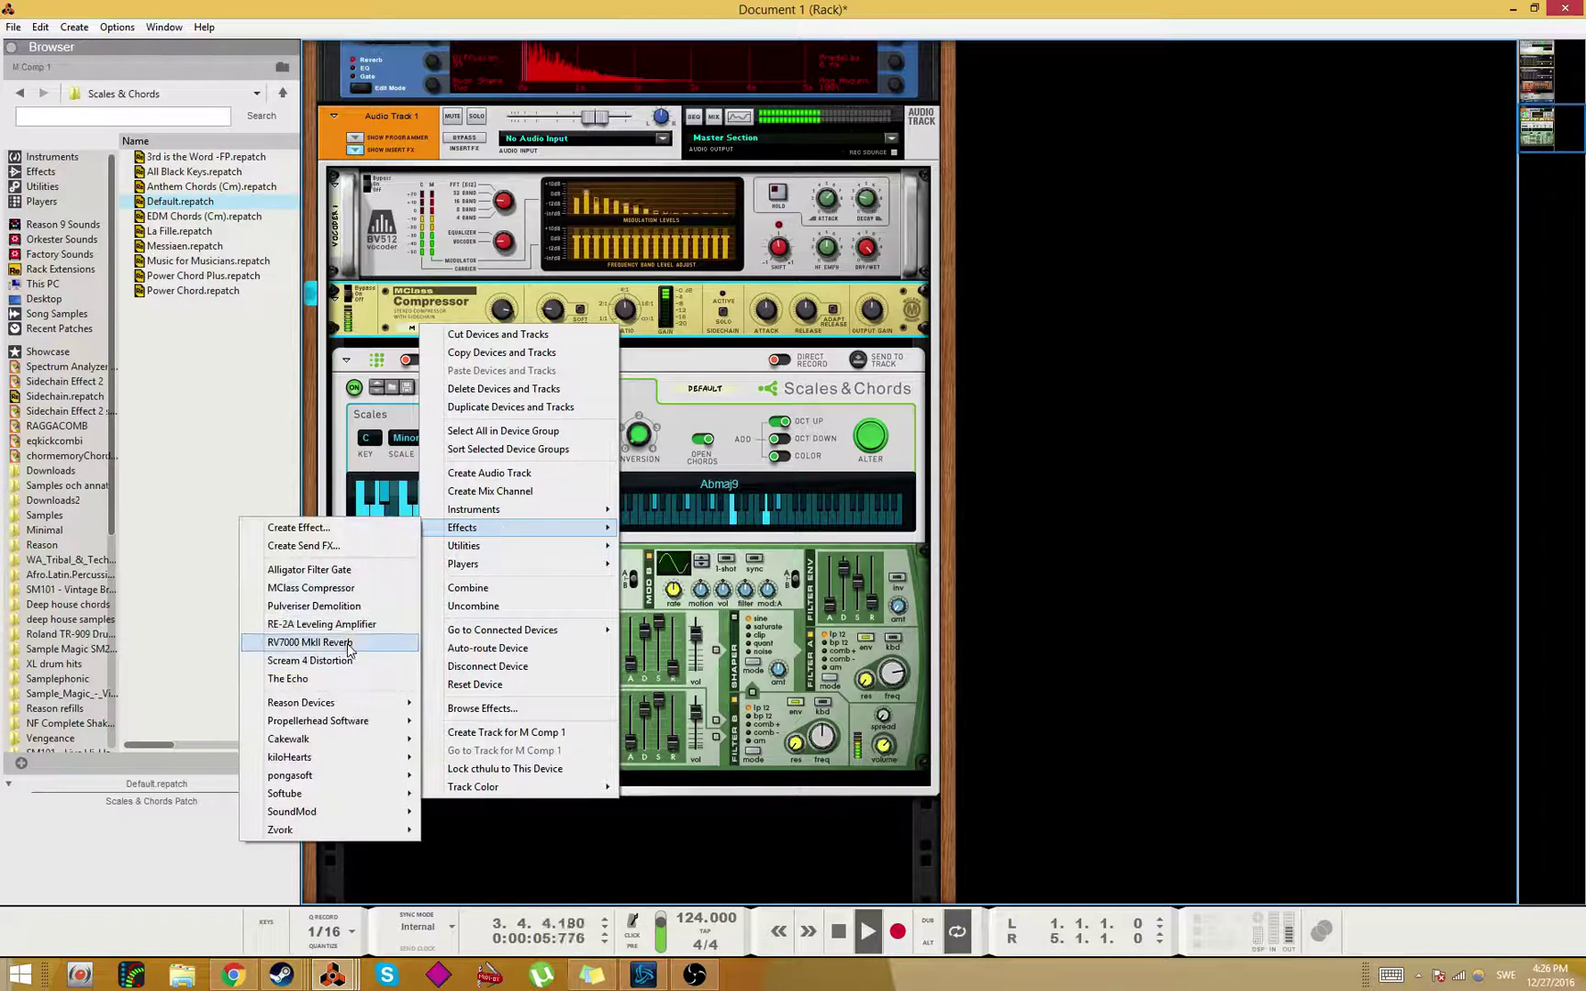
{"action": "left_click", "coordinate": [349, 644]}
{"action": "left_click_drag", "start_coordinate": [844, 392], "coordinate": [842, 393]}
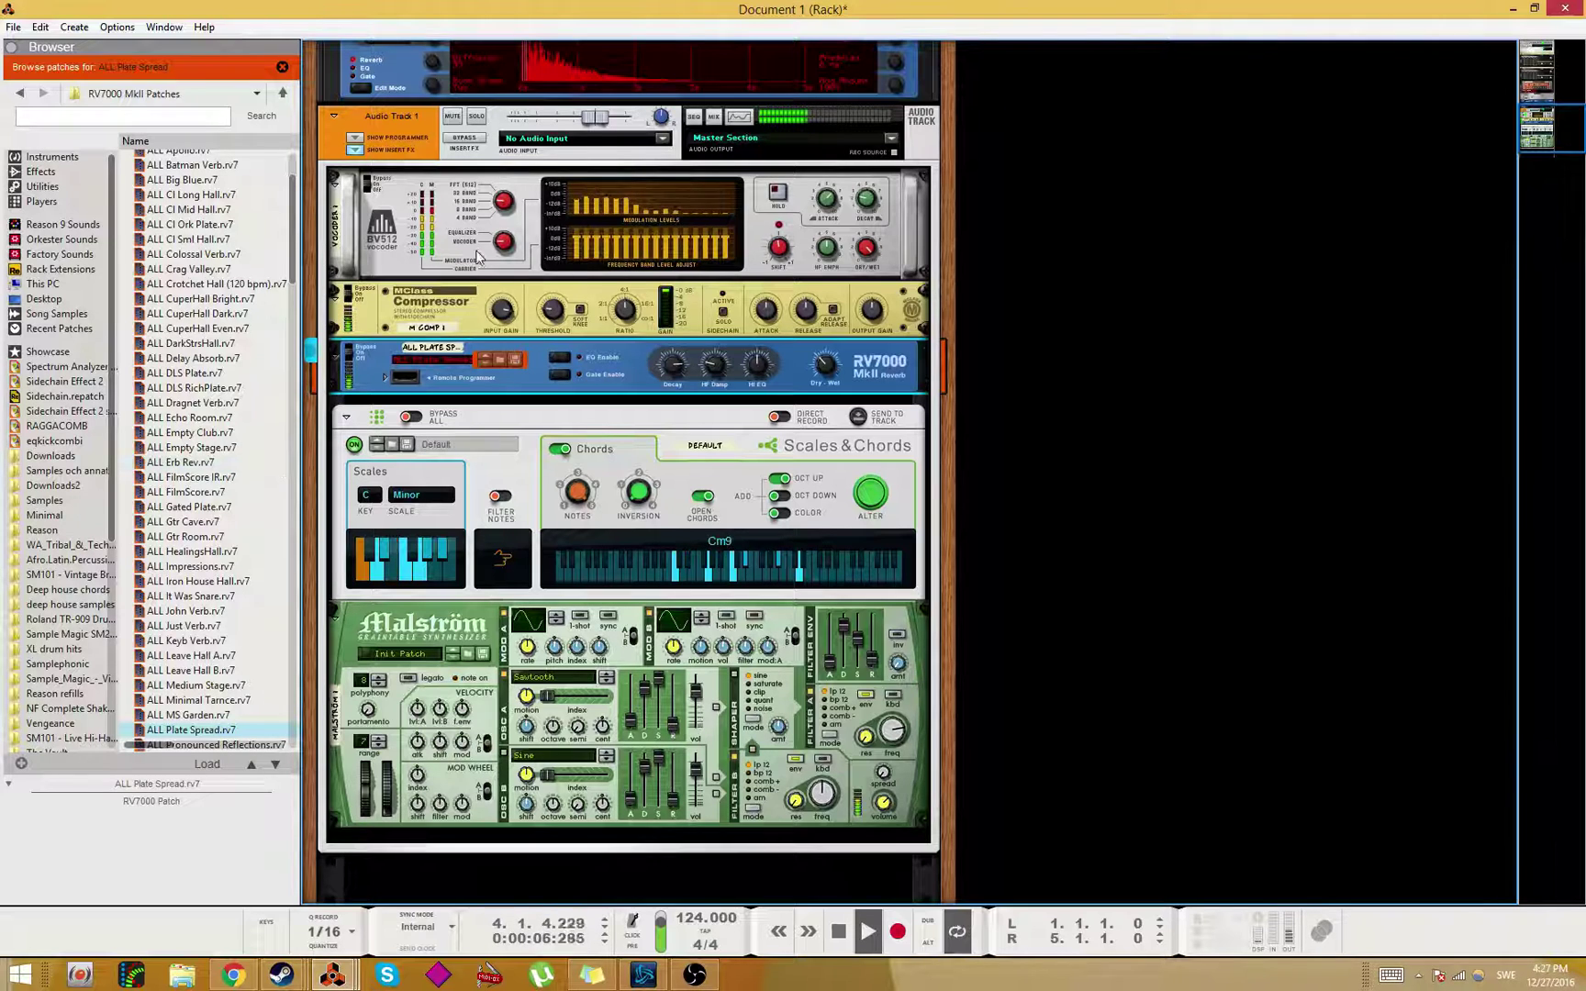
{"action": "left_click_drag", "start_coordinate": [700, 396], "coordinate": [683, 360]}
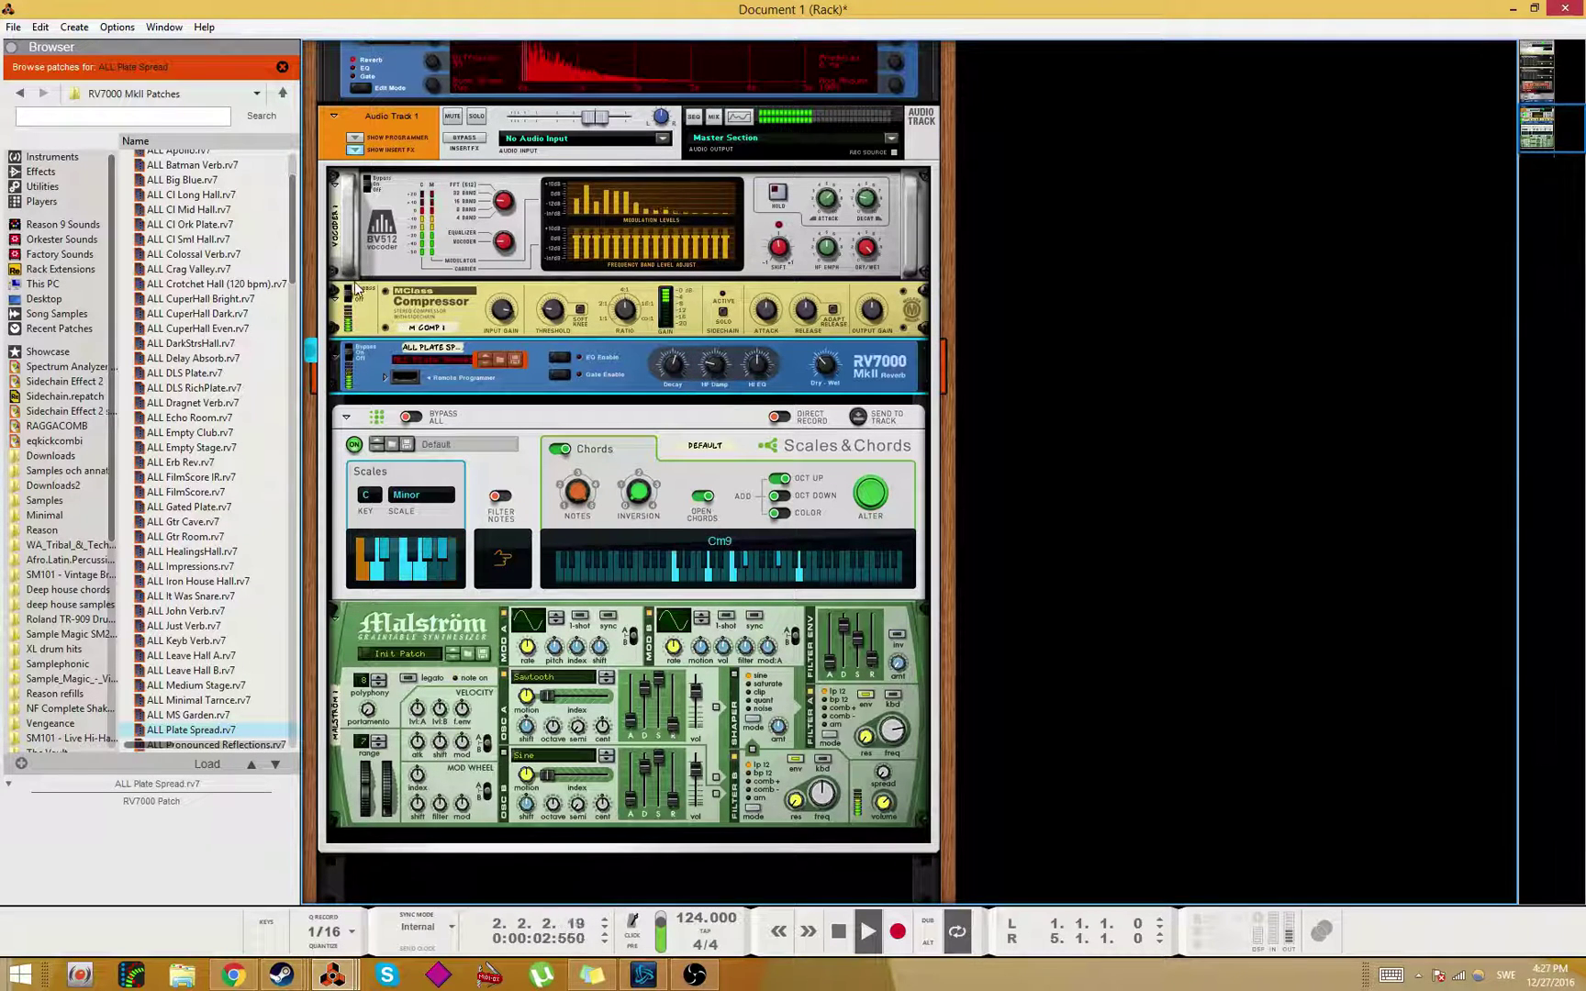
Step: Search ALL Effect Patches for 'george' and drag VOX George Michael.cmb to the rack bottom
{"action": "left_click", "coordinate": [1306, 258]}
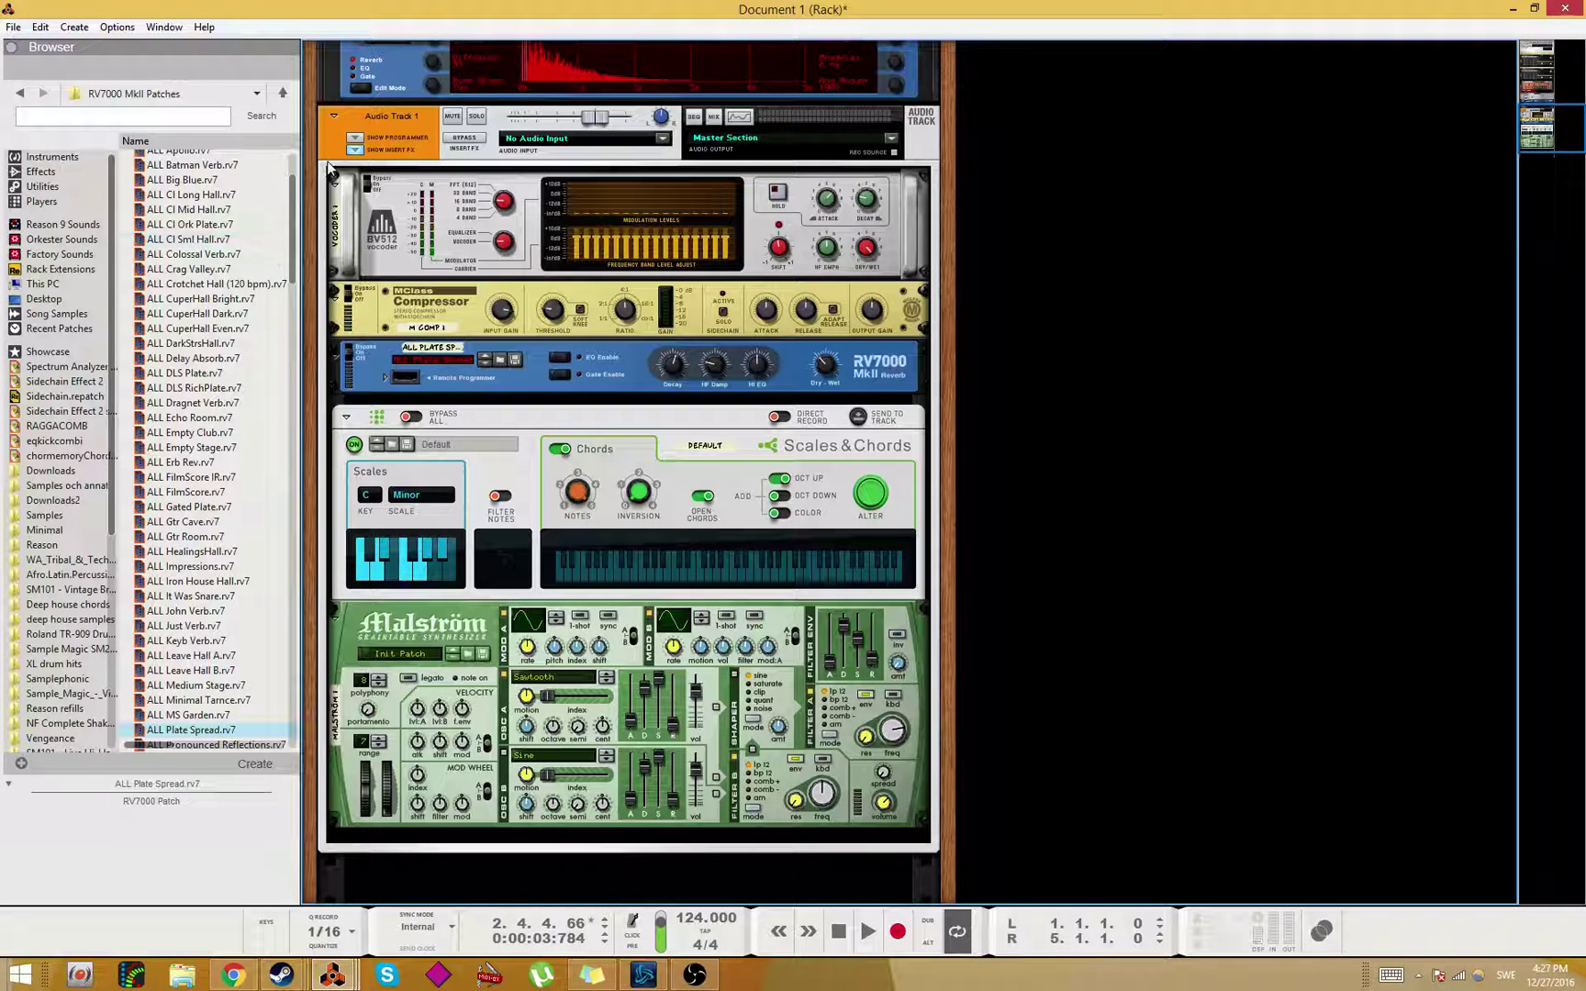
{"action": "left_click", "coordinate": [403, 167]}
{"action": "left_click", "coordinate": [74, 26]}
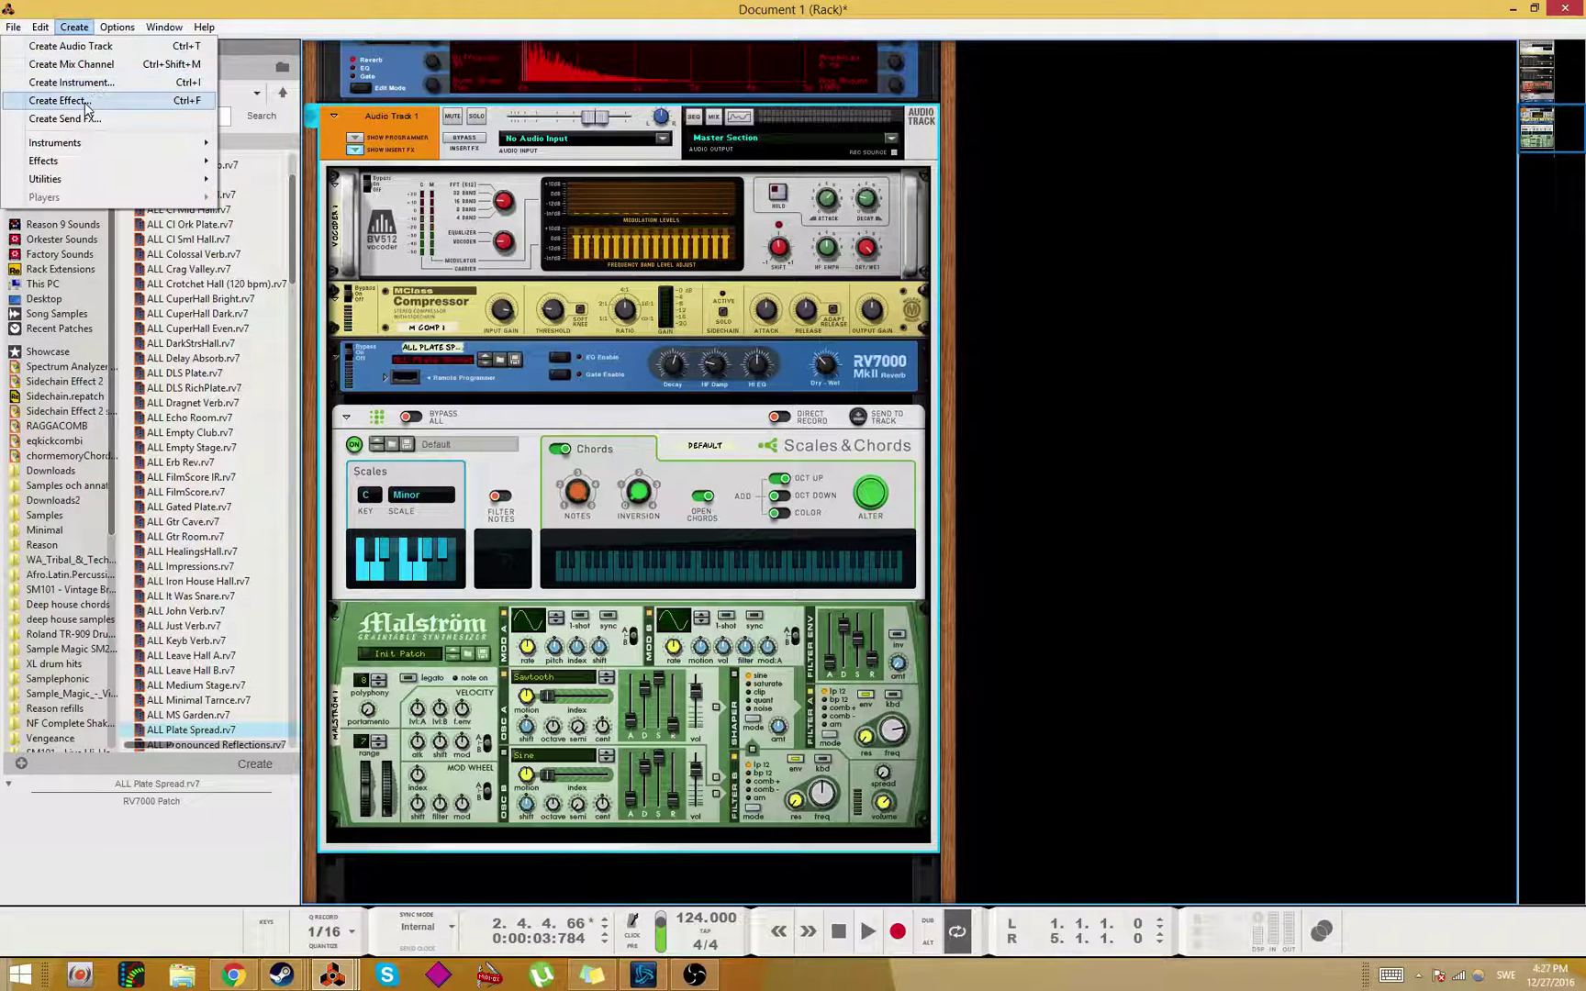
{"action": "left_click", "coordinate": [76, 100]}
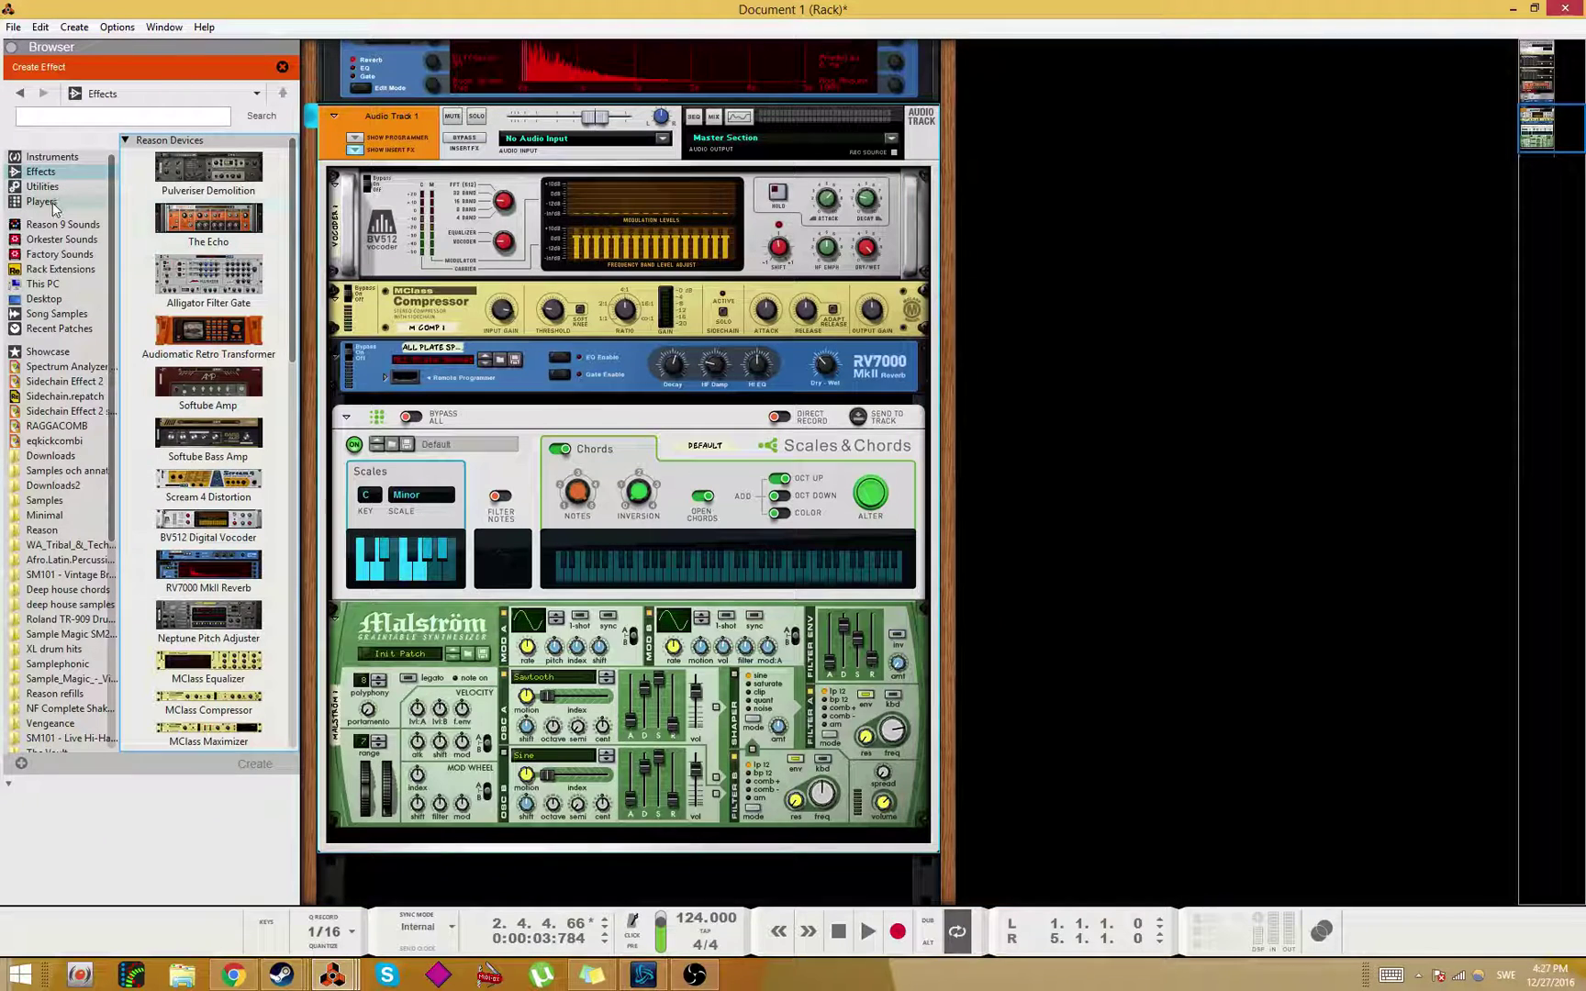
{"action": "left_click", "coordinate": [60, 254]}
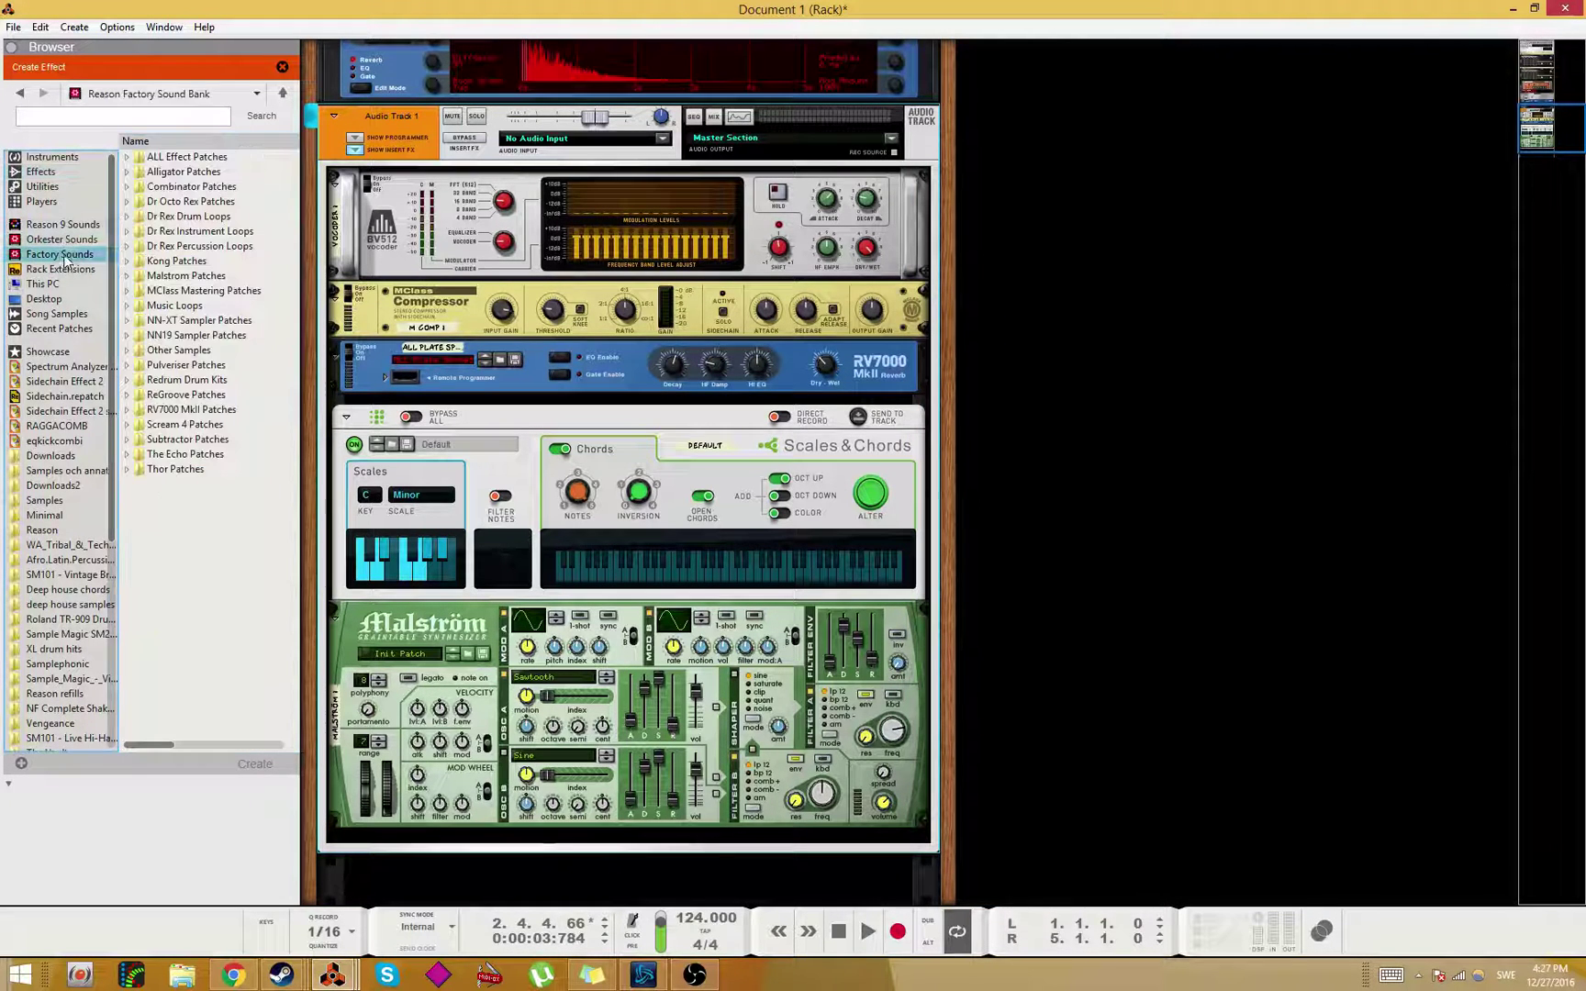
{"action": "left_click", "coordinate": [184, 157]}
{"action": "left_click", "coordinate": [126, 119]}
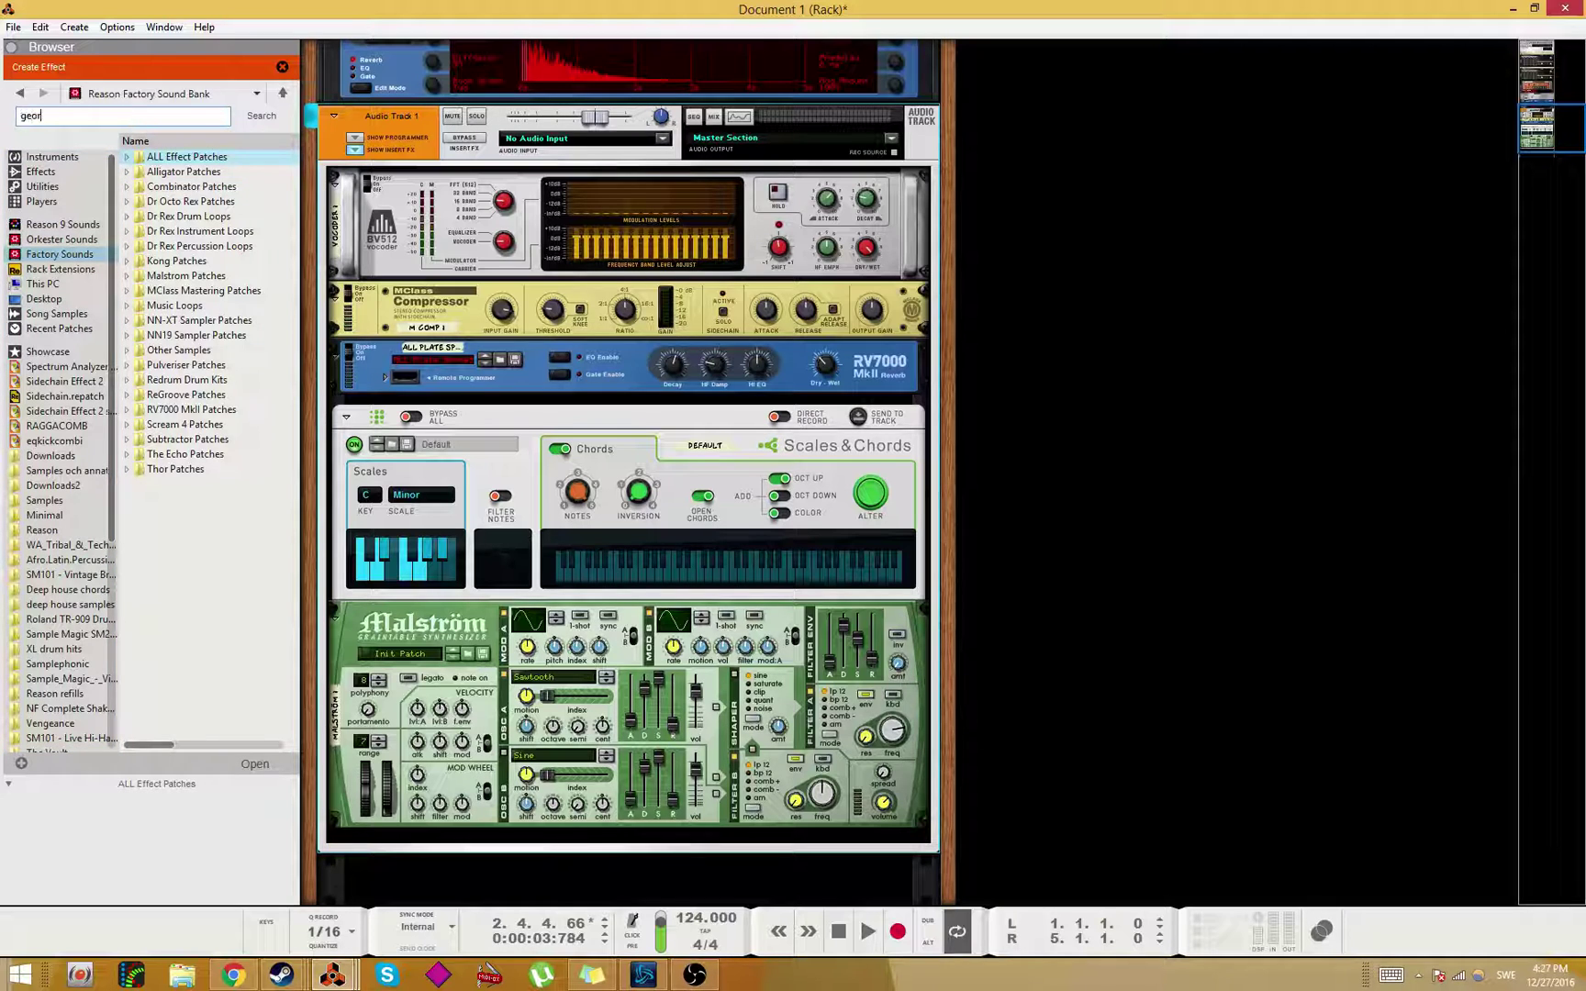
{"action": "left_click", "coordinate": [263, 115]}
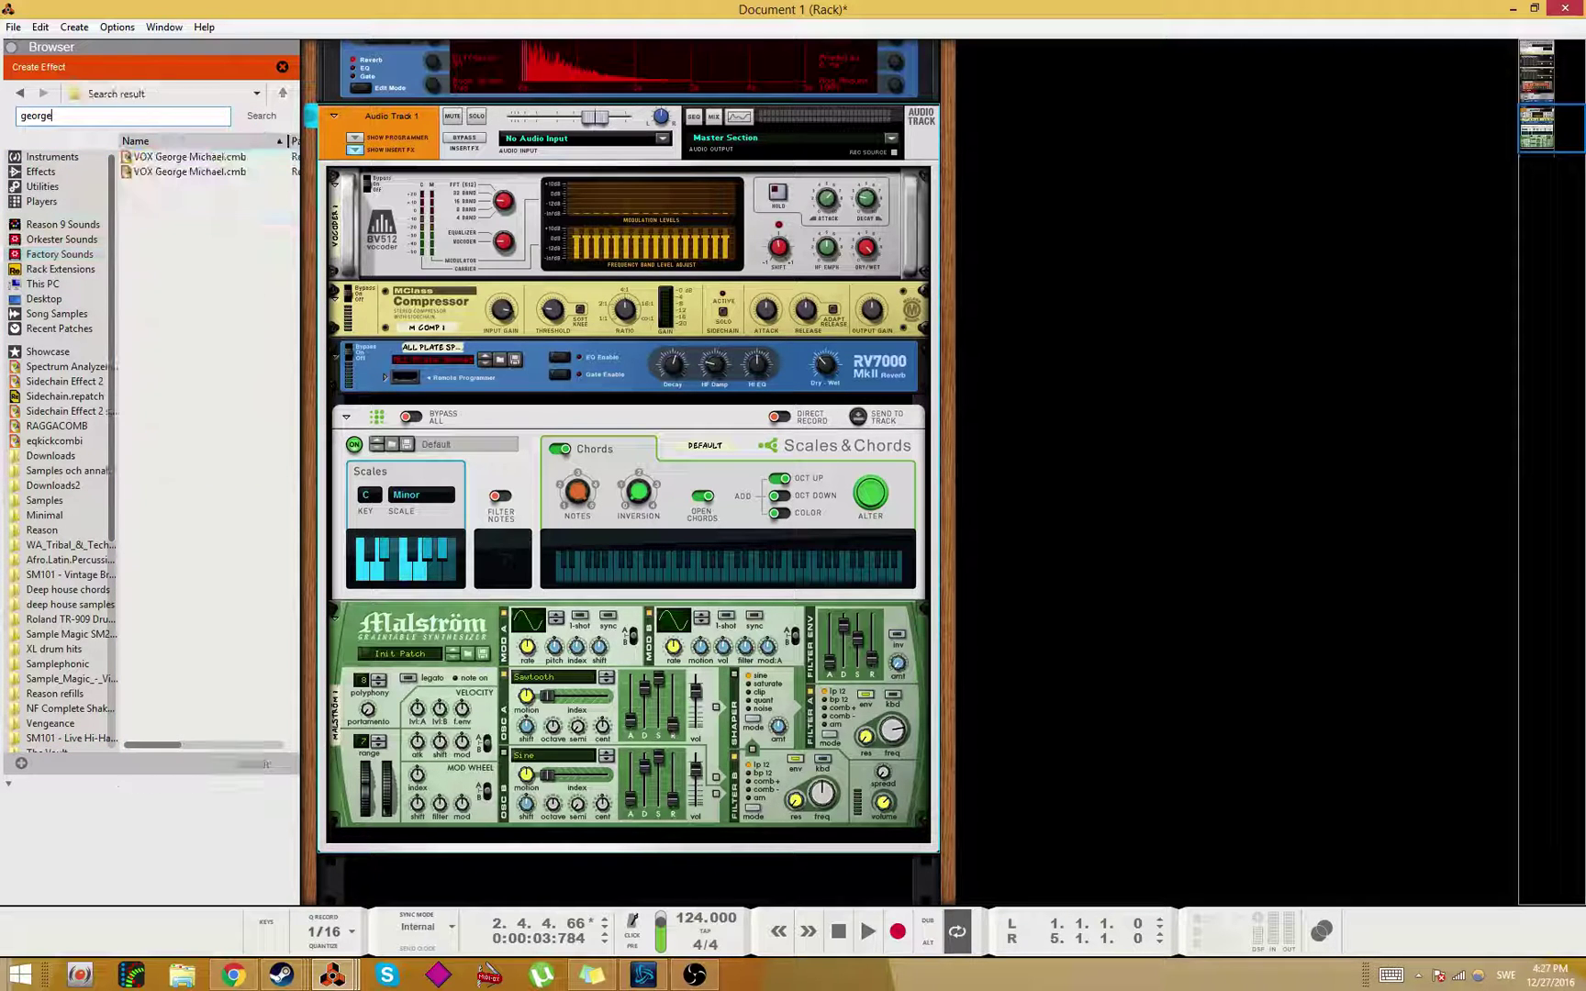
{"action": "mouse_move", "coordinate": [203, 177]}
{"action": "left_mouse_down"}
{"action": "mouse_move", "coordinate": [514, 642]}
{"action": "mouse_move", "coordinate": [744, 891]}
{"action": "mouse_move", "coordinate": [662, 825]}
{"action": "left_mouse_up"}
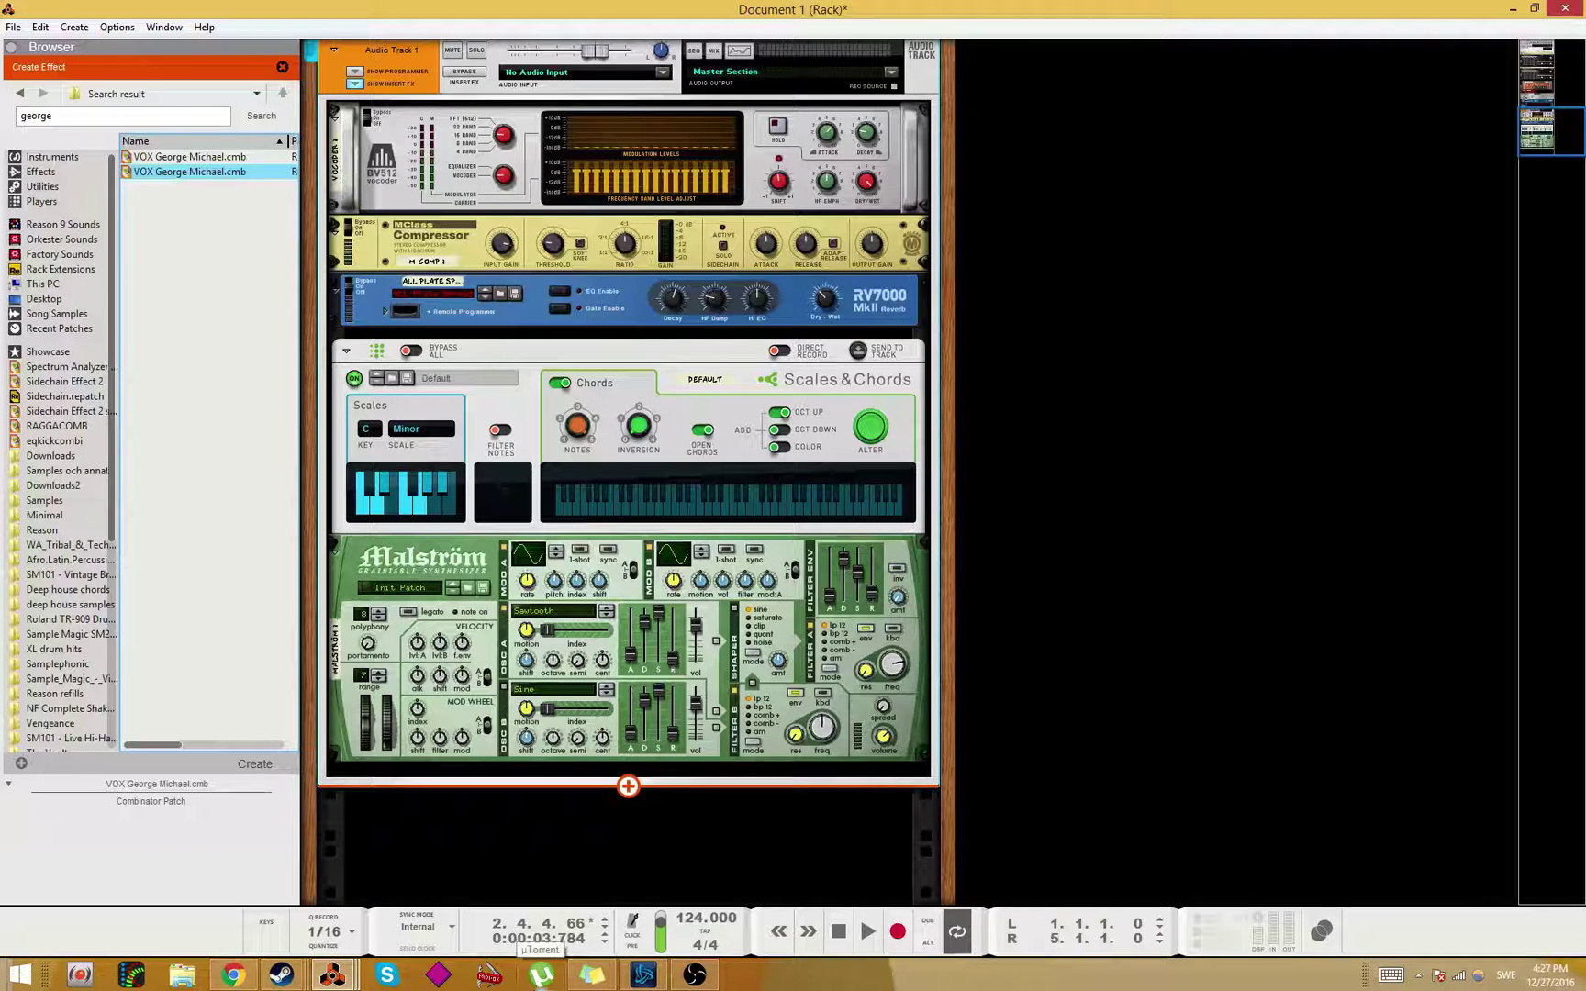
Step: Check the rack's rear cabling during playback, then return to the front with the RV7000 selected
{"action": "key", "text": "Tab"}
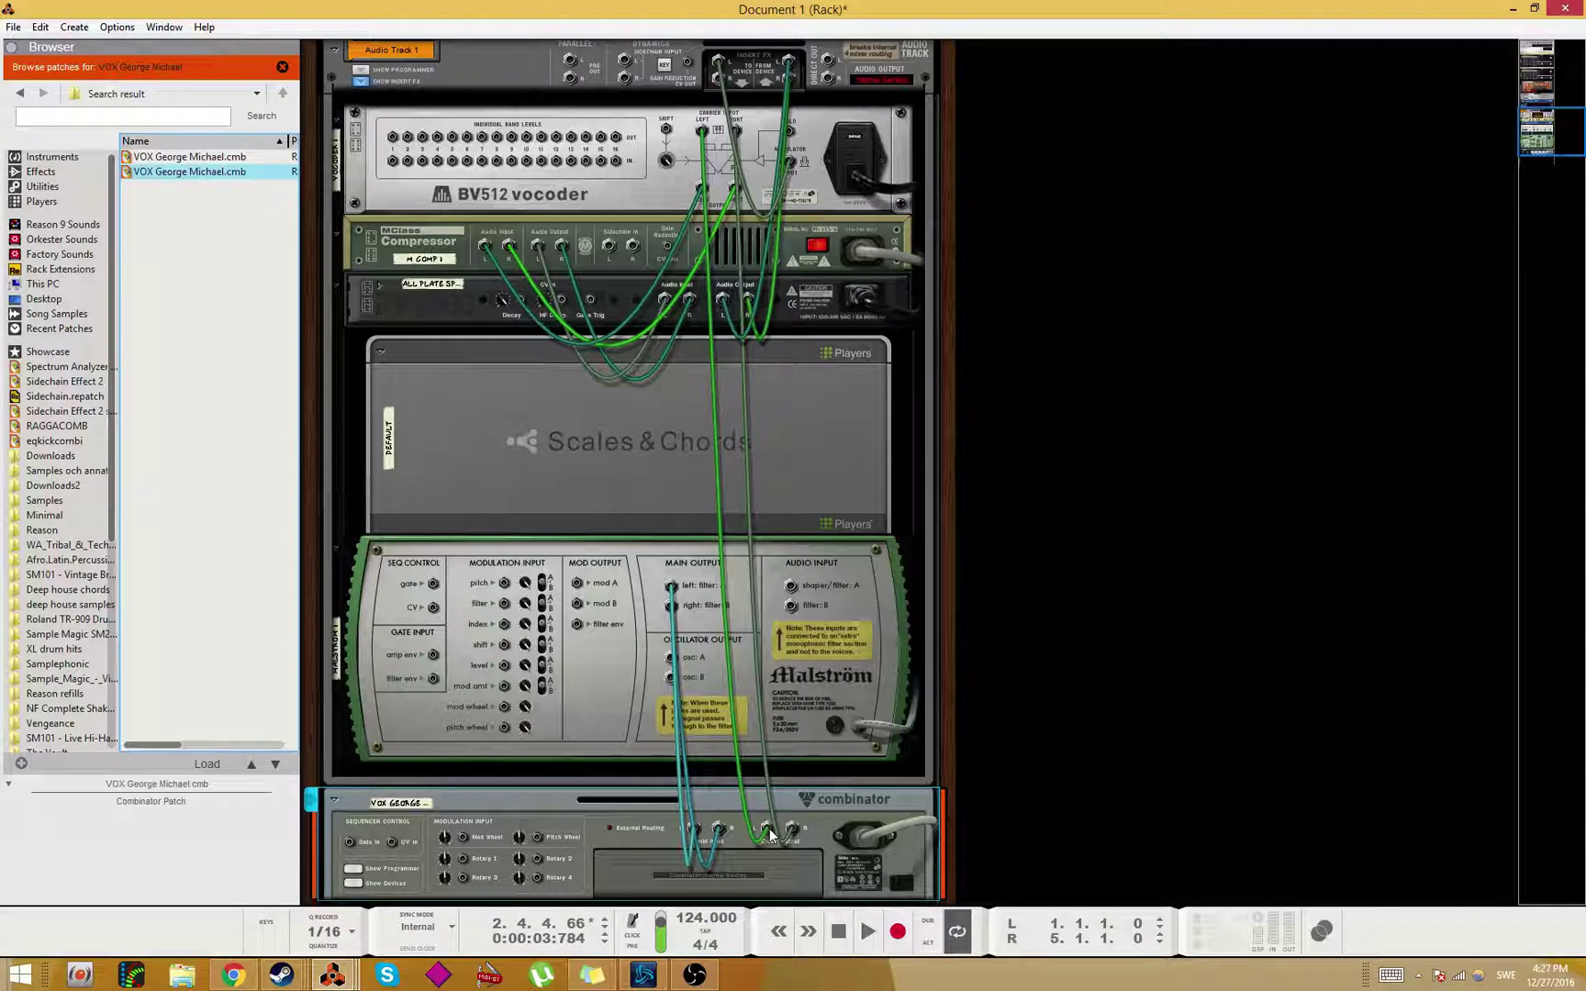
{"action": "key", "text": "space"}
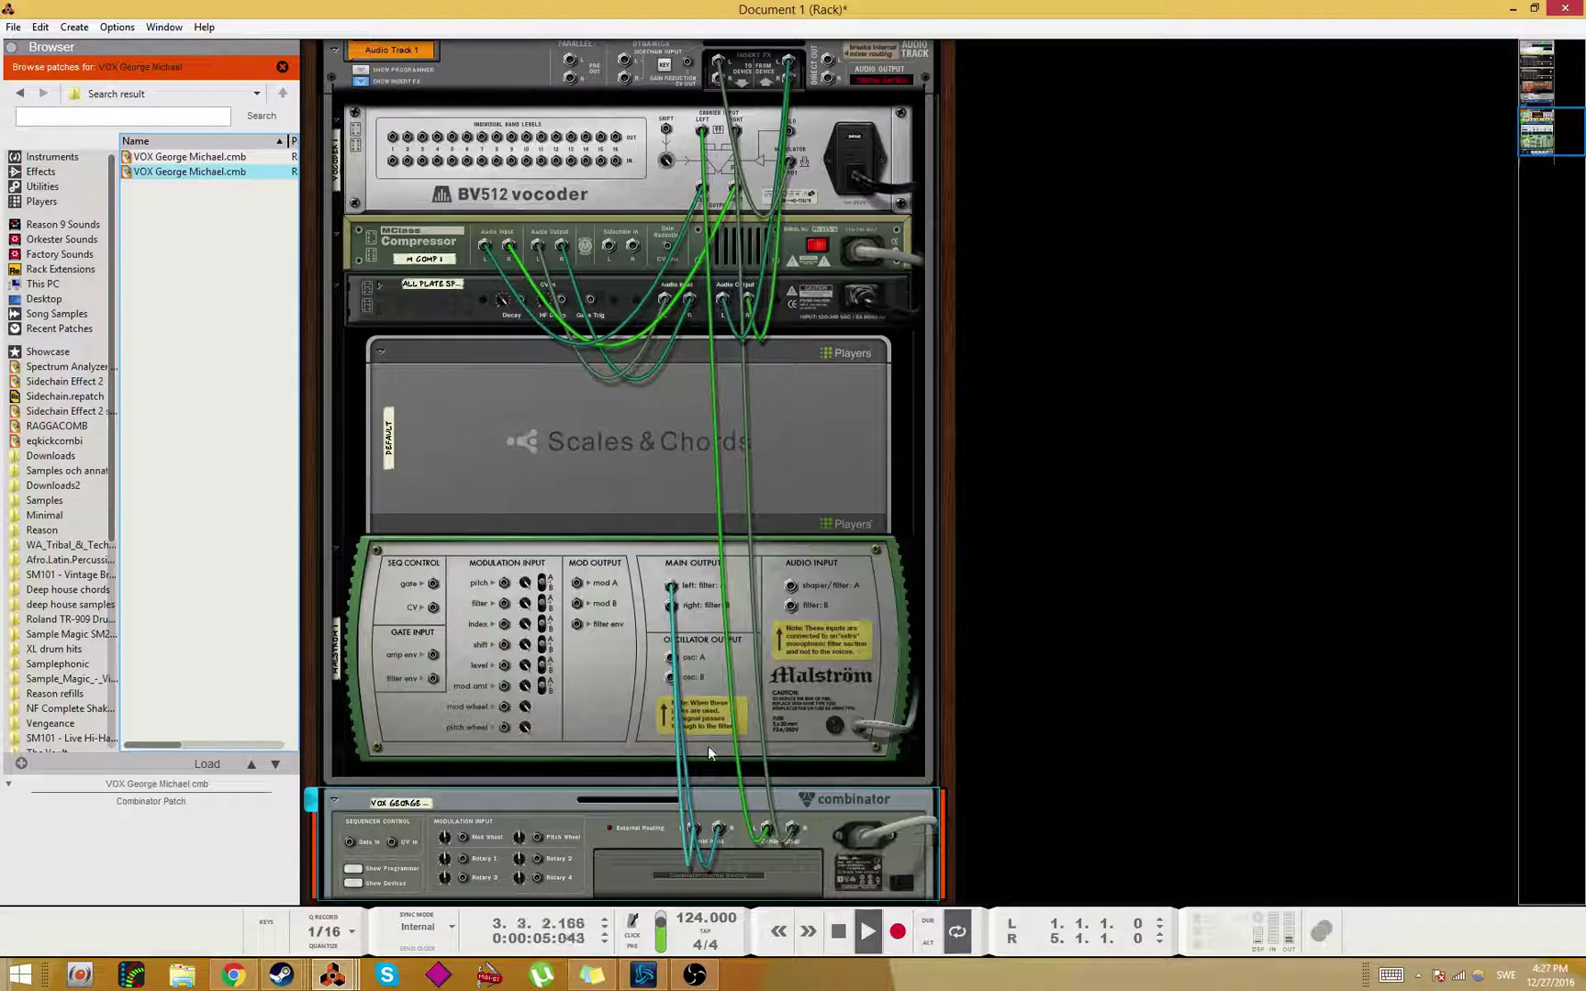
{"action": "key", "text": "Tab"}
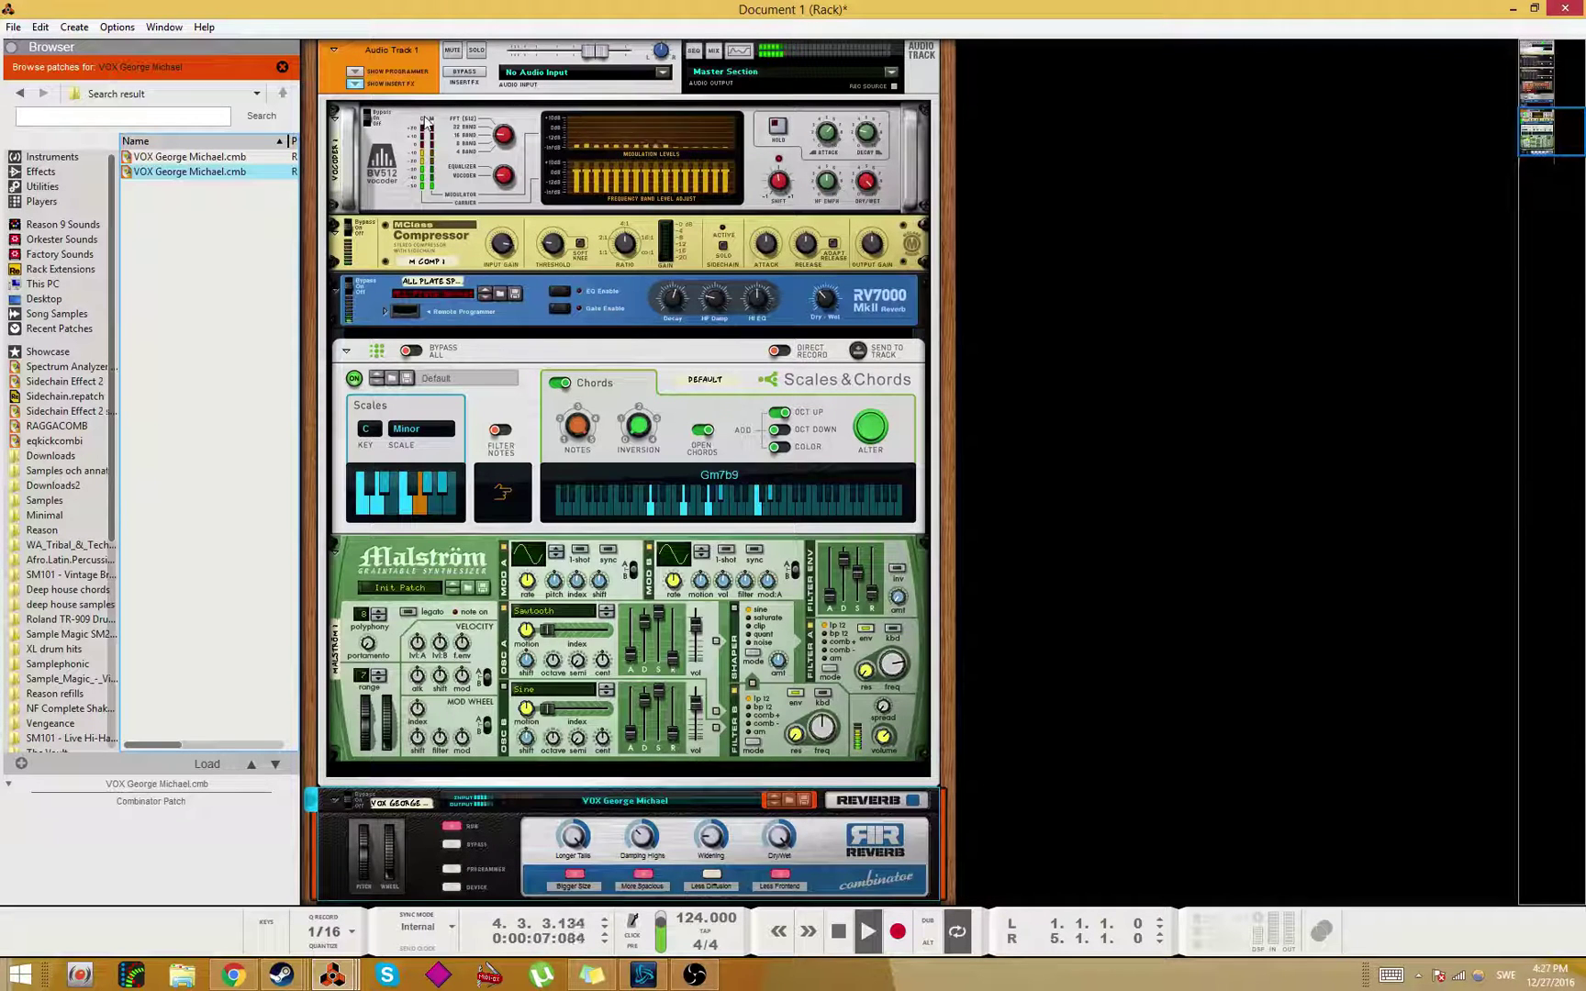
{"action": "left_click", "coordinate": [355, 280]}
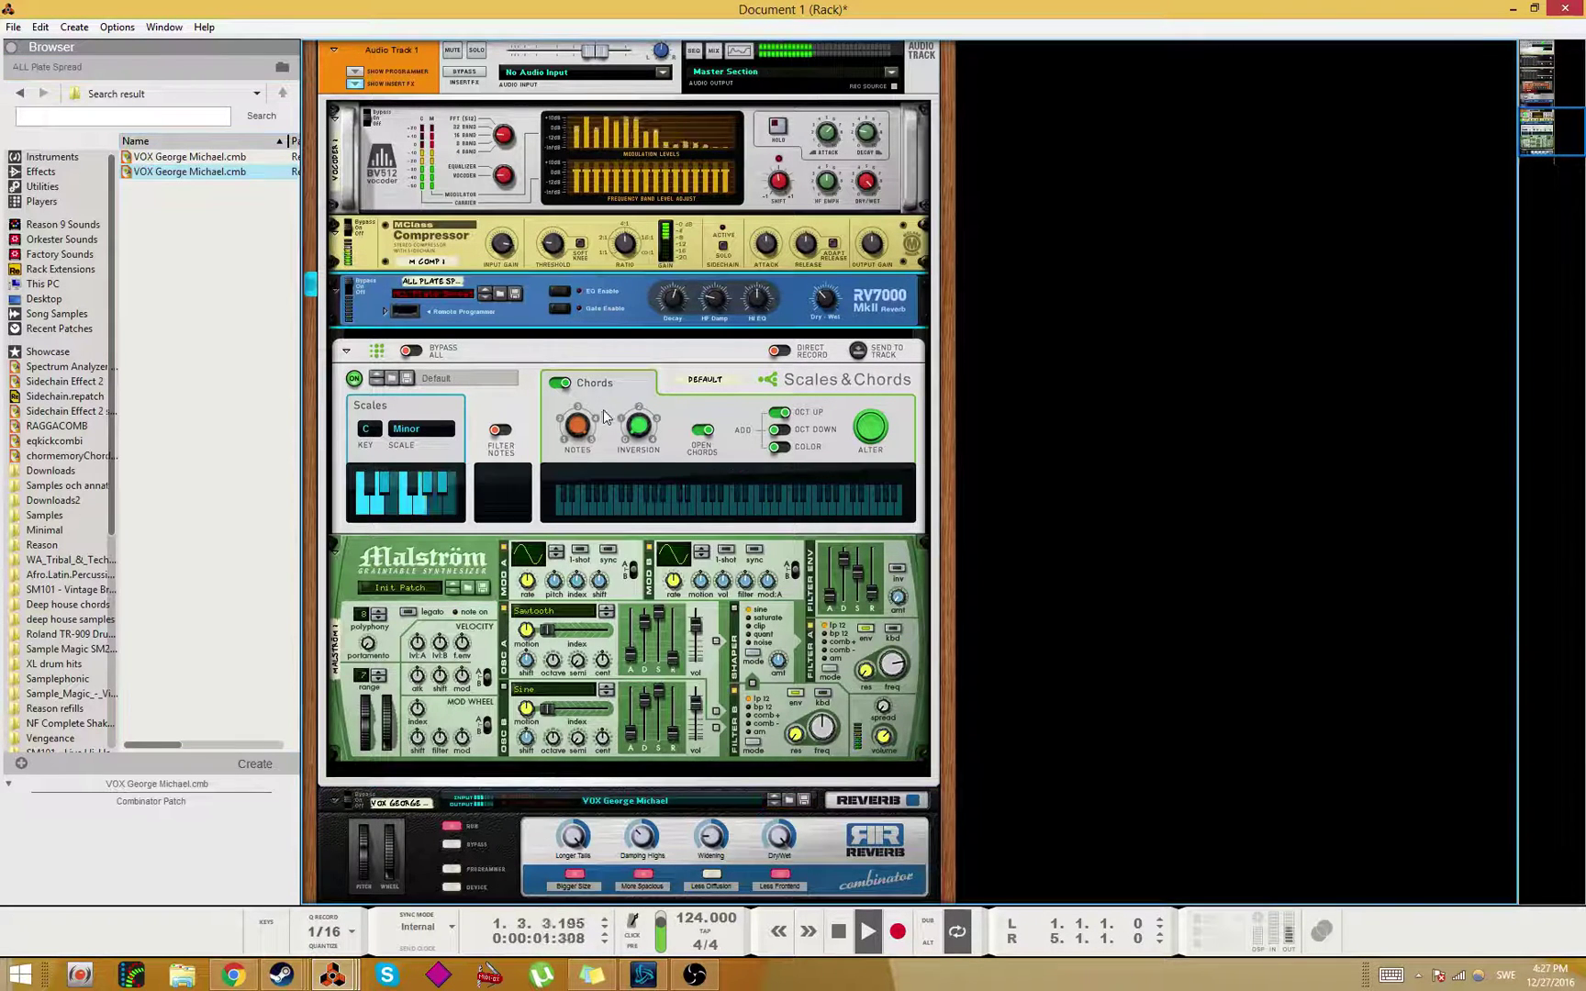
Step: Reroute the combinator's output and cable the plate reverb's audio input into the chain
{"action": "key", "text": "Tab"}
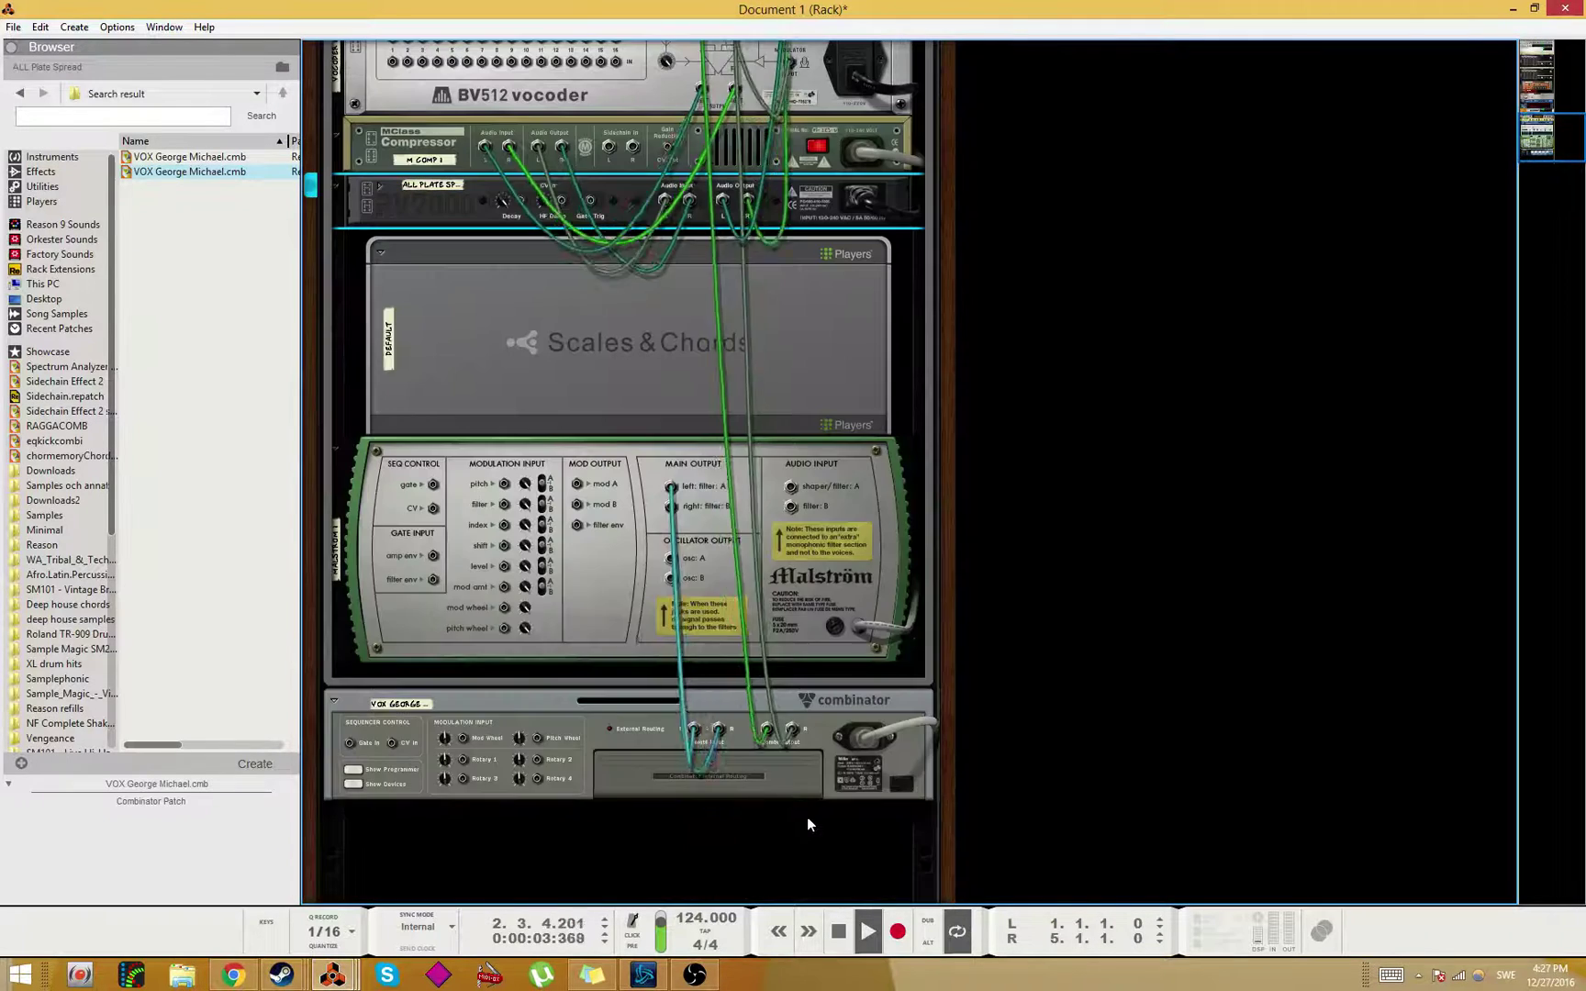
{"action": "left_click", "coordinate": [792, 699]}
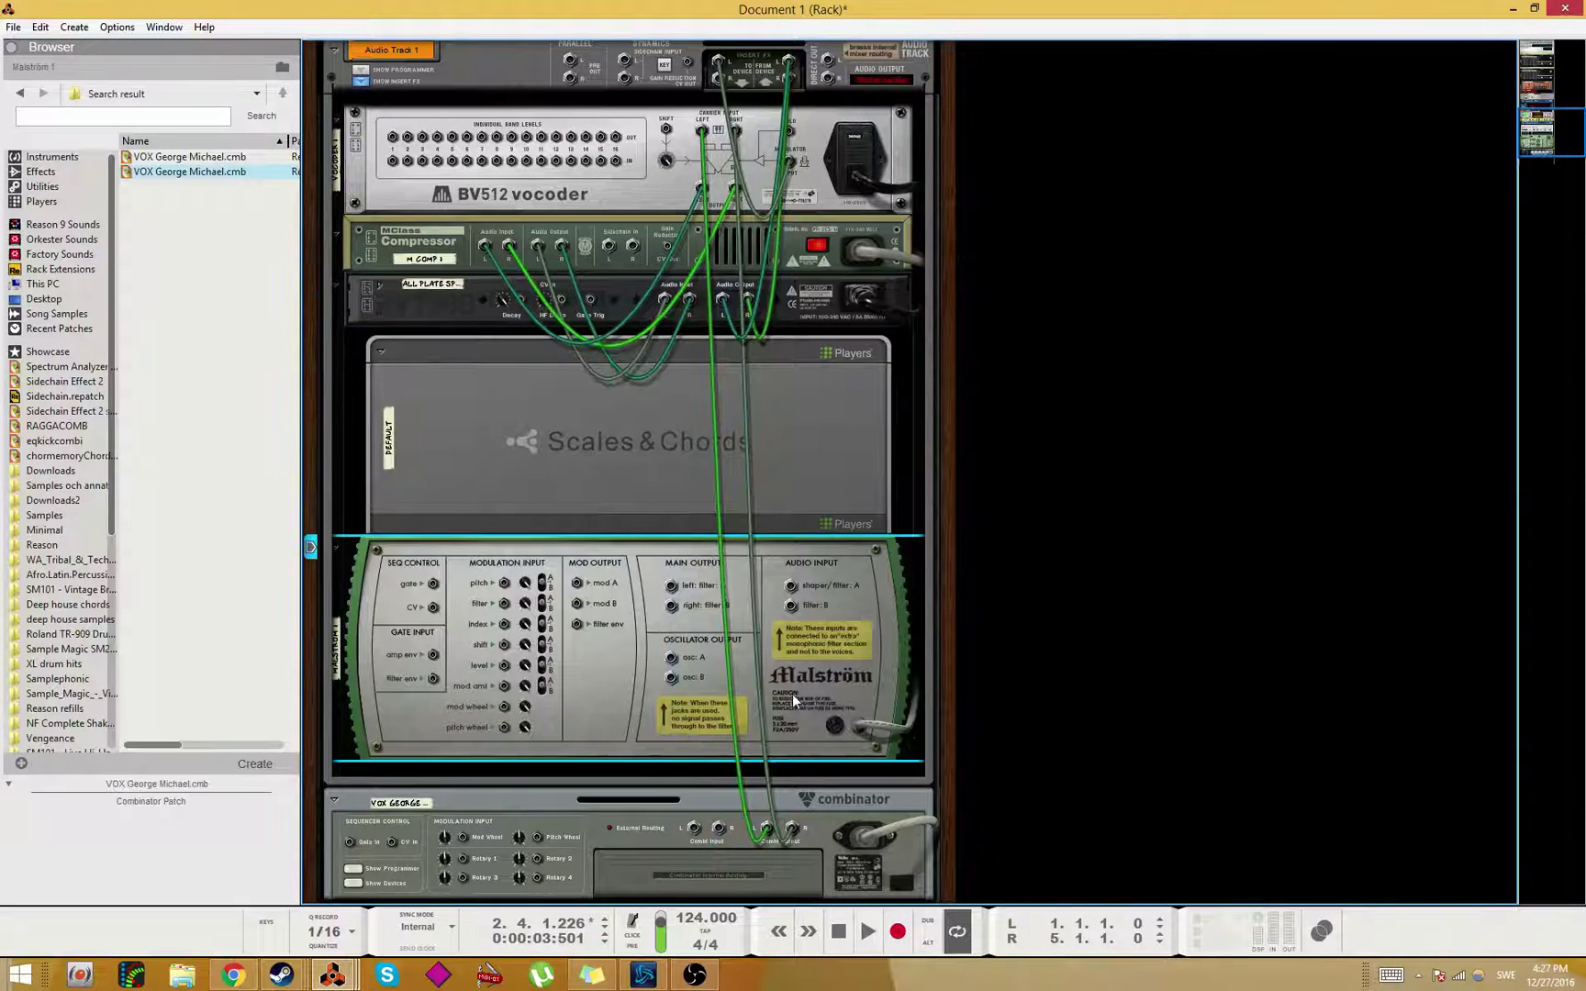
{"action": "left_click", "coordinate": [782, 829]}
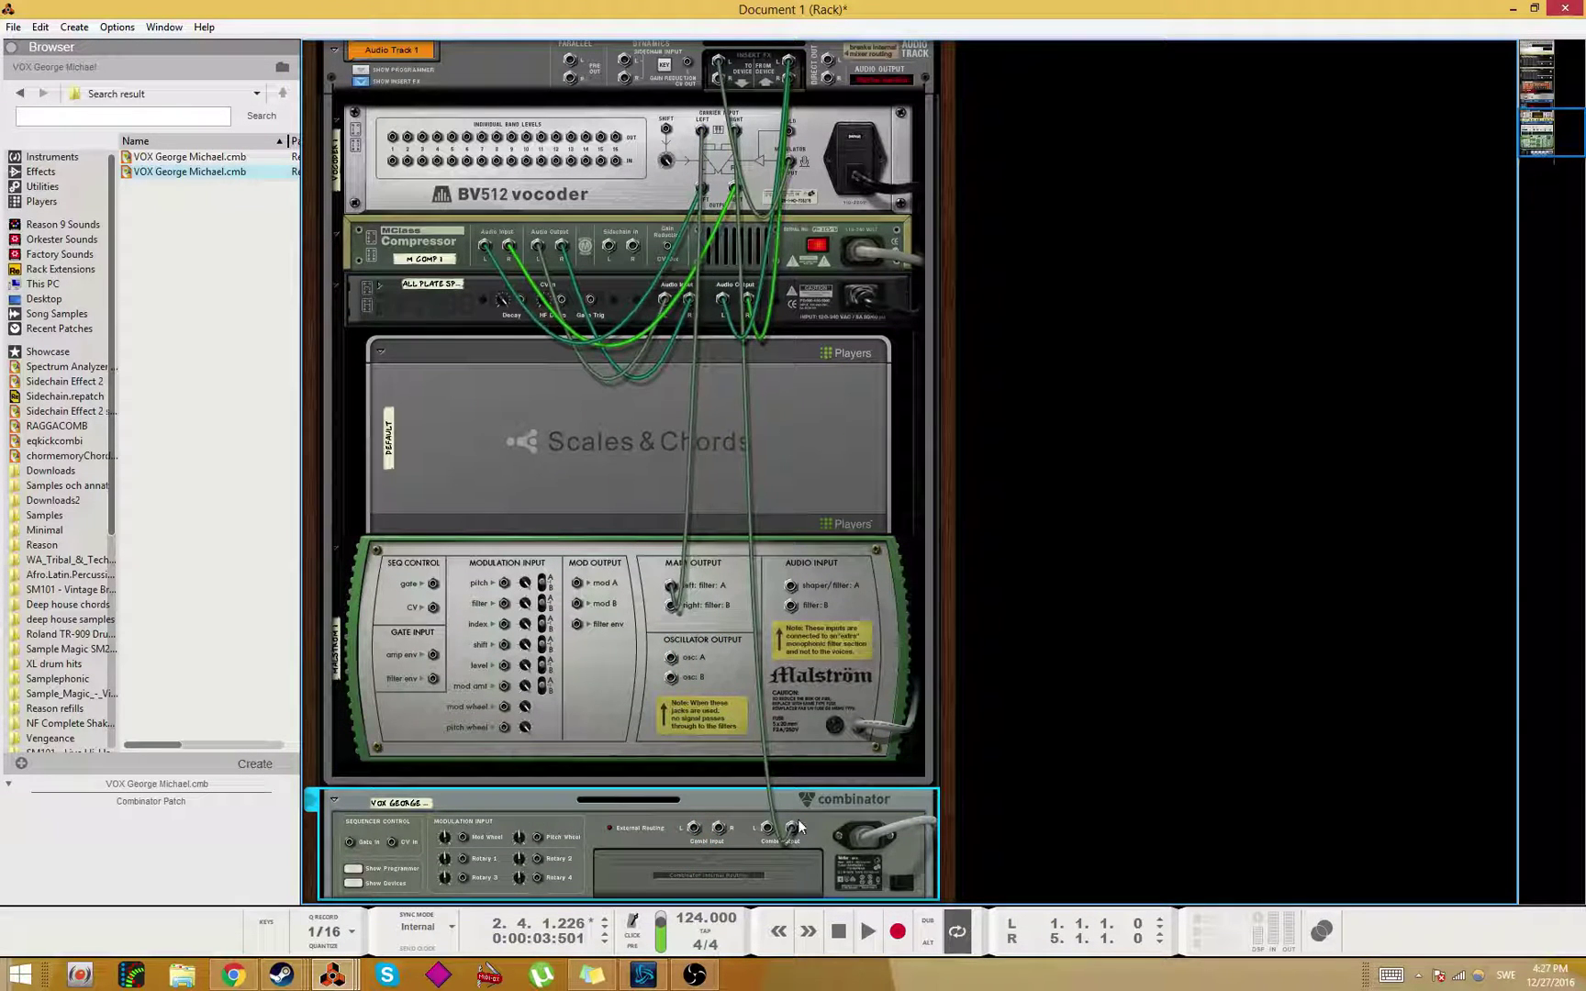
{"action": "left_click_drag", "start_coordinate": [798, 826], "coordinate": [725, 329]}
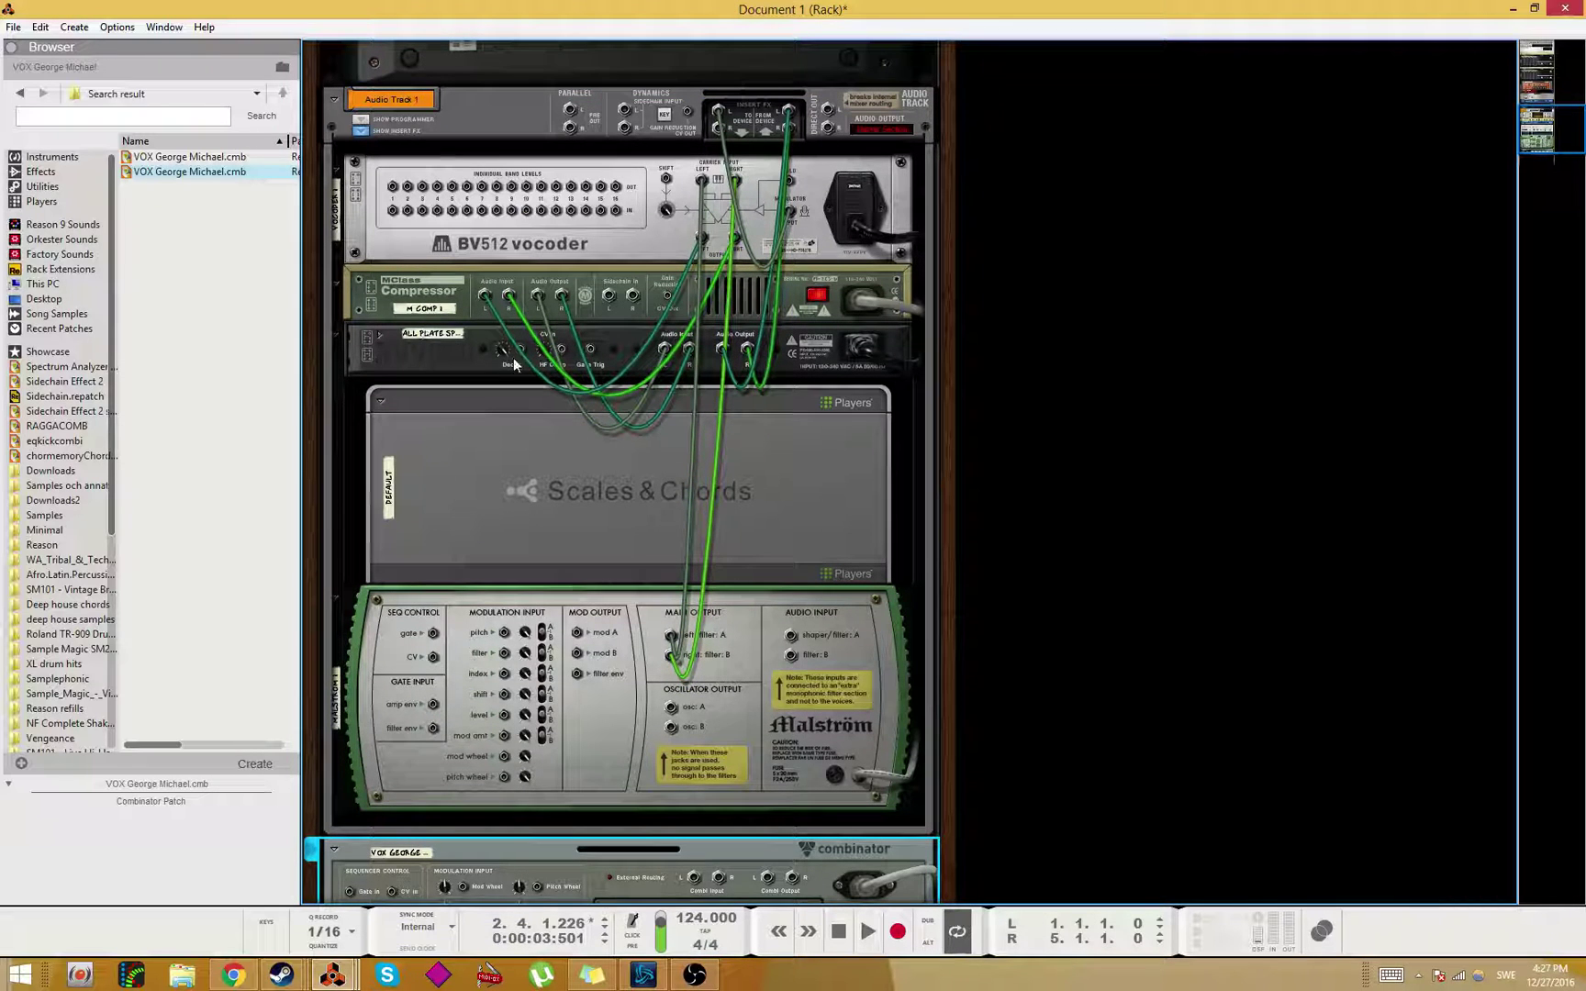
{"action": "left_click", "coordinate": [681, 360]}
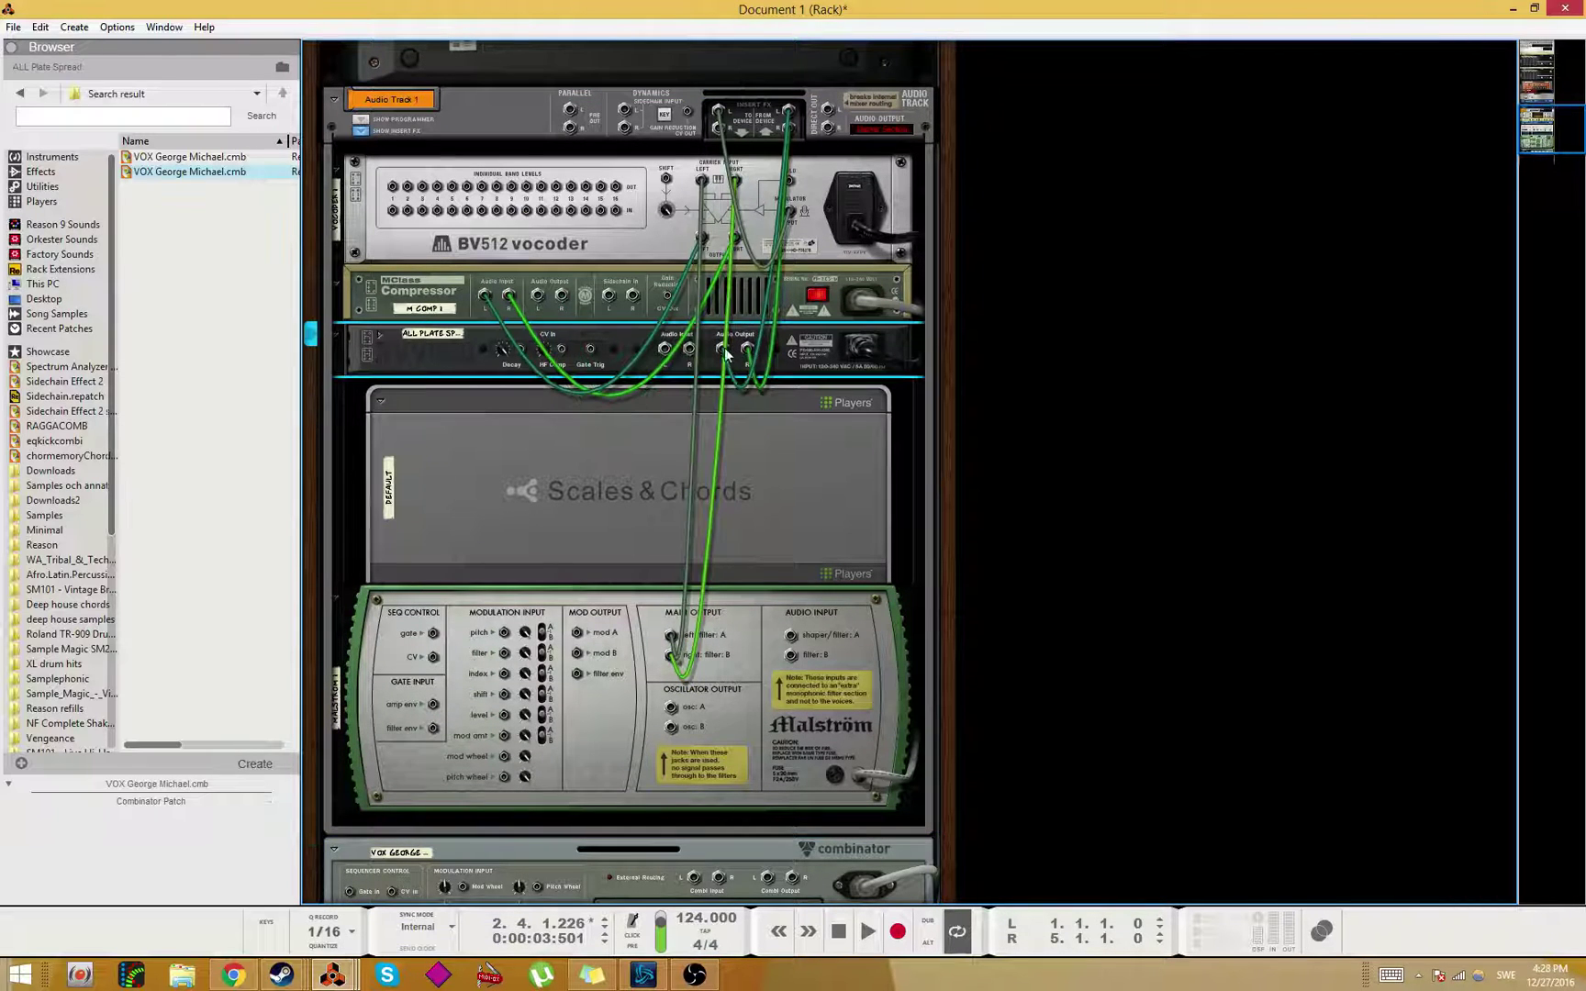
{"action": "left_click_drag", "start_coordinate": [670, 358], "coordinate": [695, 673]}
Step: Connect the remaining cable to the Insert FX and return the rack to its front panels
{"action": "scroll", "coordinate": [753, 312], "scroll_direction": "up", "scroll_amount": 3}
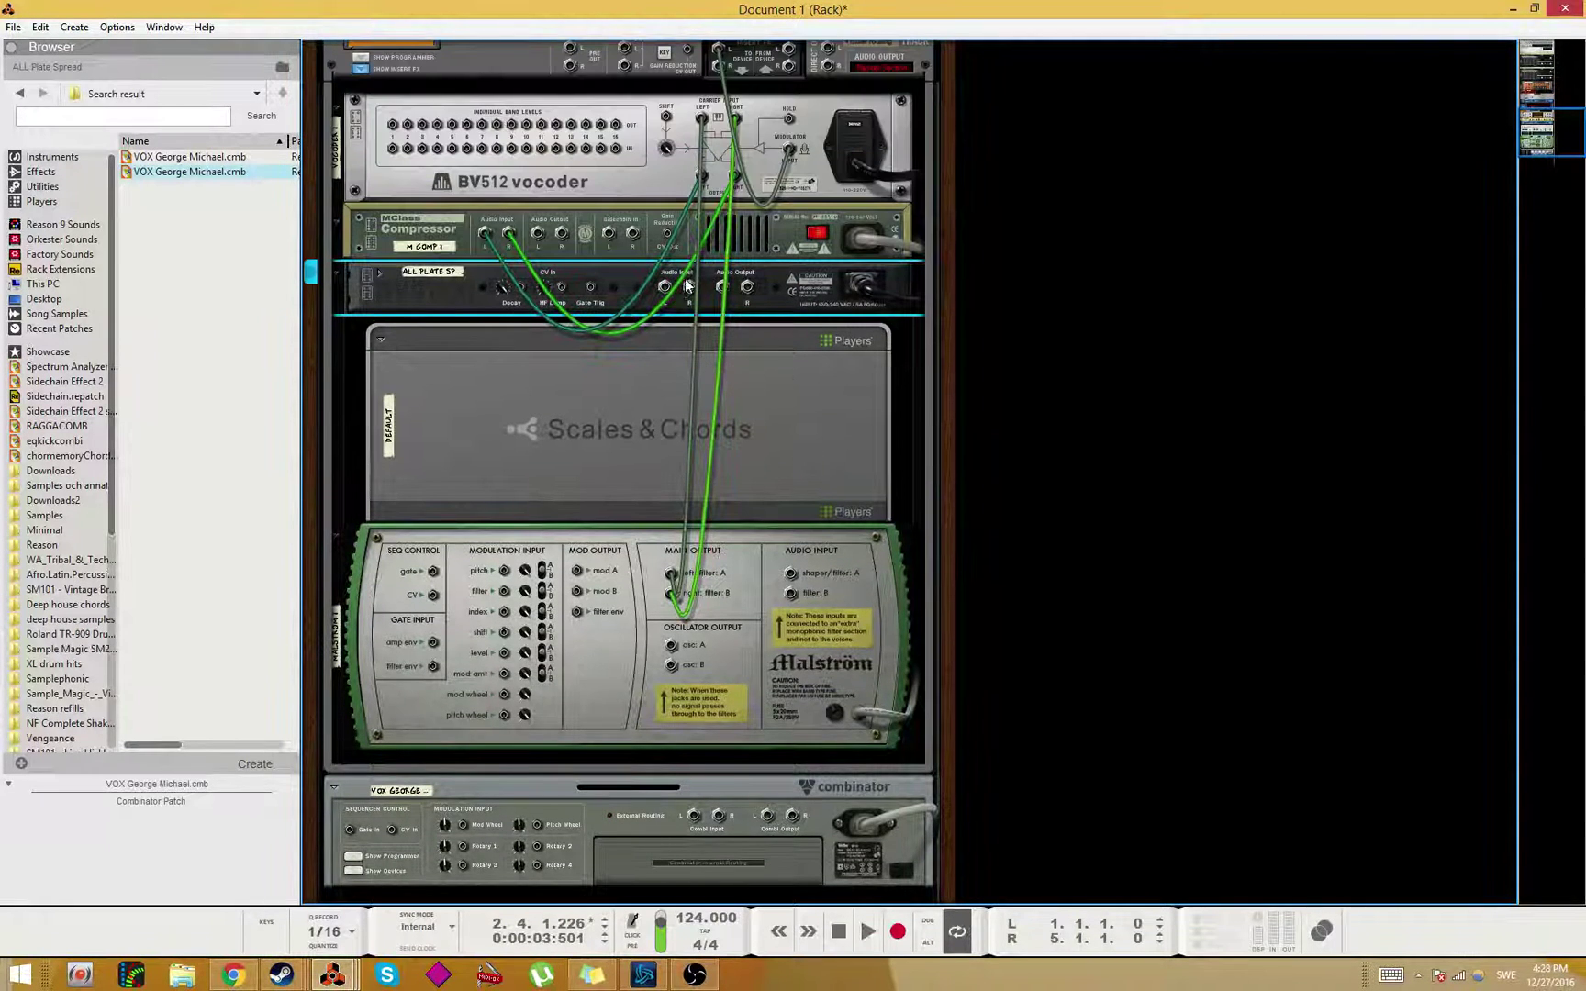
{"action": "left_click_drag", "start_coordinate": [543, 241], "coordinate": [794, 404]}
{"action": "key", "text": "Tab"}
{"action": "scroll", "coordinate": [825, 517], "scroll_direction": "down", "scroll_amount": 5}
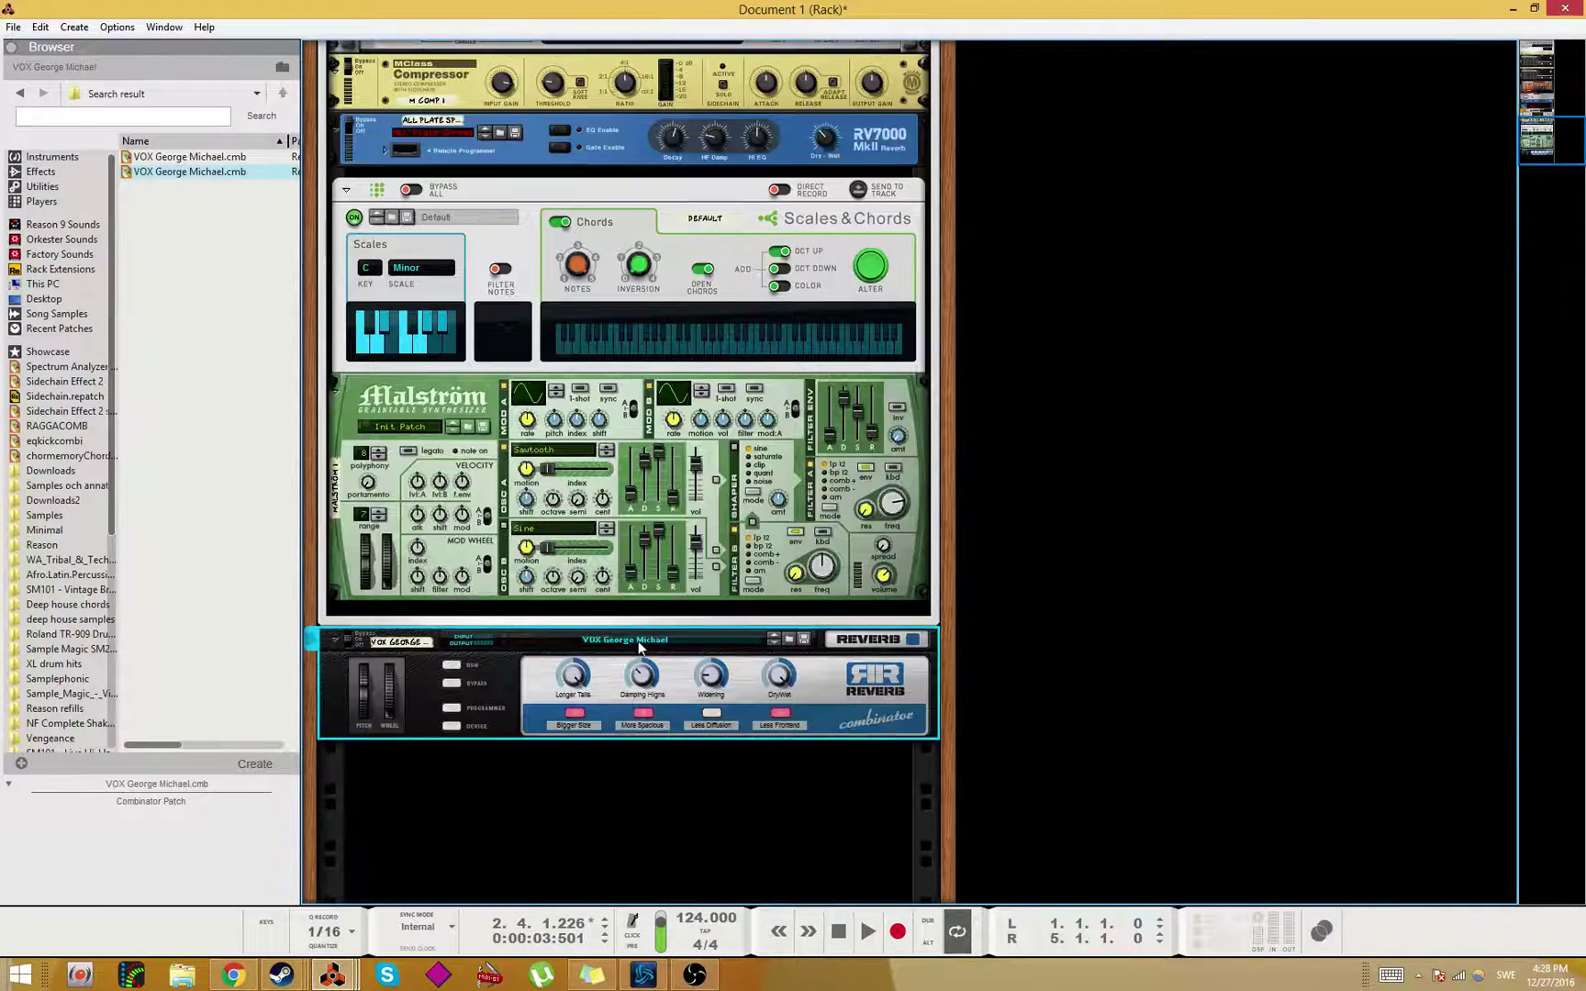
Step: Play the rig, toggle Less Frontend off and back on, then enable More Spacious
{"action": "key", "text": "space"}
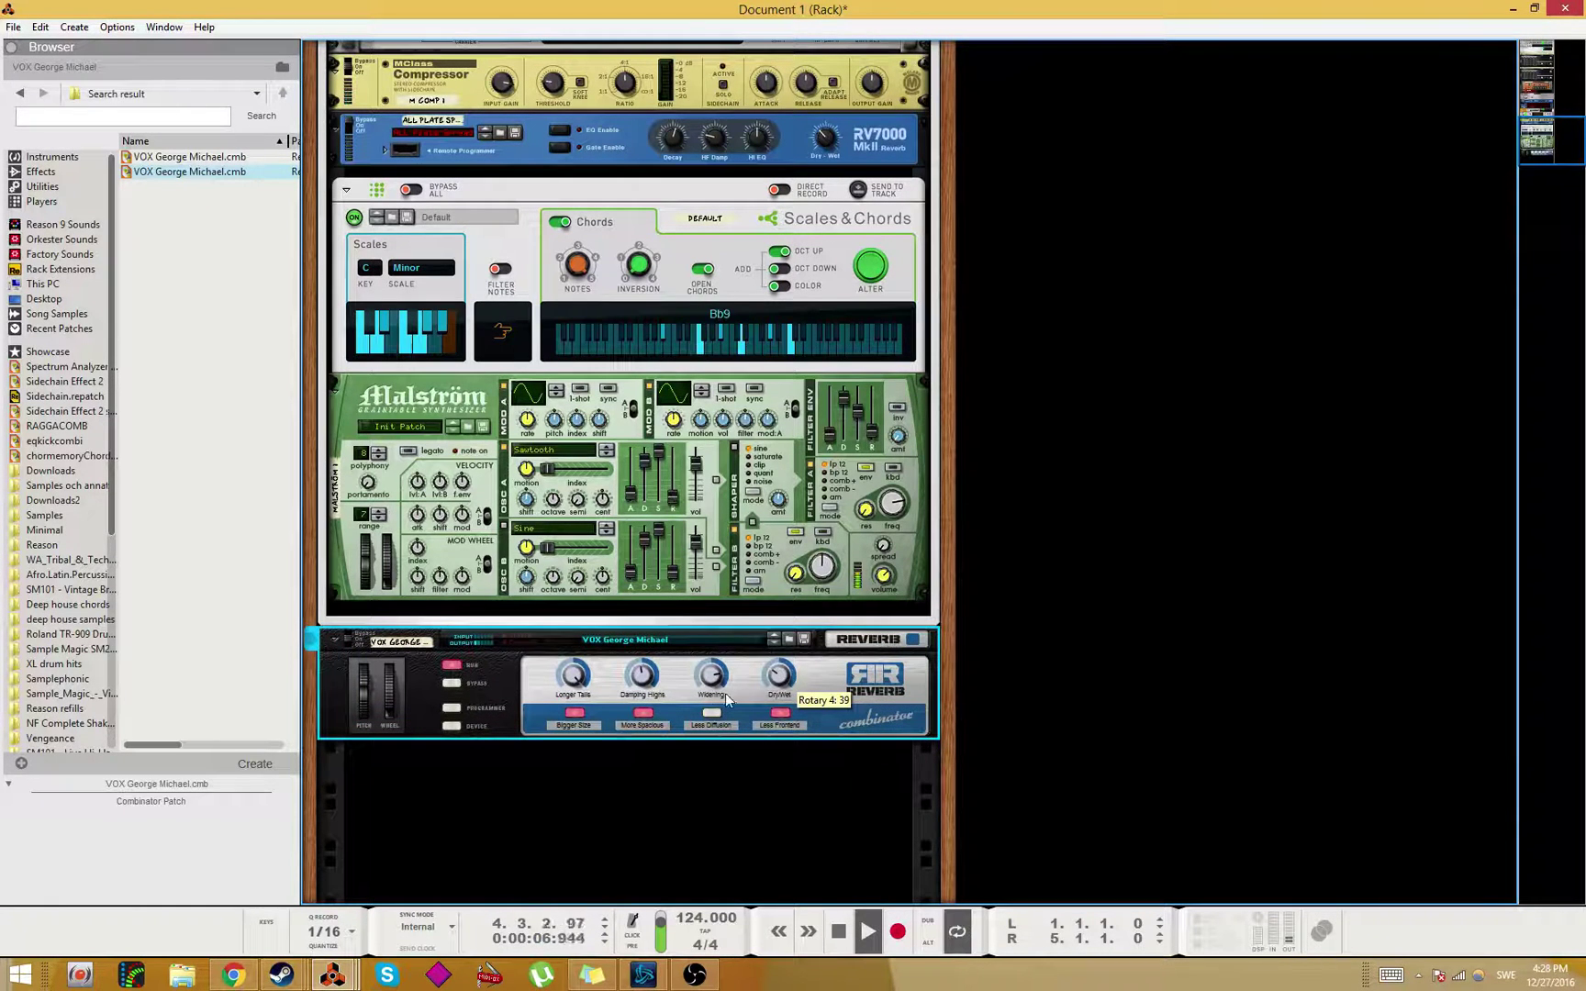
{"action": "left_click", "coordinate": [781, 714]}
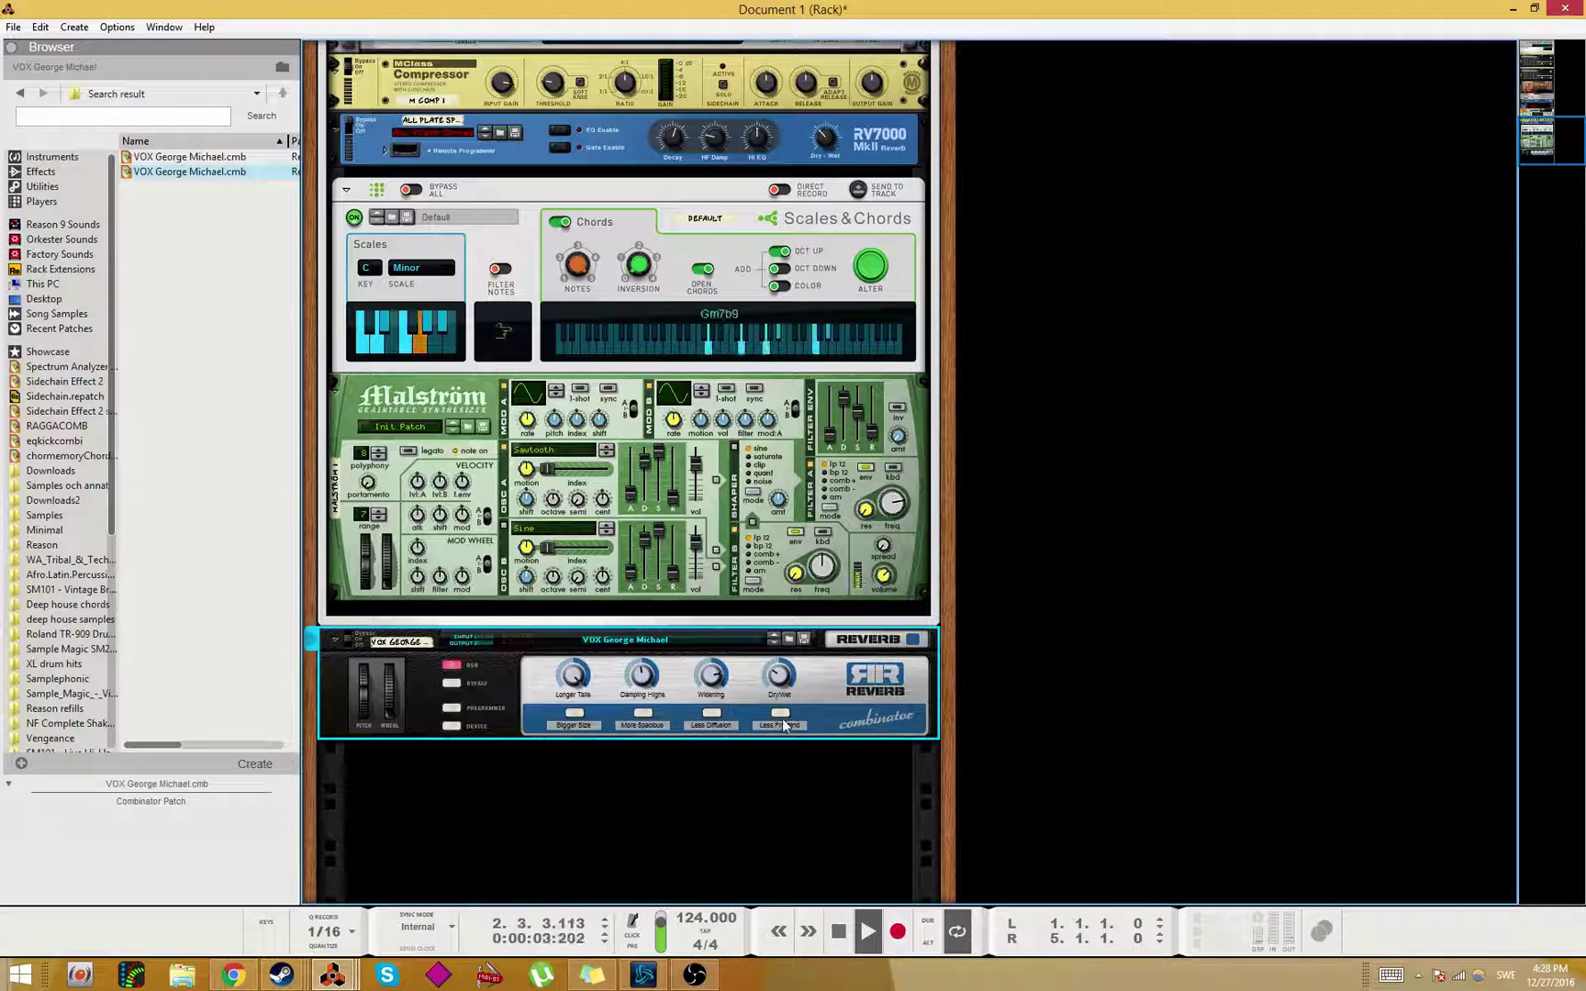
{"action": "left_click", "coordinate": [780, 713]}
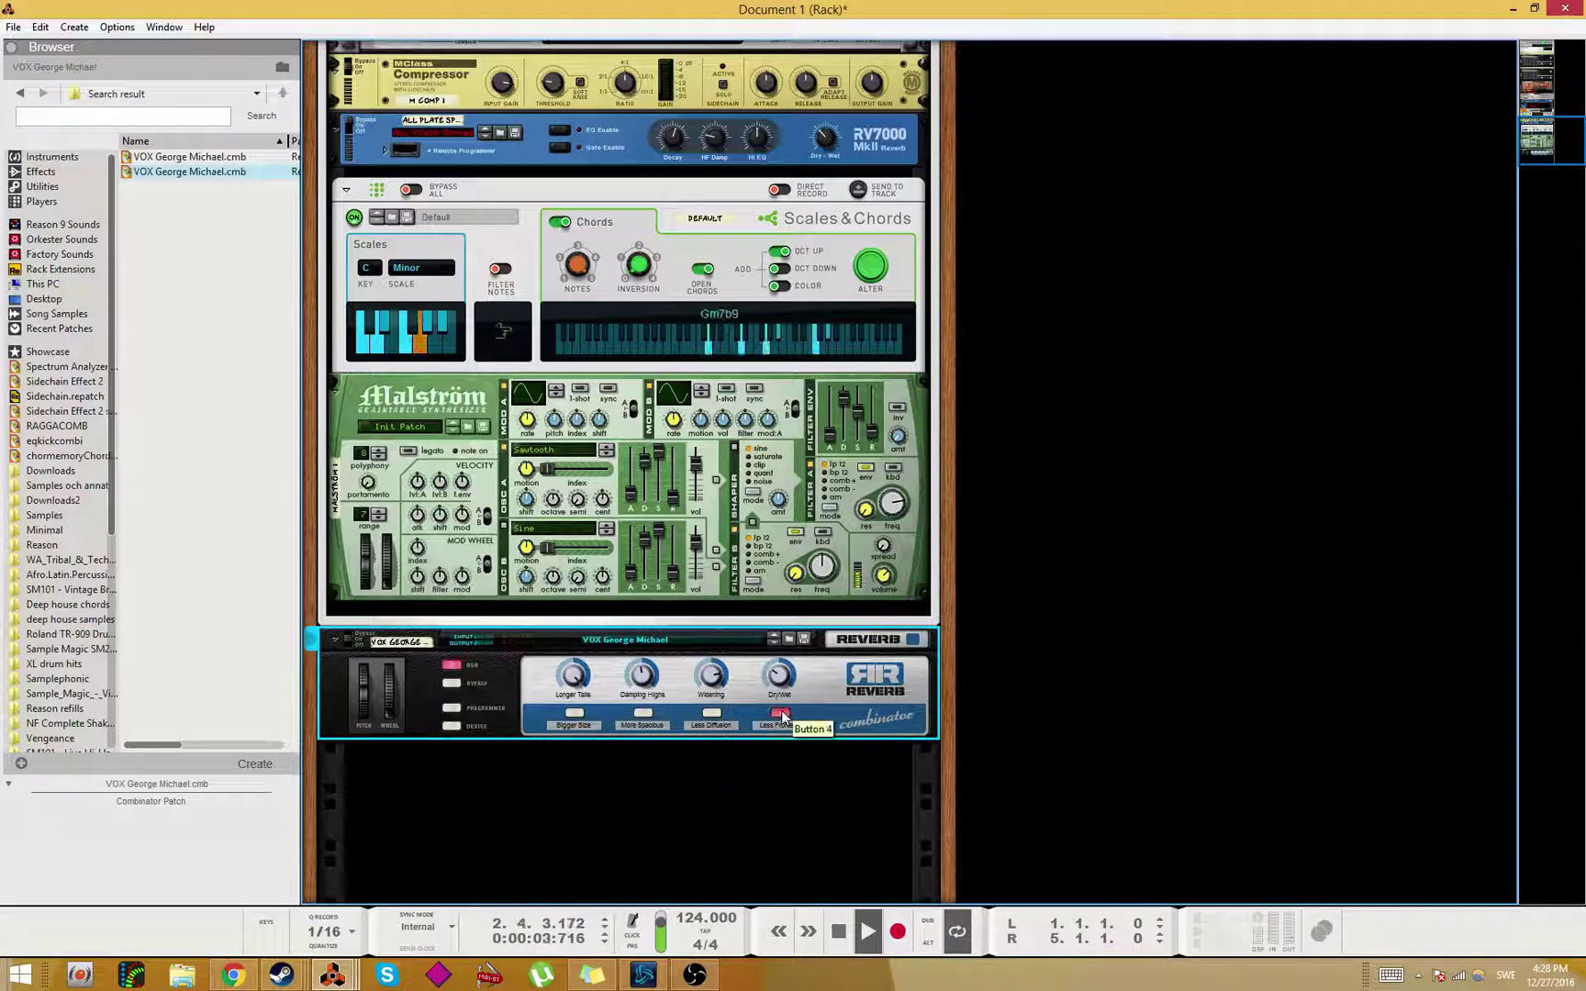
{"action": "left_click", "coordinate": [640, 715]}
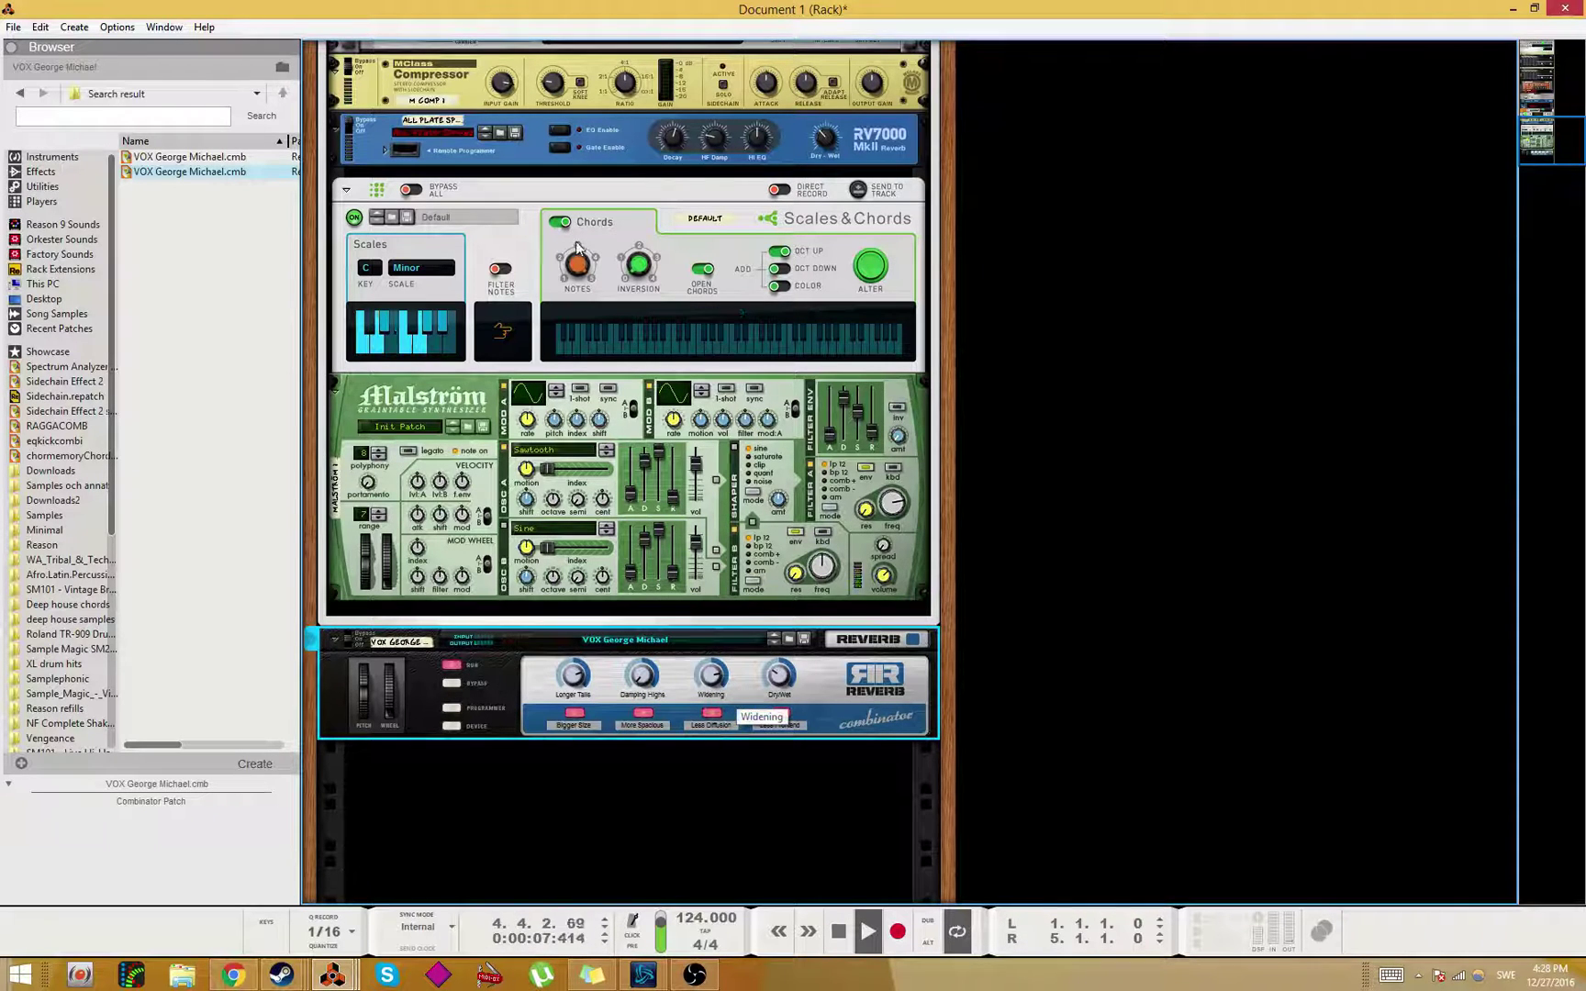
Step: Insert a Dual Arpeggio from Players below Scales & Chords and reset it to Init Patch
{"action": "left_click", "coordinate": [57, 189]}
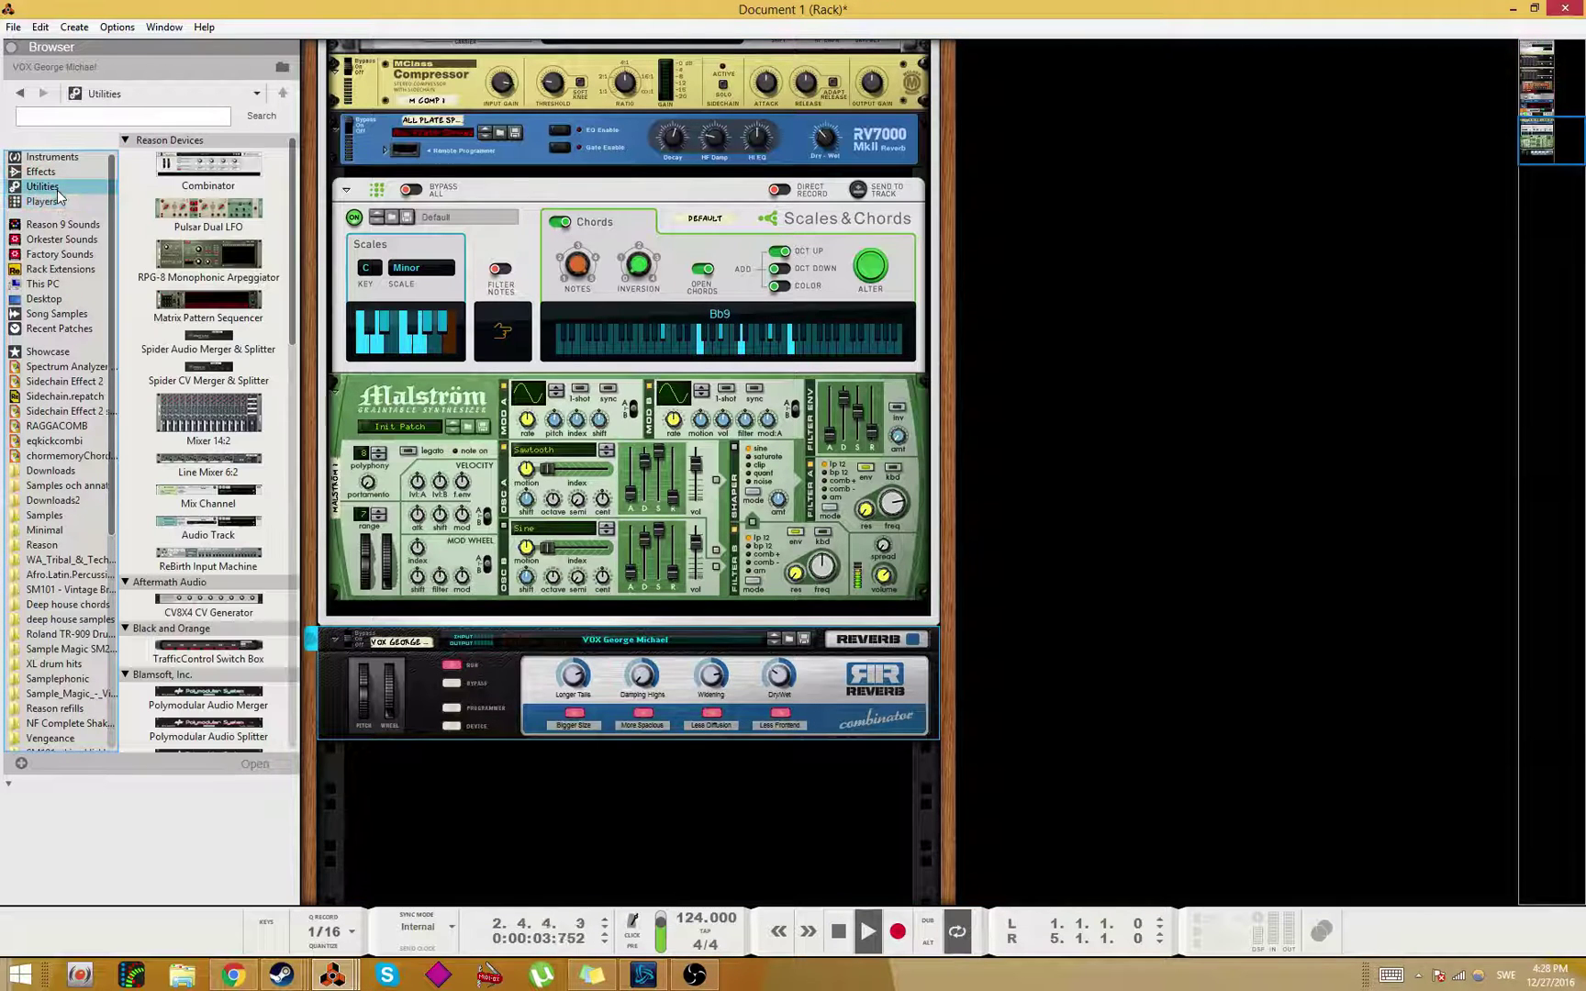
{"action": "left_click", "coordinate": [41, 201]}
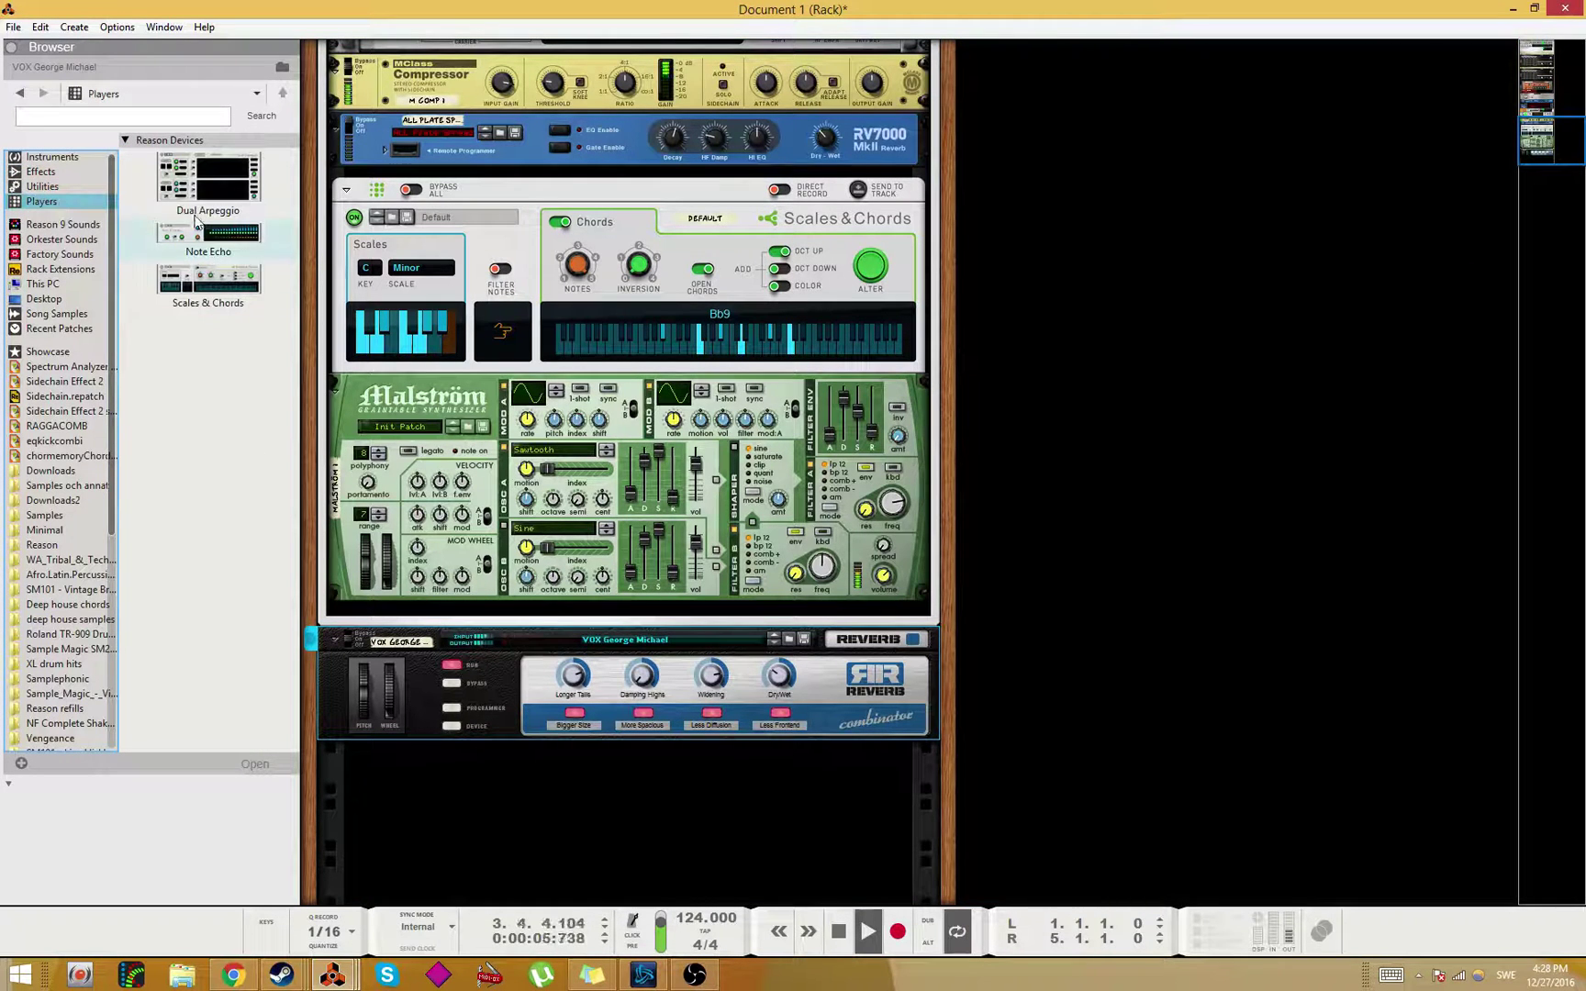
{"action": "left_click_drag", "start_coordinate": [208, 179], "coordinate": [569, 386]}
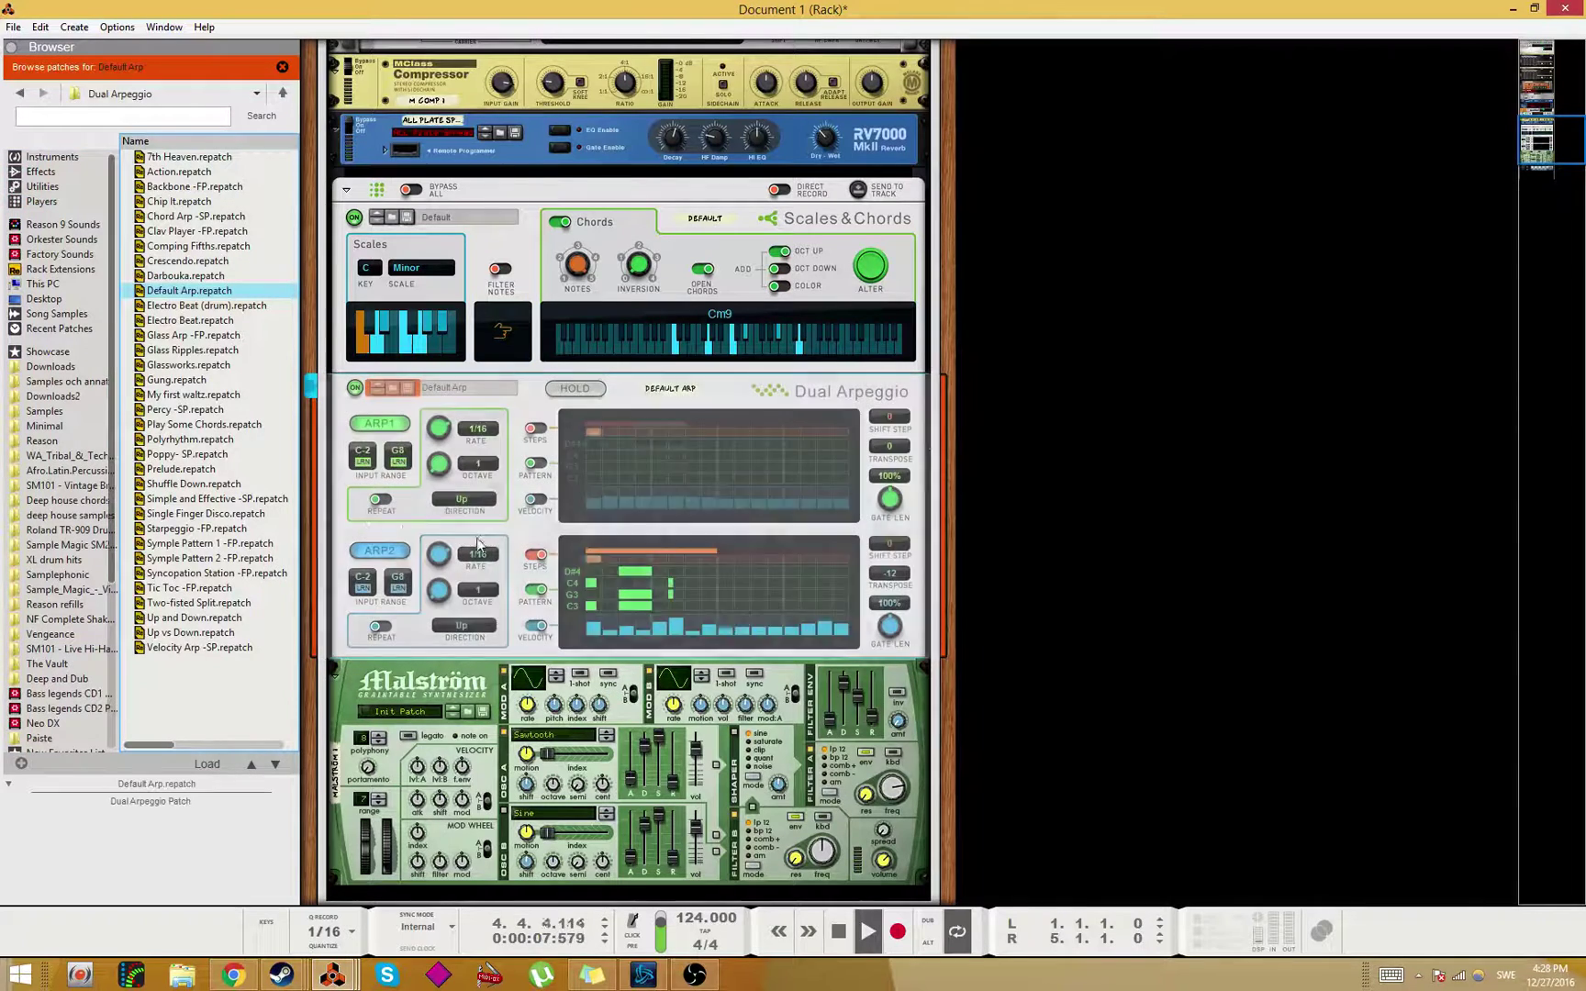
{"action": "right_click", "coordinate": [340, 415]}
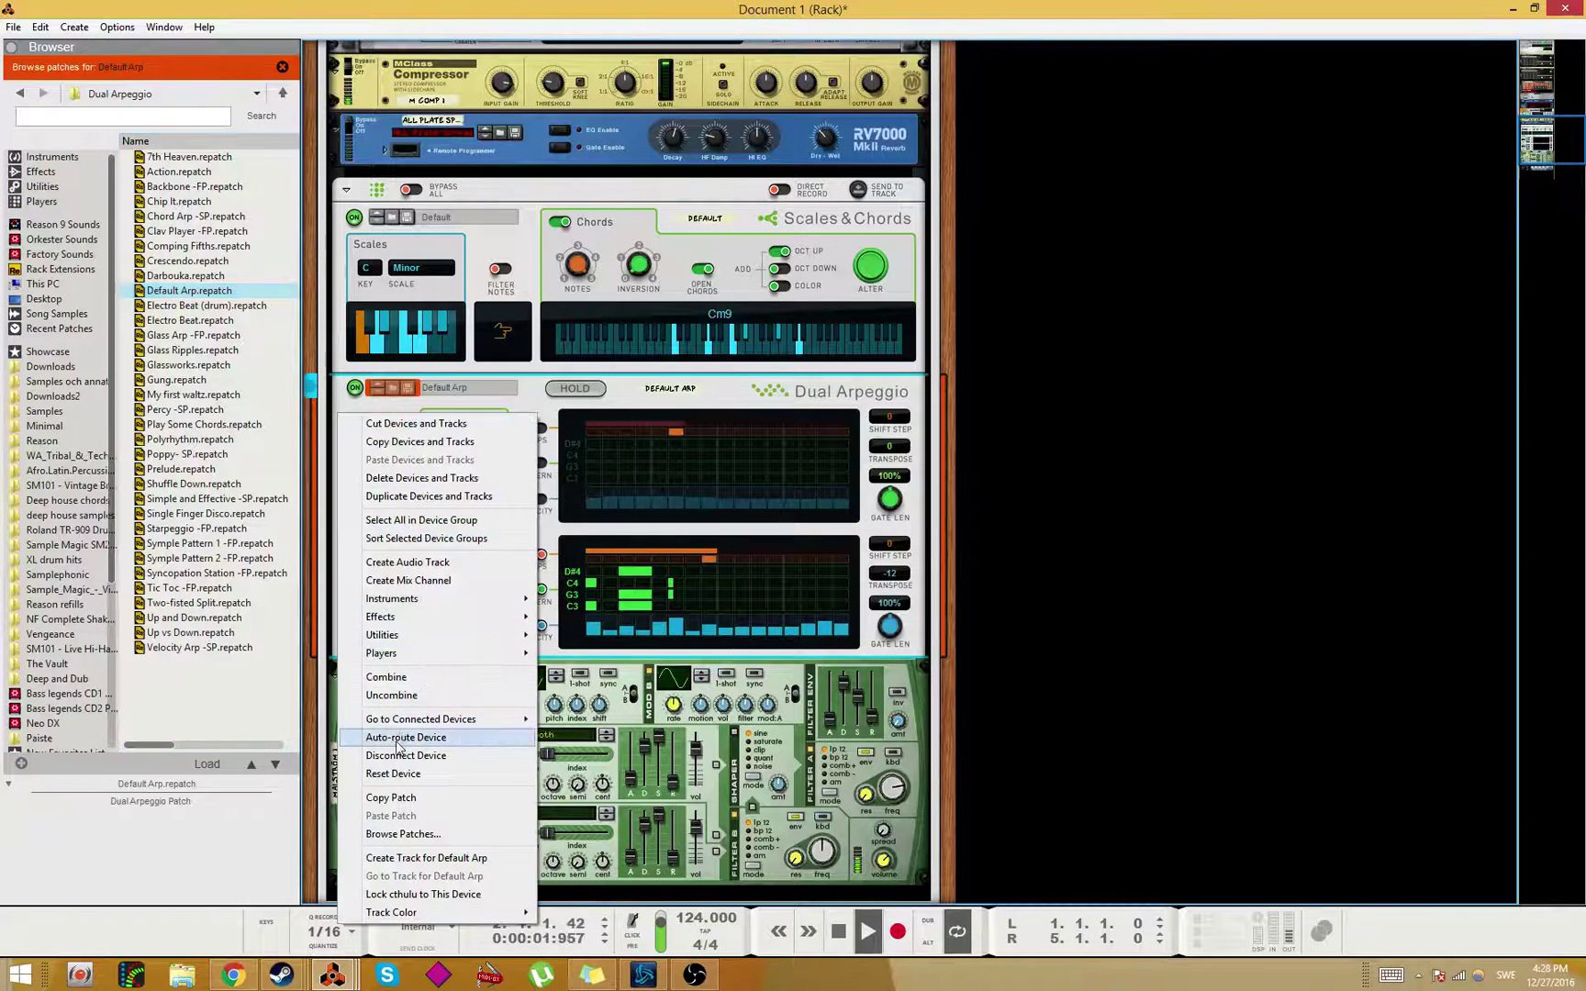
{"action": "left_click", "coordinate": [395, 774]}
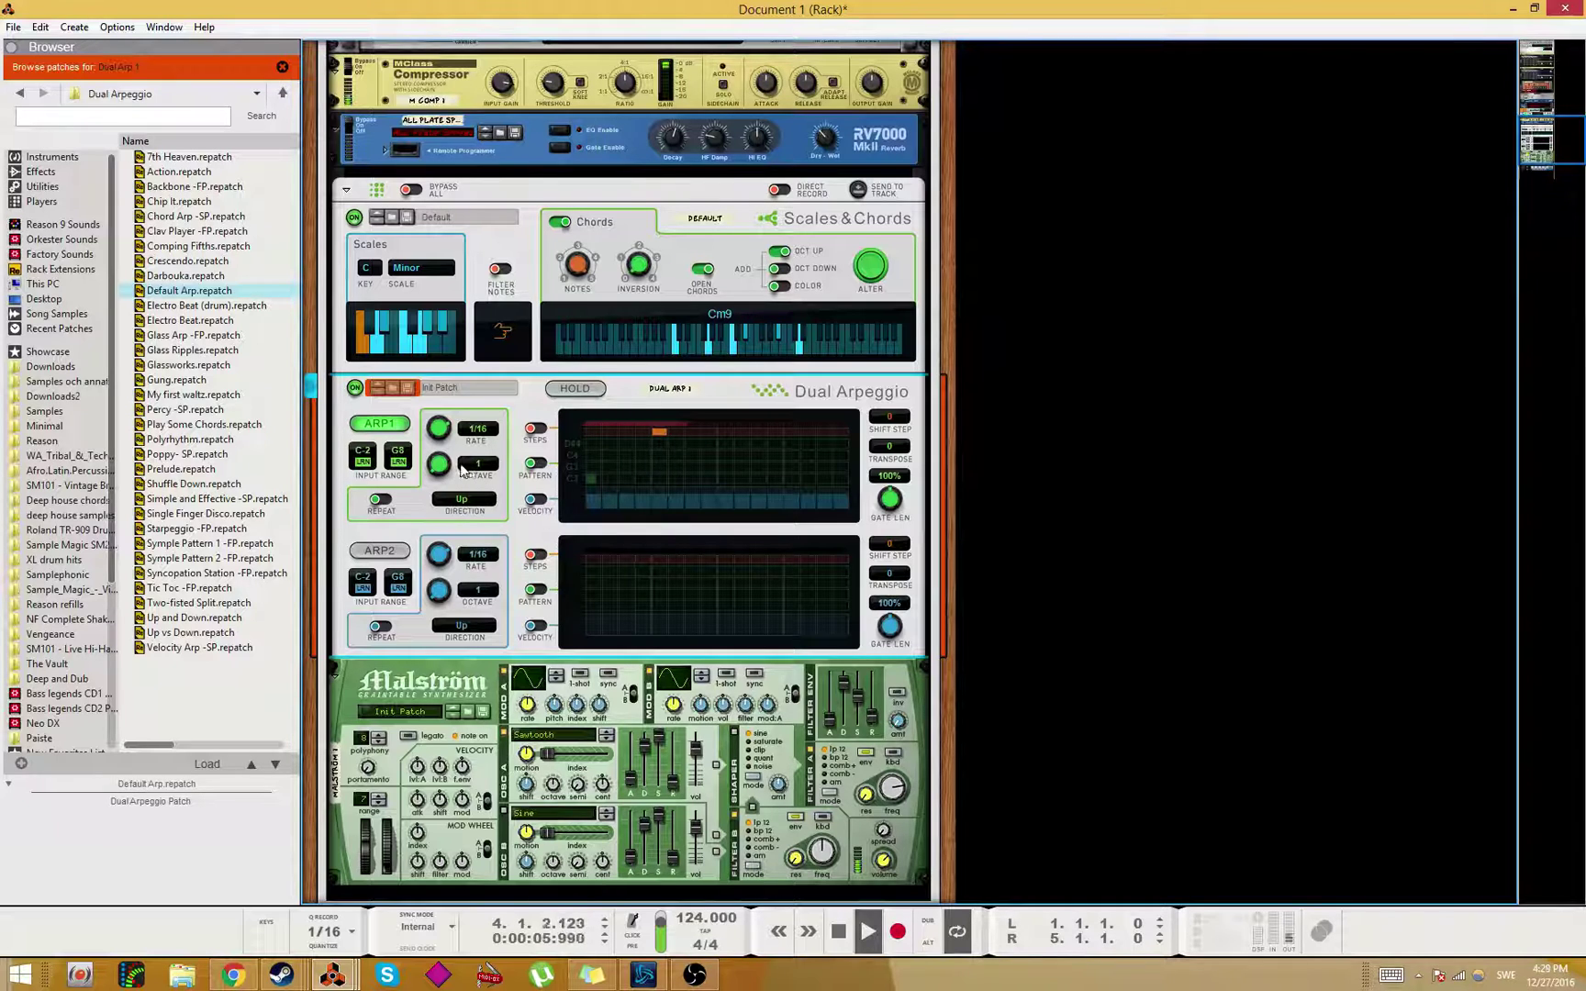
Step: Raise ARP1's octave range to 2 and lengthen its gate to 400%
{"action": "scroll", "coordinate": [748, 407], "scroll_direction": "up", "scroll_amount": 2}
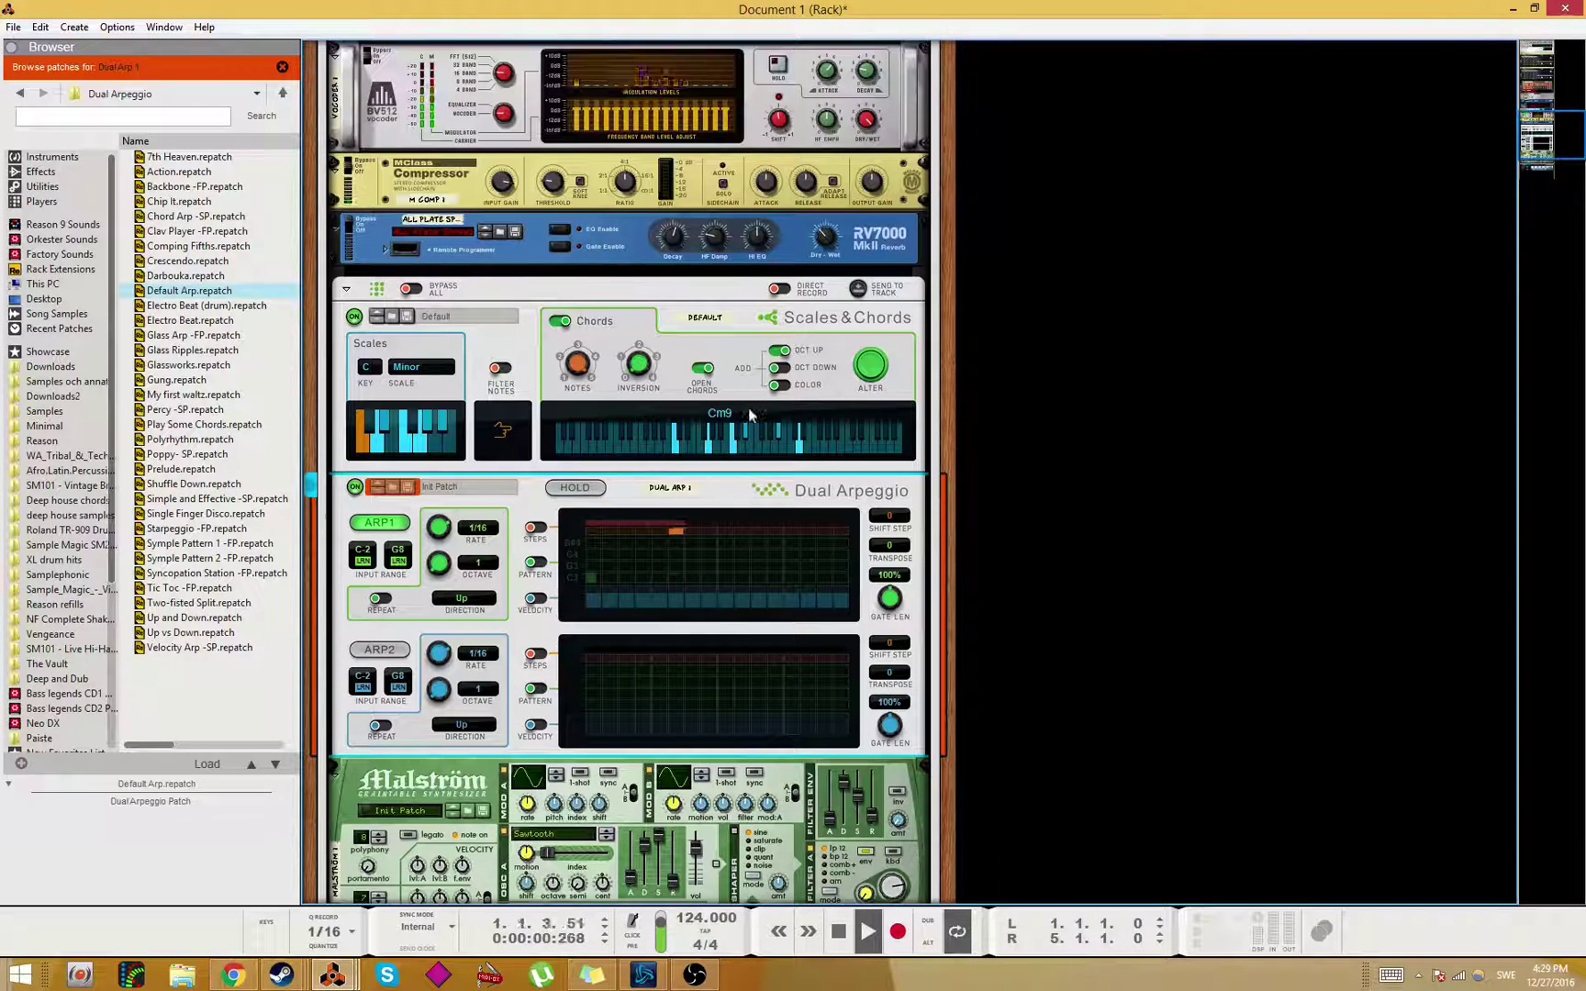
{"action": "scroll", "coordinate": [596, 449], "scroll_direction": "down", "scroll_amount": 1}
{"action": "scroll", "coordinate": [652, 284], "scroll_direction": "up", "scroll_amount": 2}
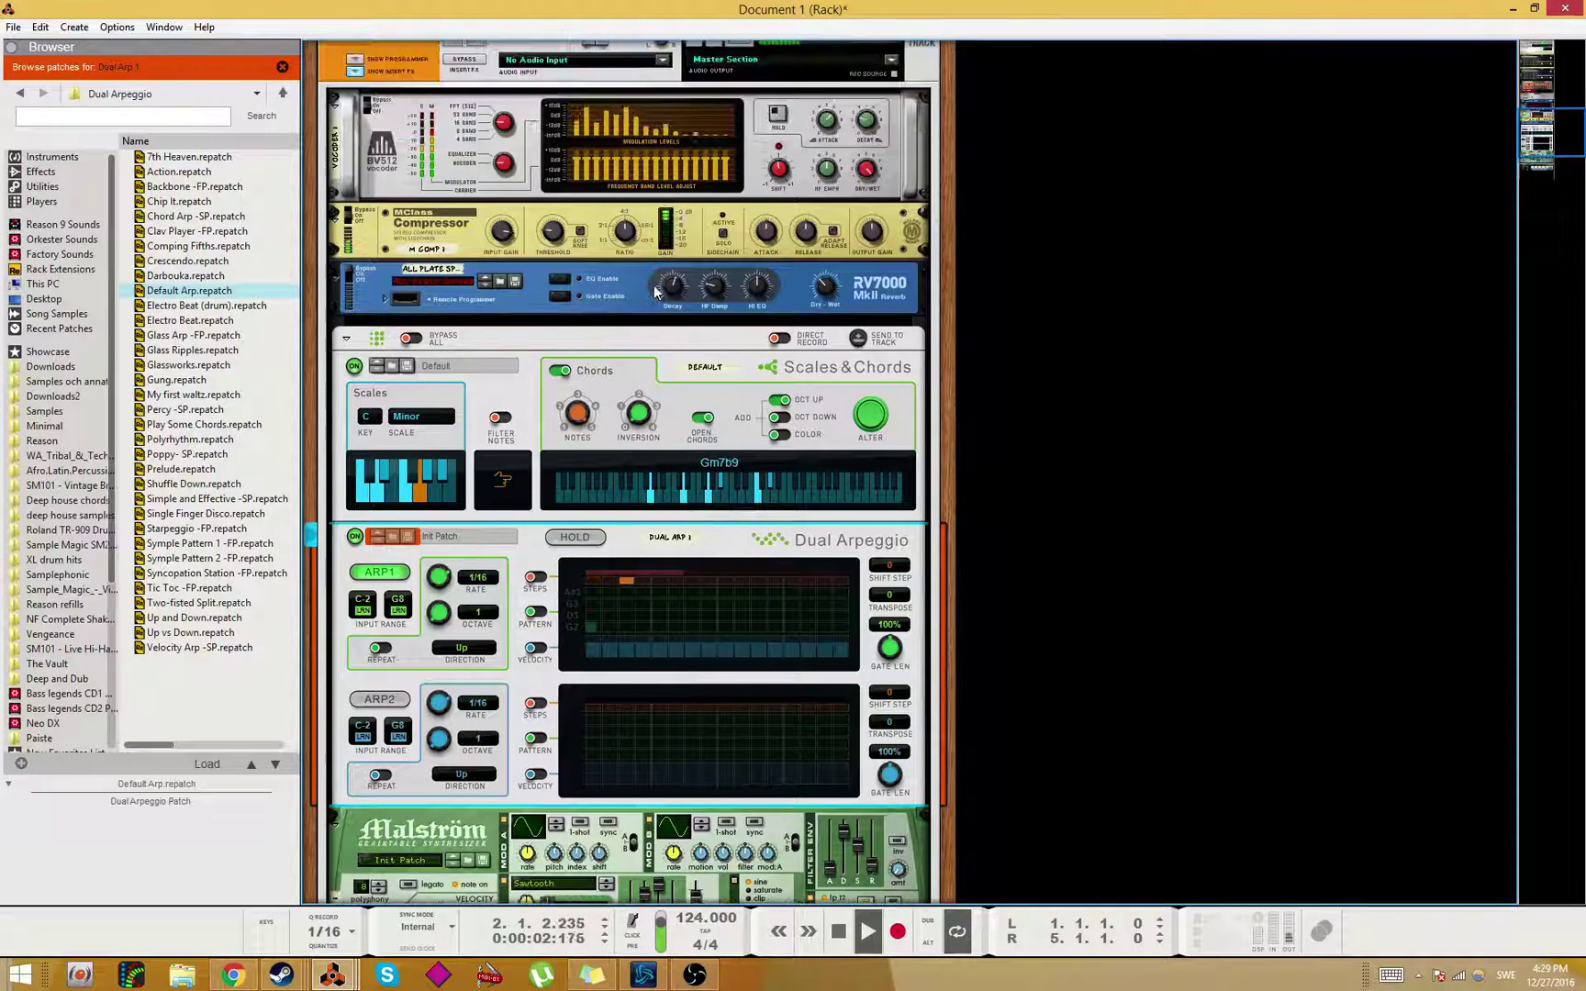
{"action": "scroll", "coordinate": [637, 413], "scroll_direction": "down", "scroll_amount": 3}
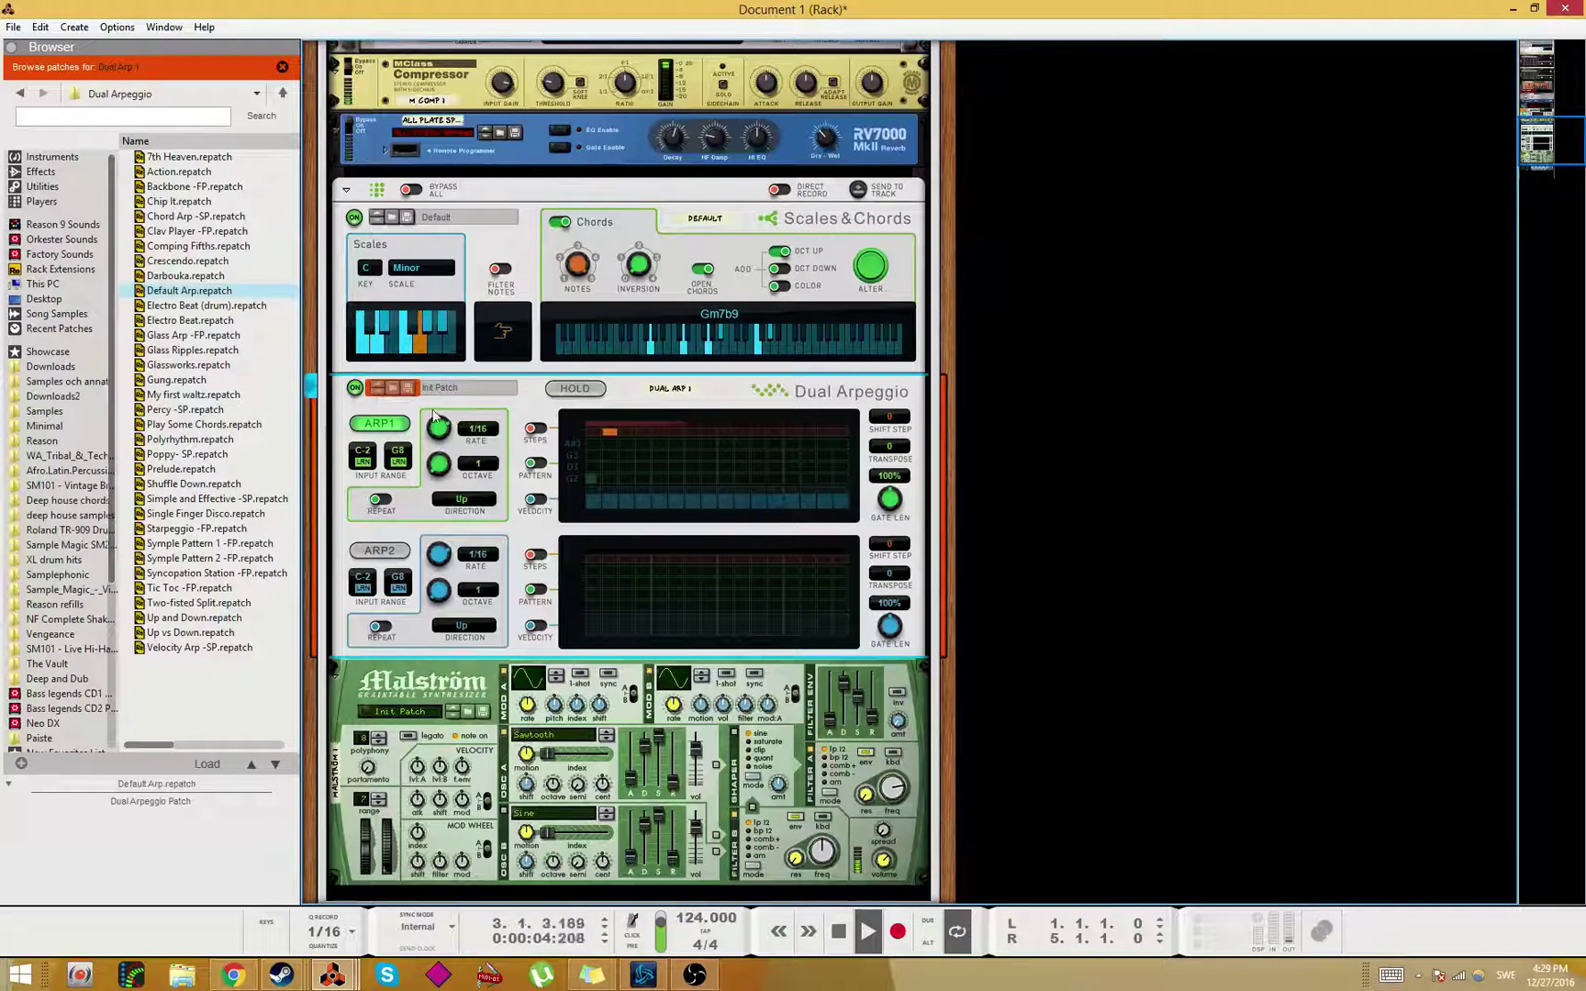
{"action": "scroll", "coordinate": [562, 438], "scroll_direction": "down", "scroll_amount": 3}
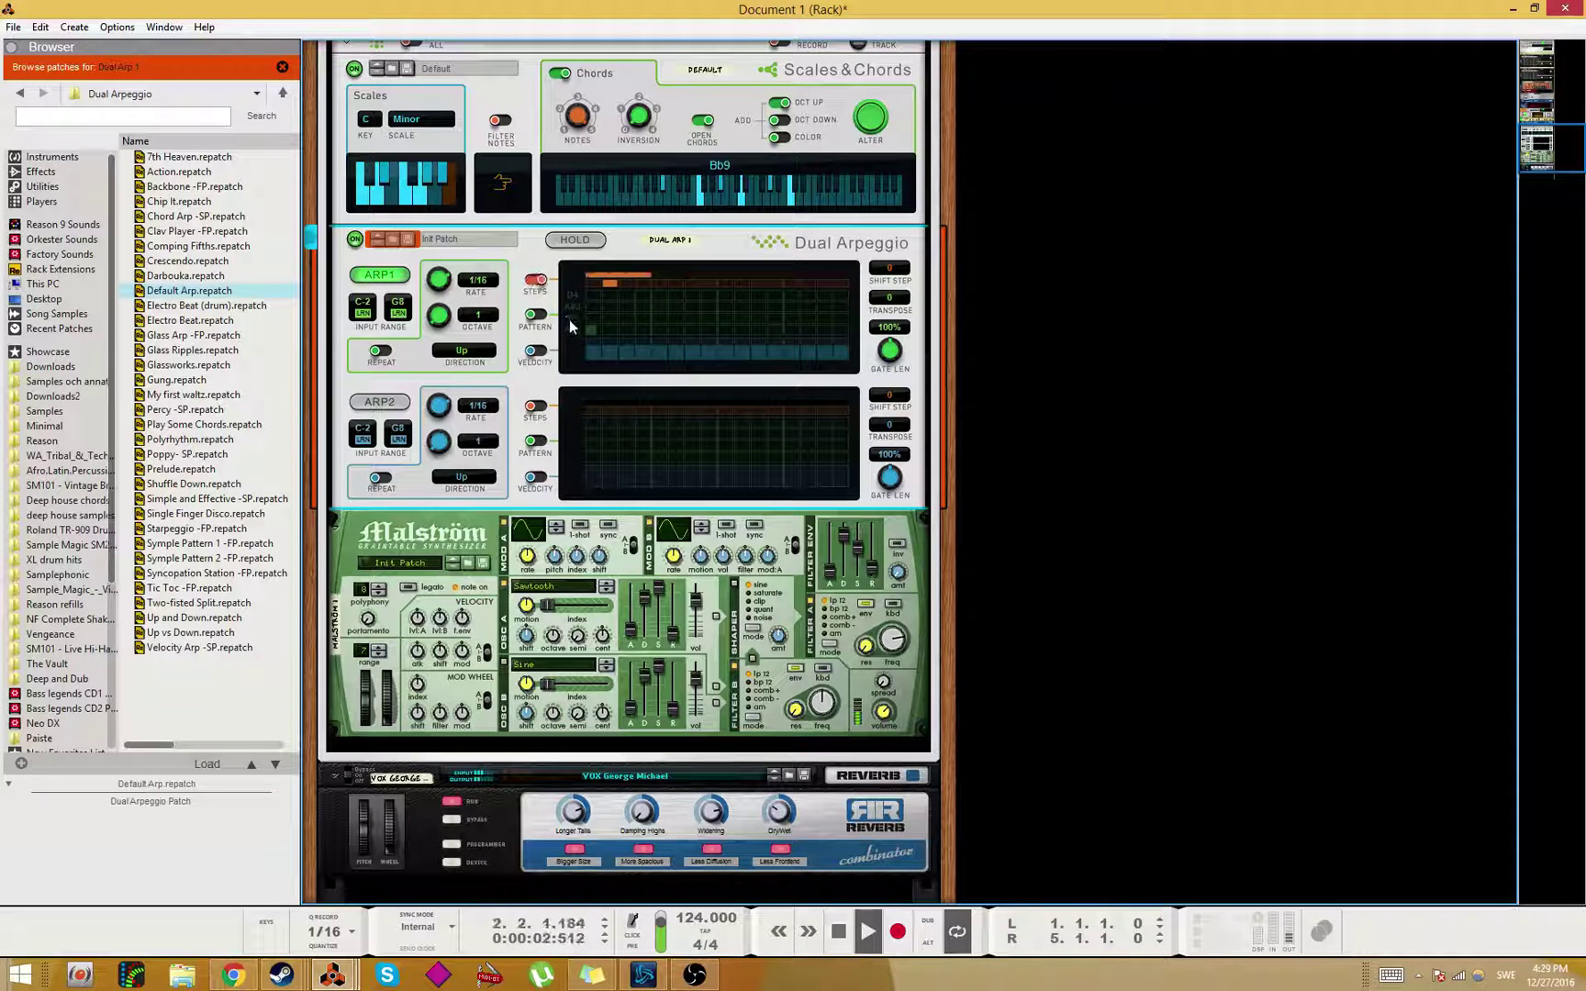
{"action": "mouse_move", "coordinate": [440, 316]}
{"action": "left_mouse_down"}
{"action": "mouse_move", "coordinate": [442, 303]}
{"action": "mouse_move", "coordinate": [460, 341]}
{"action": "left_mouse_up"}
{"action": "scroll", "coordinate": [1038, 483], "scroll_direction": "up", "scroll_amount": 3}
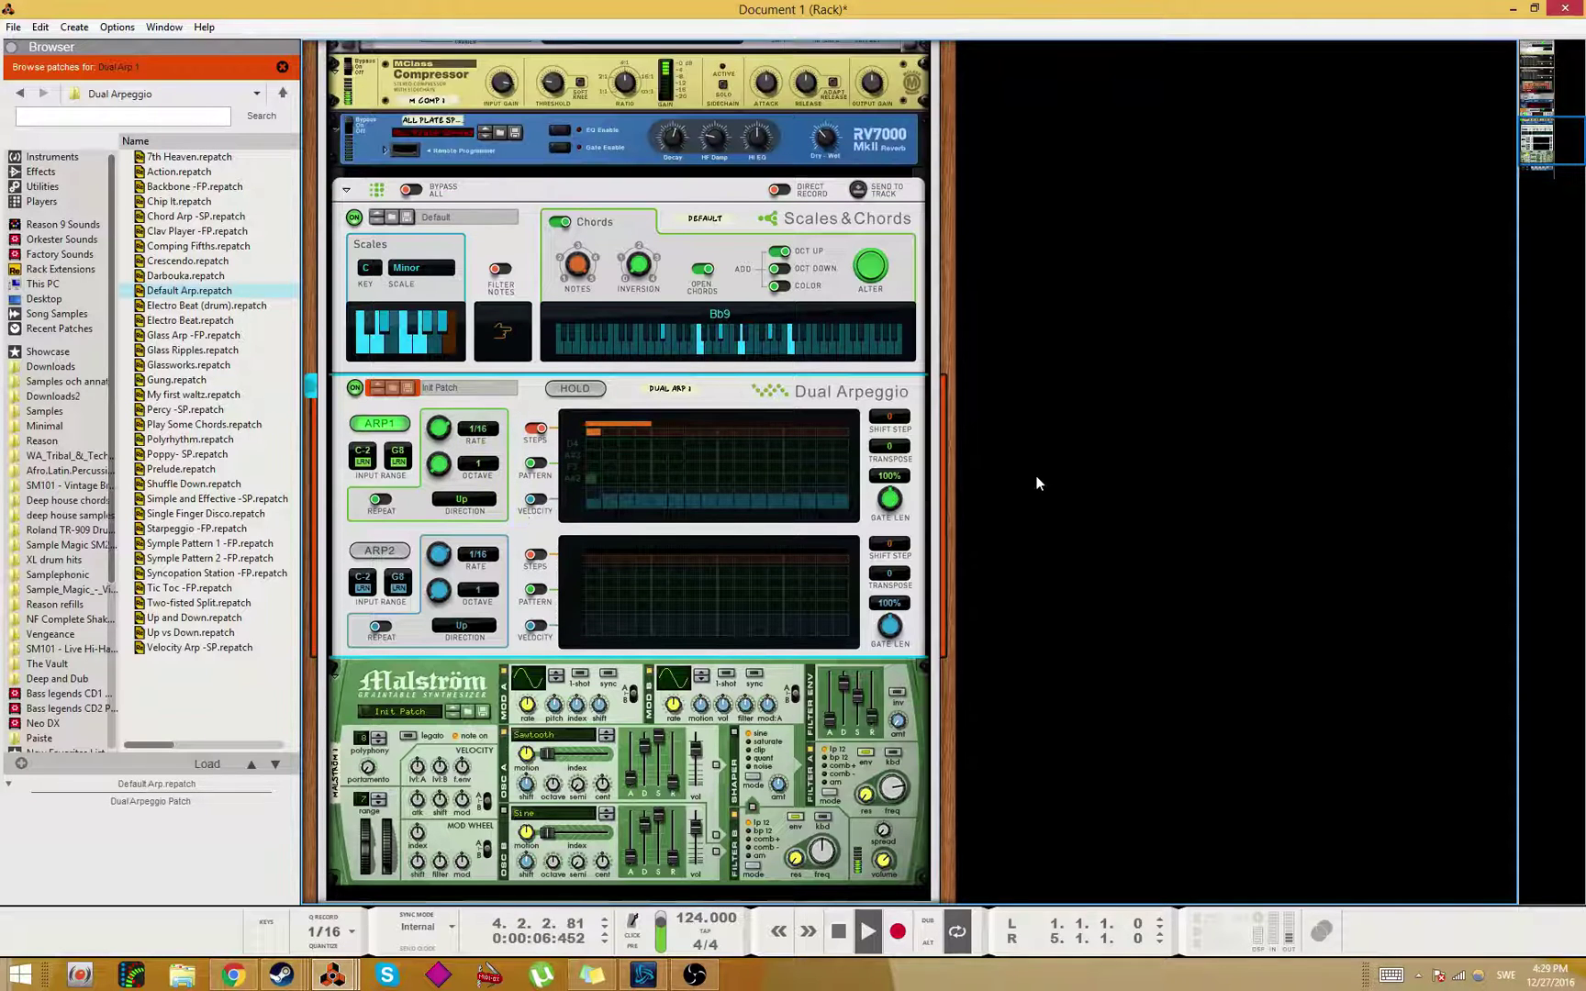
{"action": "mouse_move", "coordinate": [892, 501]}
{"action": "left_mouse_down"}
{"action": "mouse_move", "coordinate": [917, 451]}
{"action": "mouse_move", "coordinate": [910, 502]}
{"action": "left_mouse_up"}
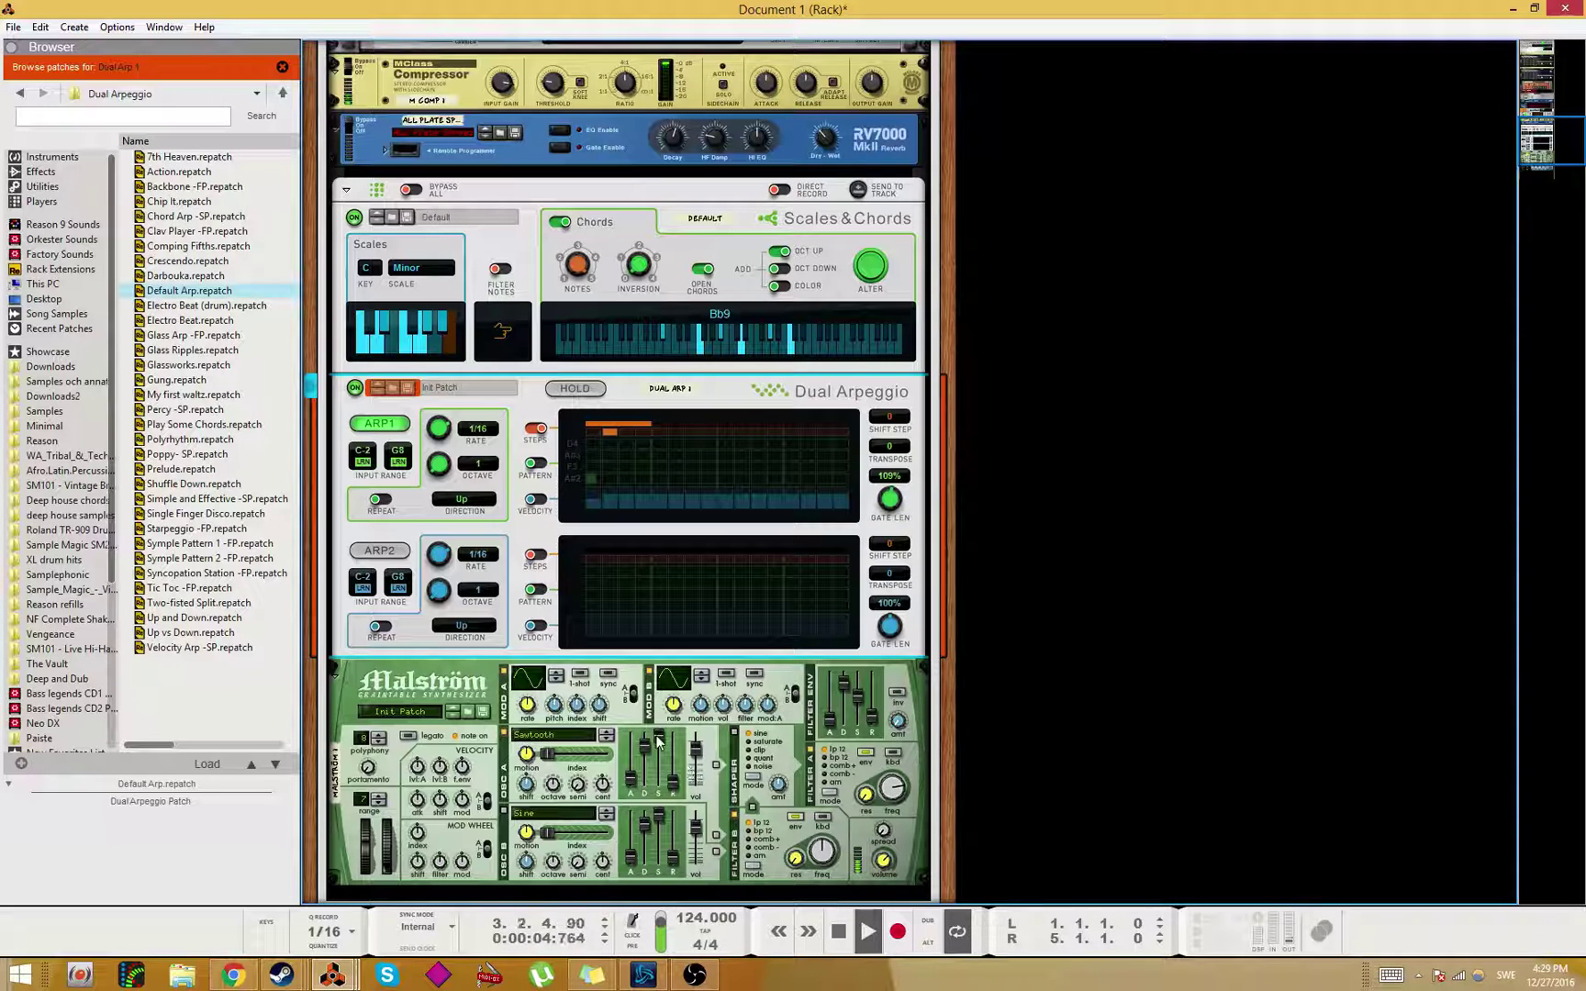
Step: Set ARP1's direction to Up+Down and load the Glass Arp -FP pattern
{"action": "left_click", "coordinate": [887, 867]}
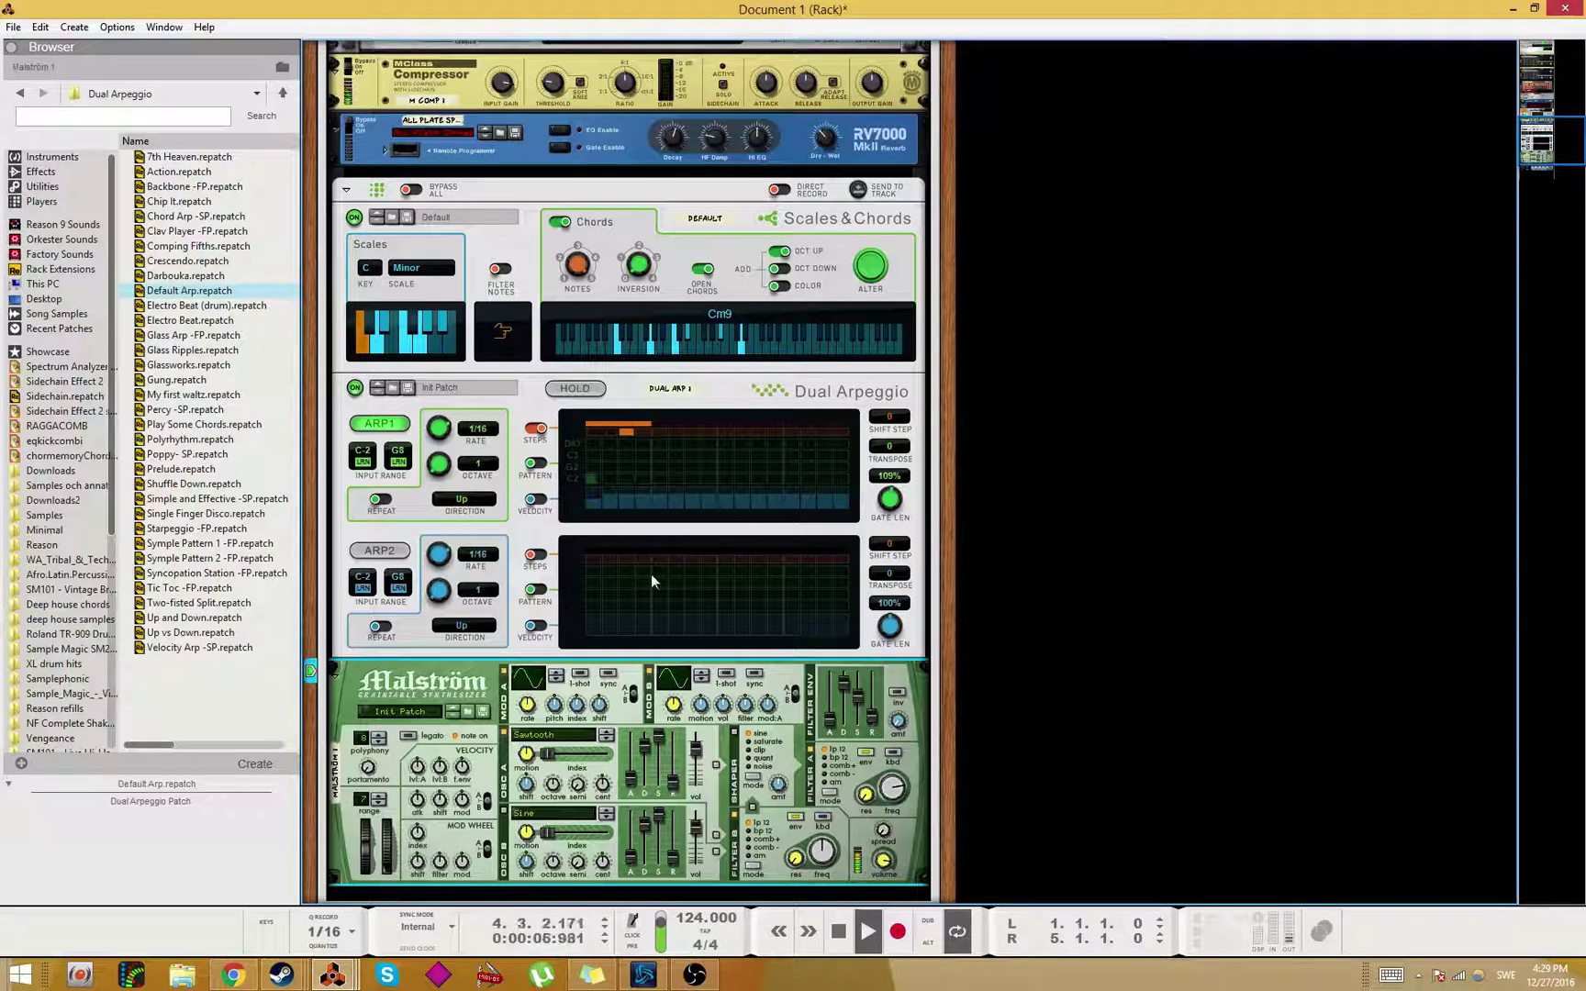
{"action": "left_click", "coordinate": [462, 499]}
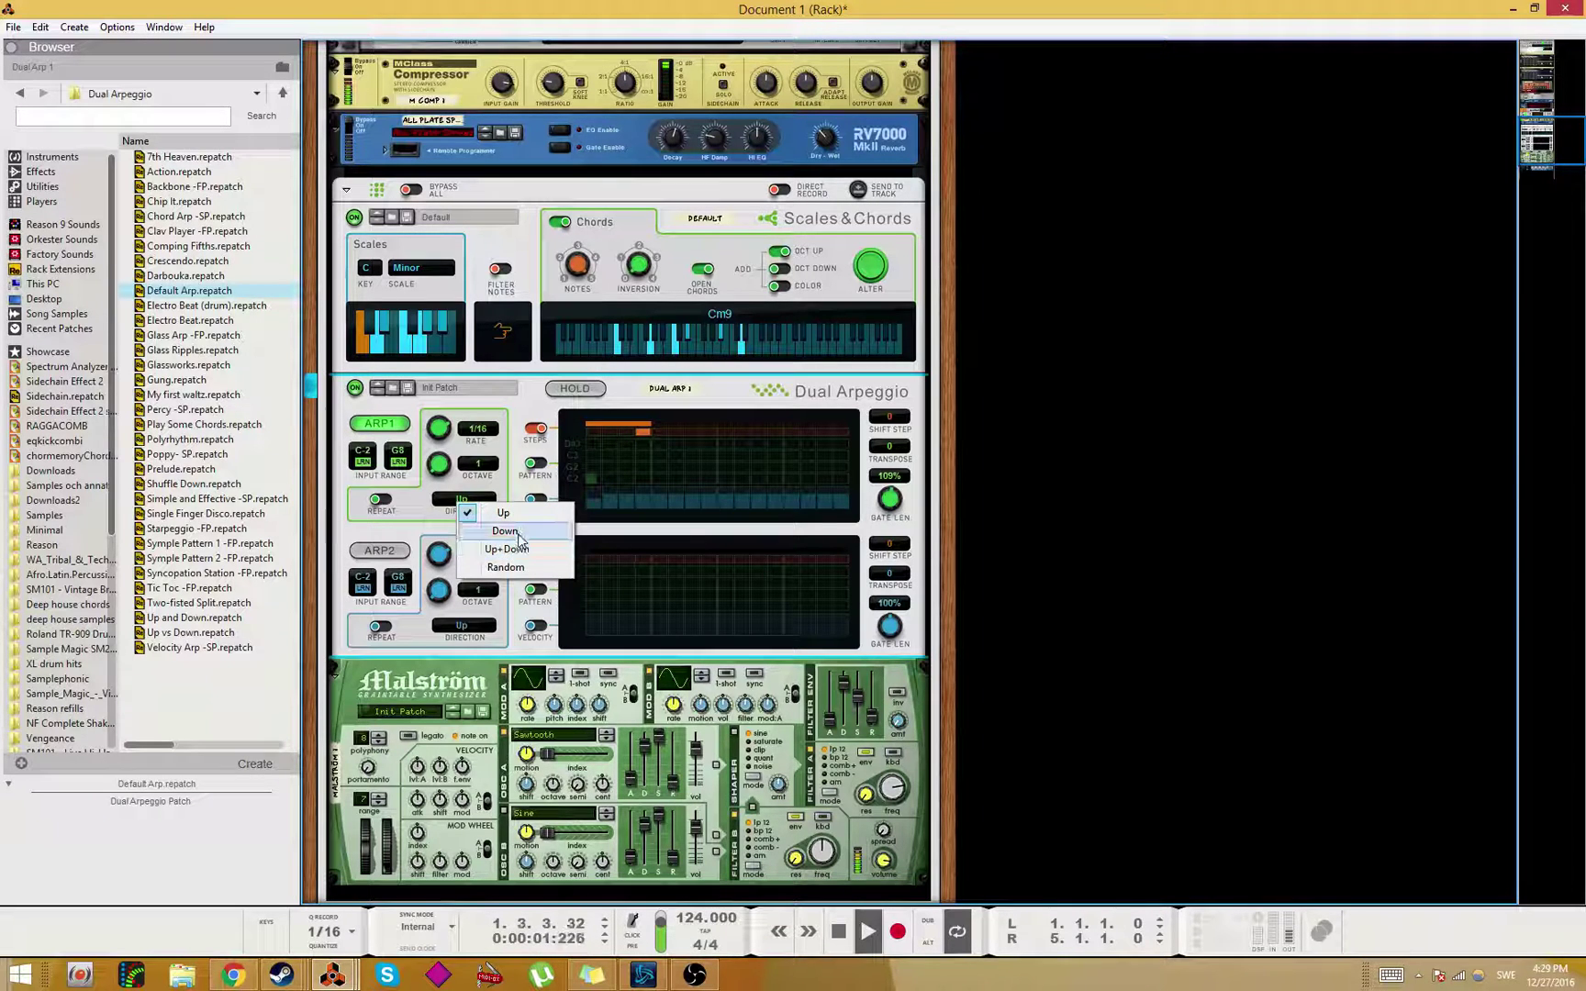
{"action": "left_click", "coordinate": [519, 540]}
{"action": "left_click", "coordinate": [461, 500]}
{"action": "left_click", "coordinate": [512, 549]}
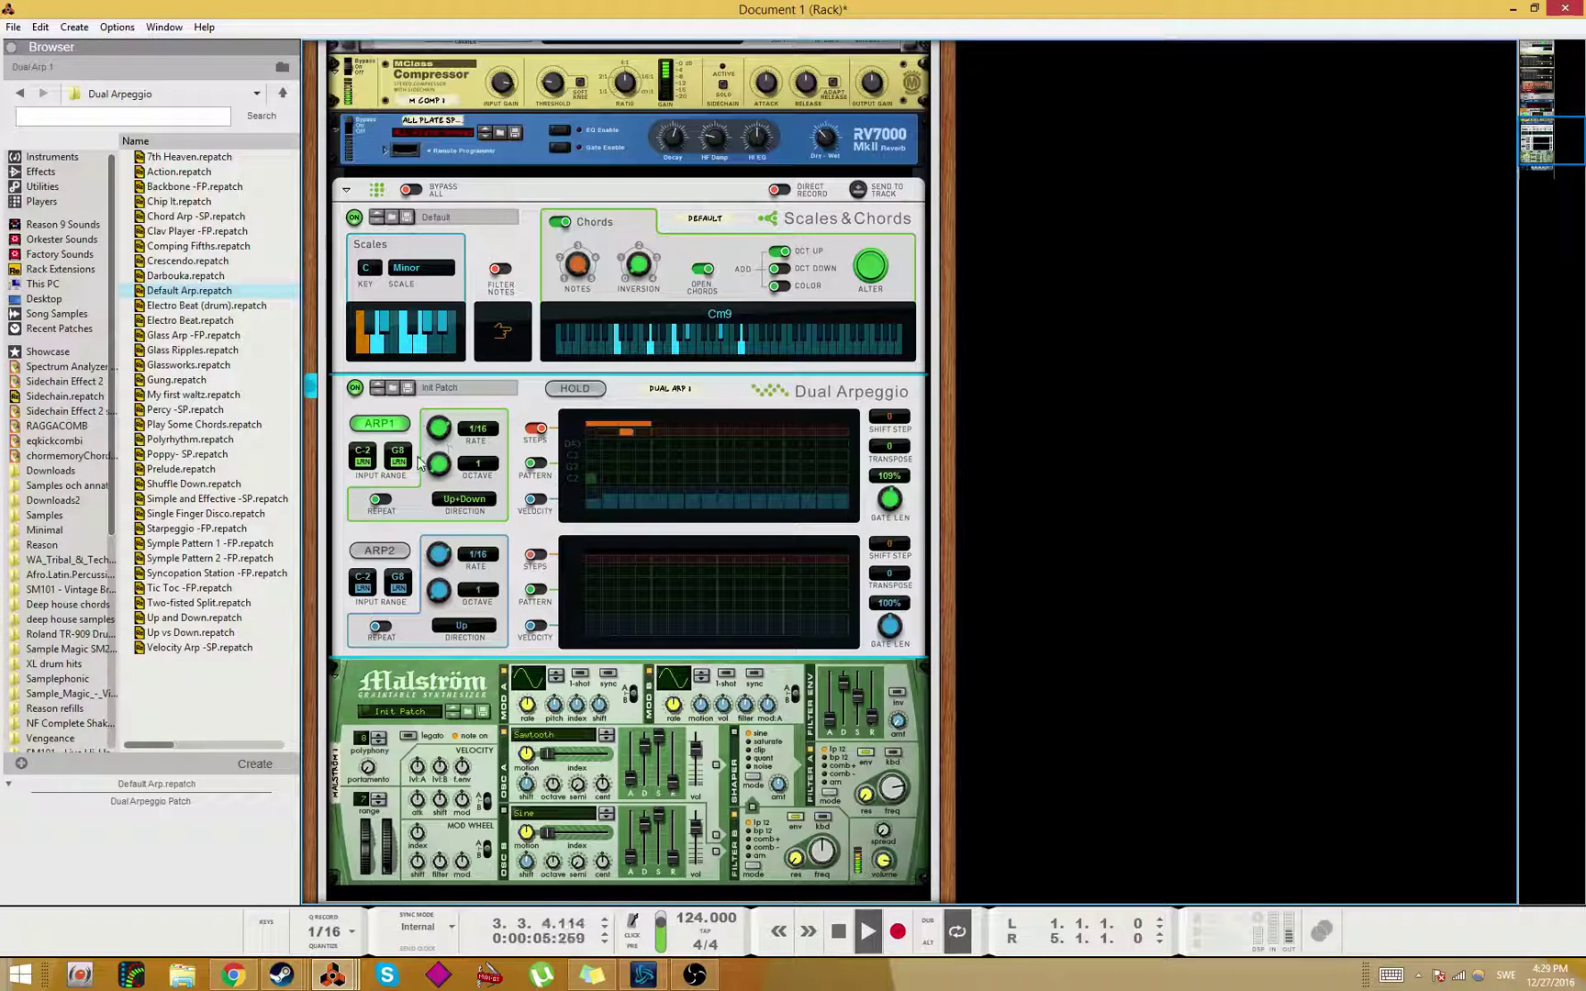
{"action": "left_click", "coordinate": [398, 390]}
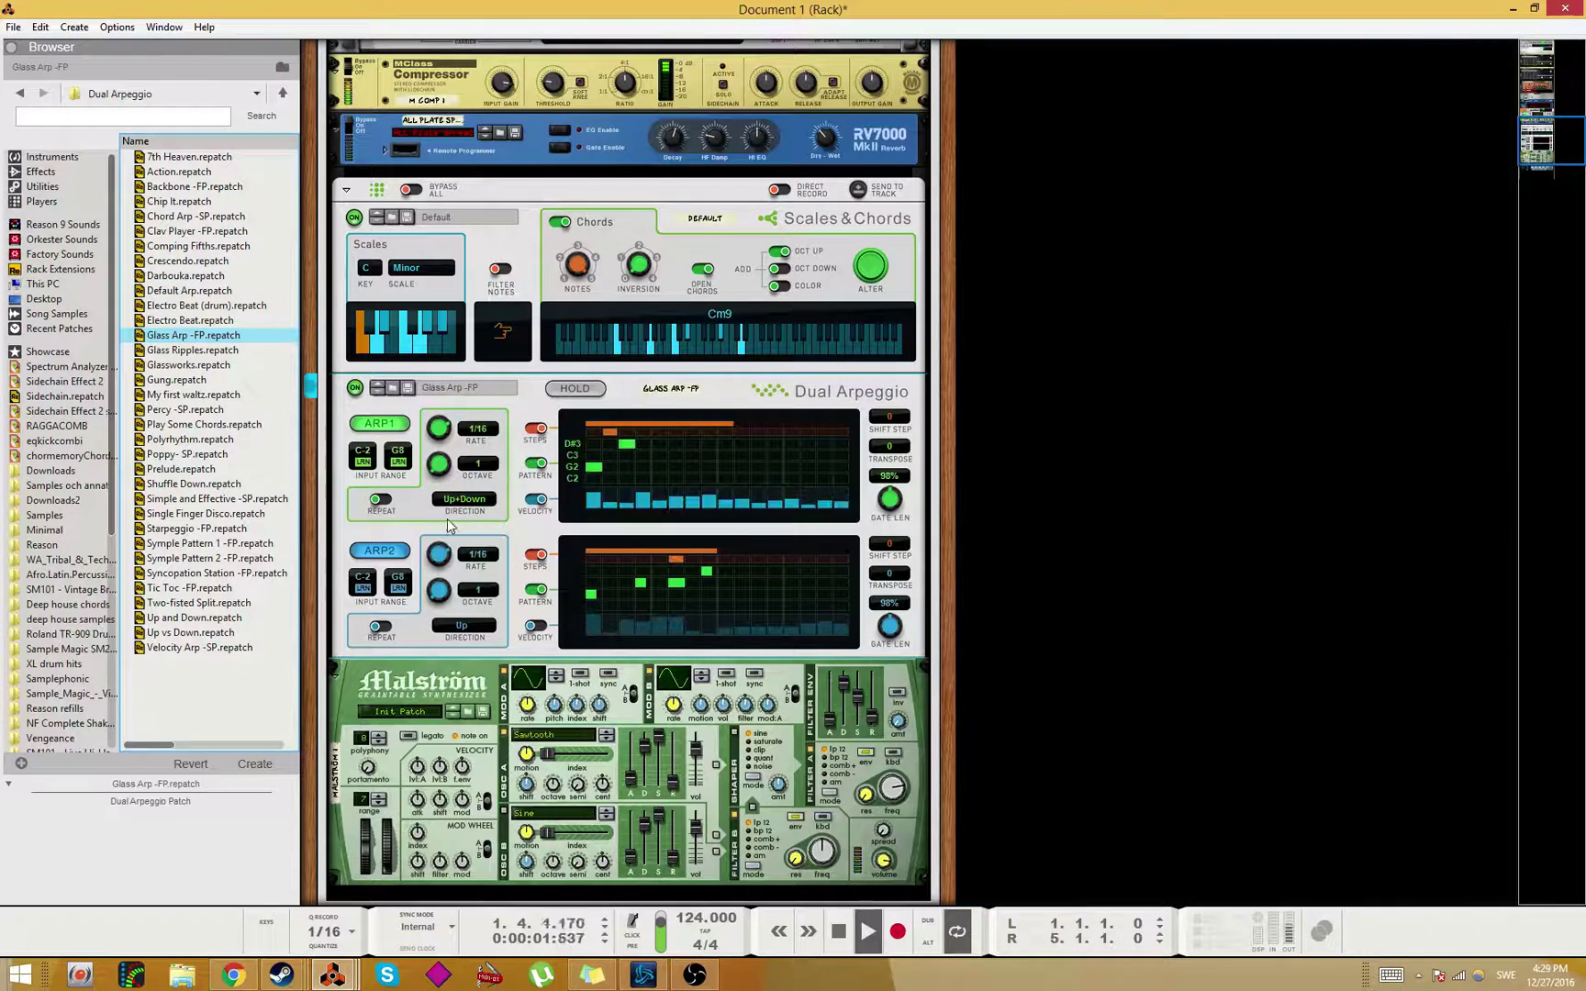
Step: Load the Prelude pattern, set ARP1's octave to 1 and gate length to 130%
{"action": "left_click", "coordinate": [183, 469]}
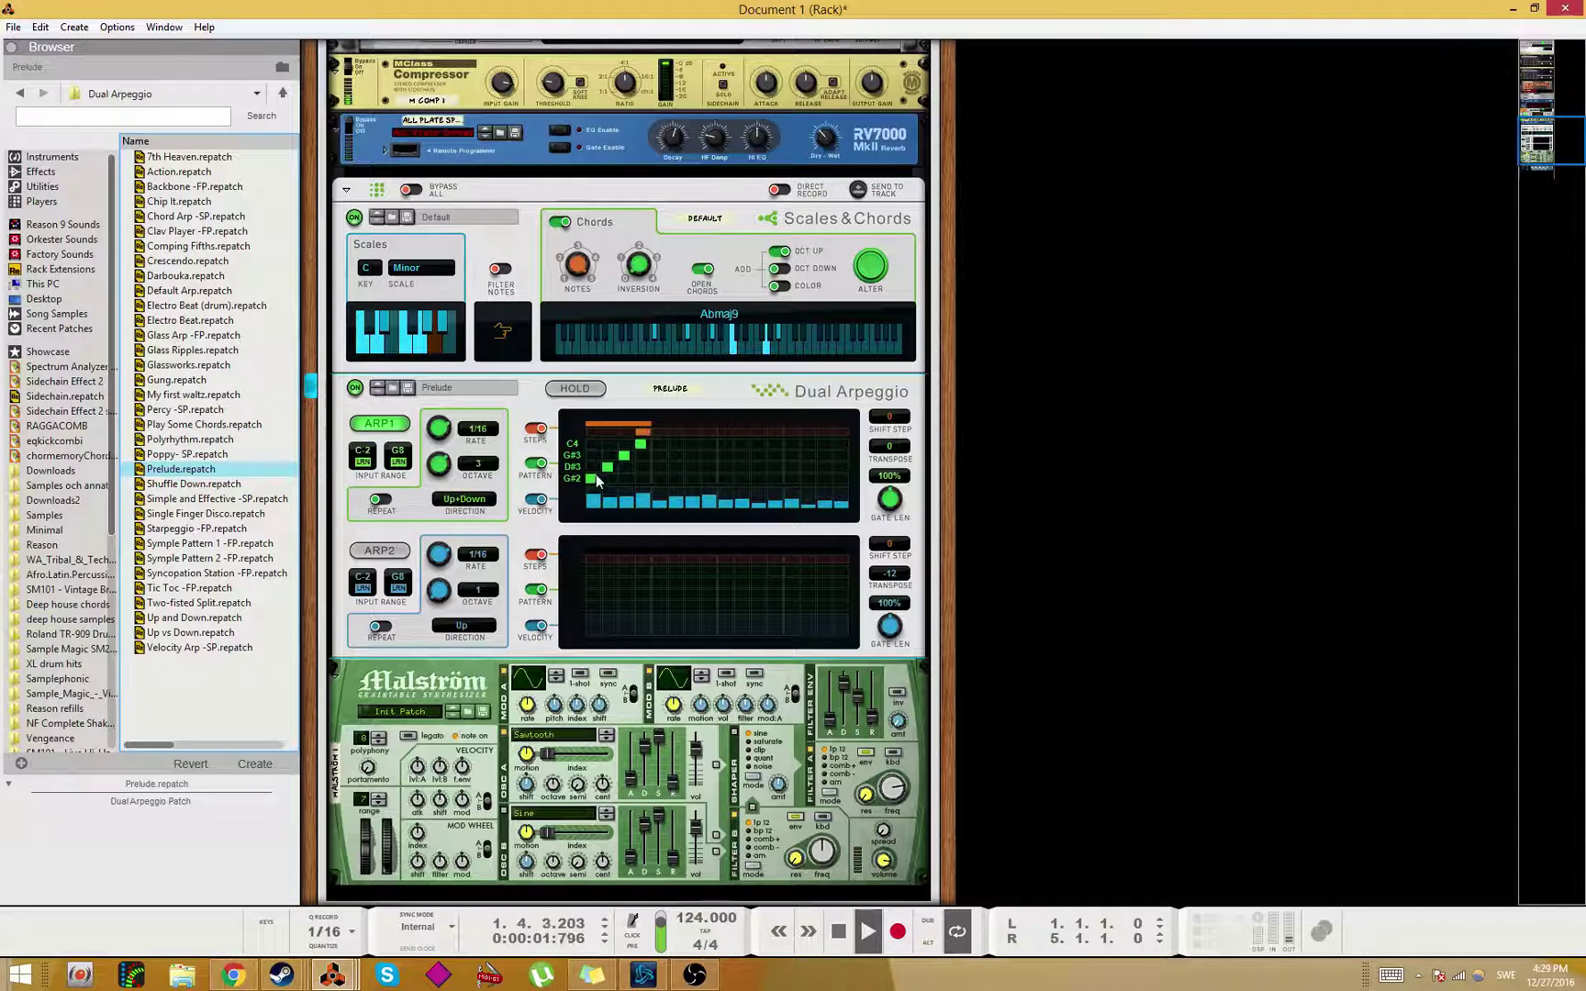
{"action": "left_click", "coordinate": [451, 486]}
{"action": "left_click_drag", "start_coordinate": [450, 487], "coordinate": [471, 509]}
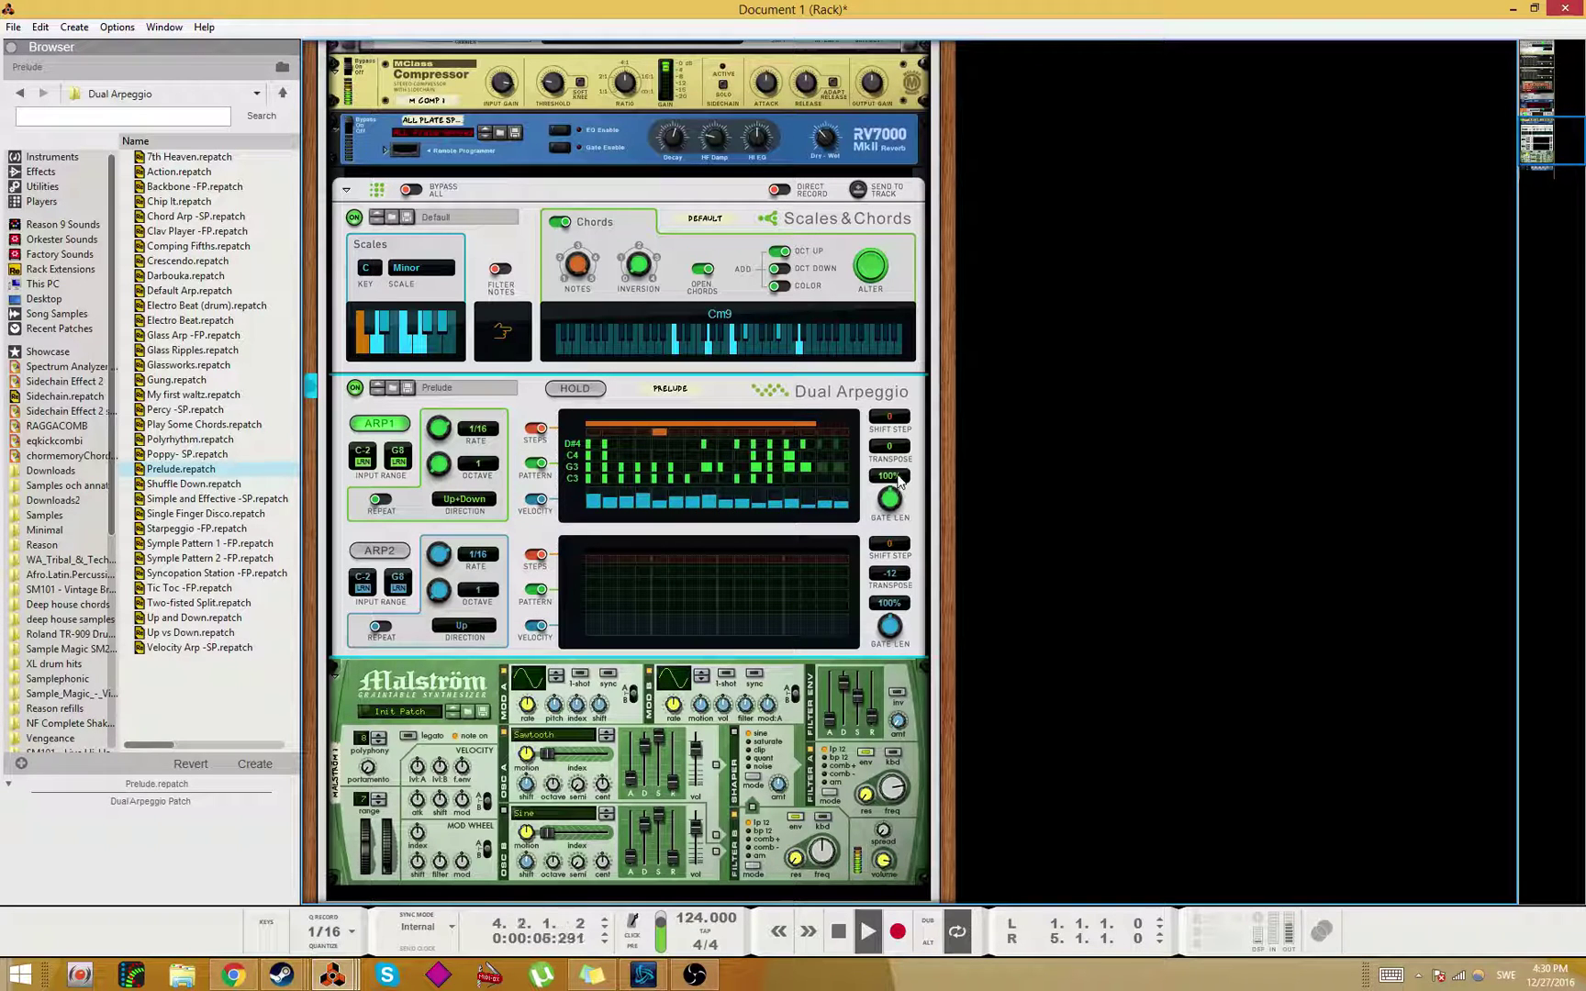
{"action": "left_click_drag", "start_coordinate": [905, 477], "coordinate": [904, 447]}
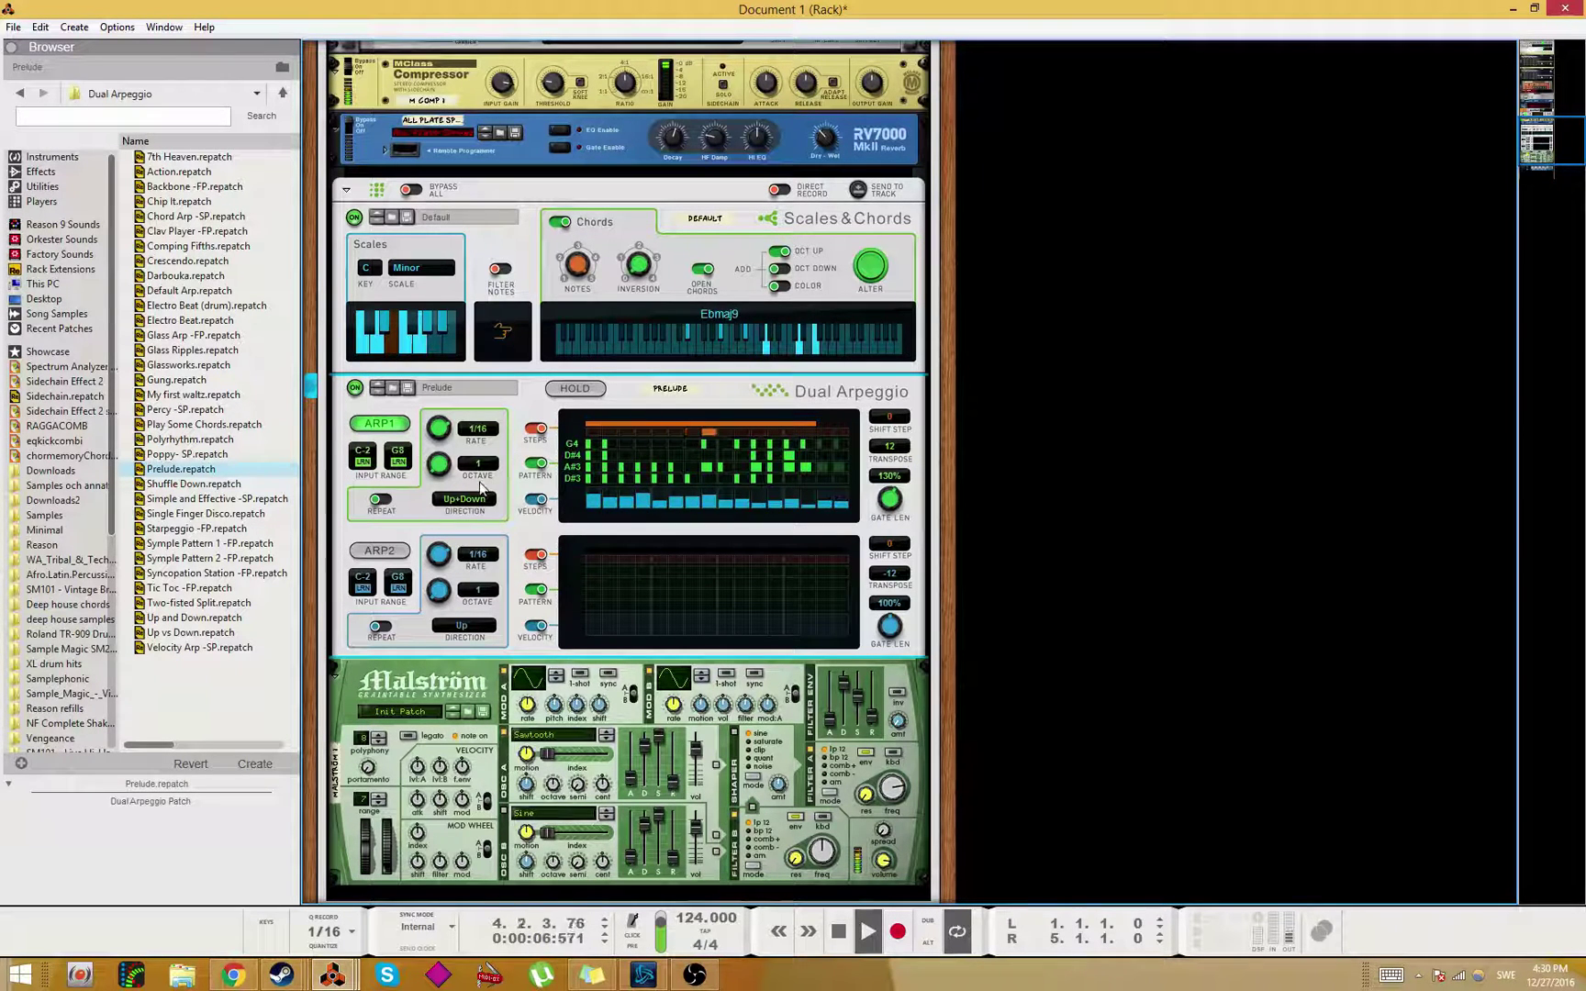
Step: Try octave 3, return ARP1 to octave 1 and set its direction to Up+Down
{"action": "left_click_drag", "start_coordinate": [444, 474], "coordinate": [459, 442]}
{"action": "left_click_drag", "start_coordinate": [439, 465], "coordinate": [471, 536]}
{"action": "left_click", "coordinate": [464, 501]}
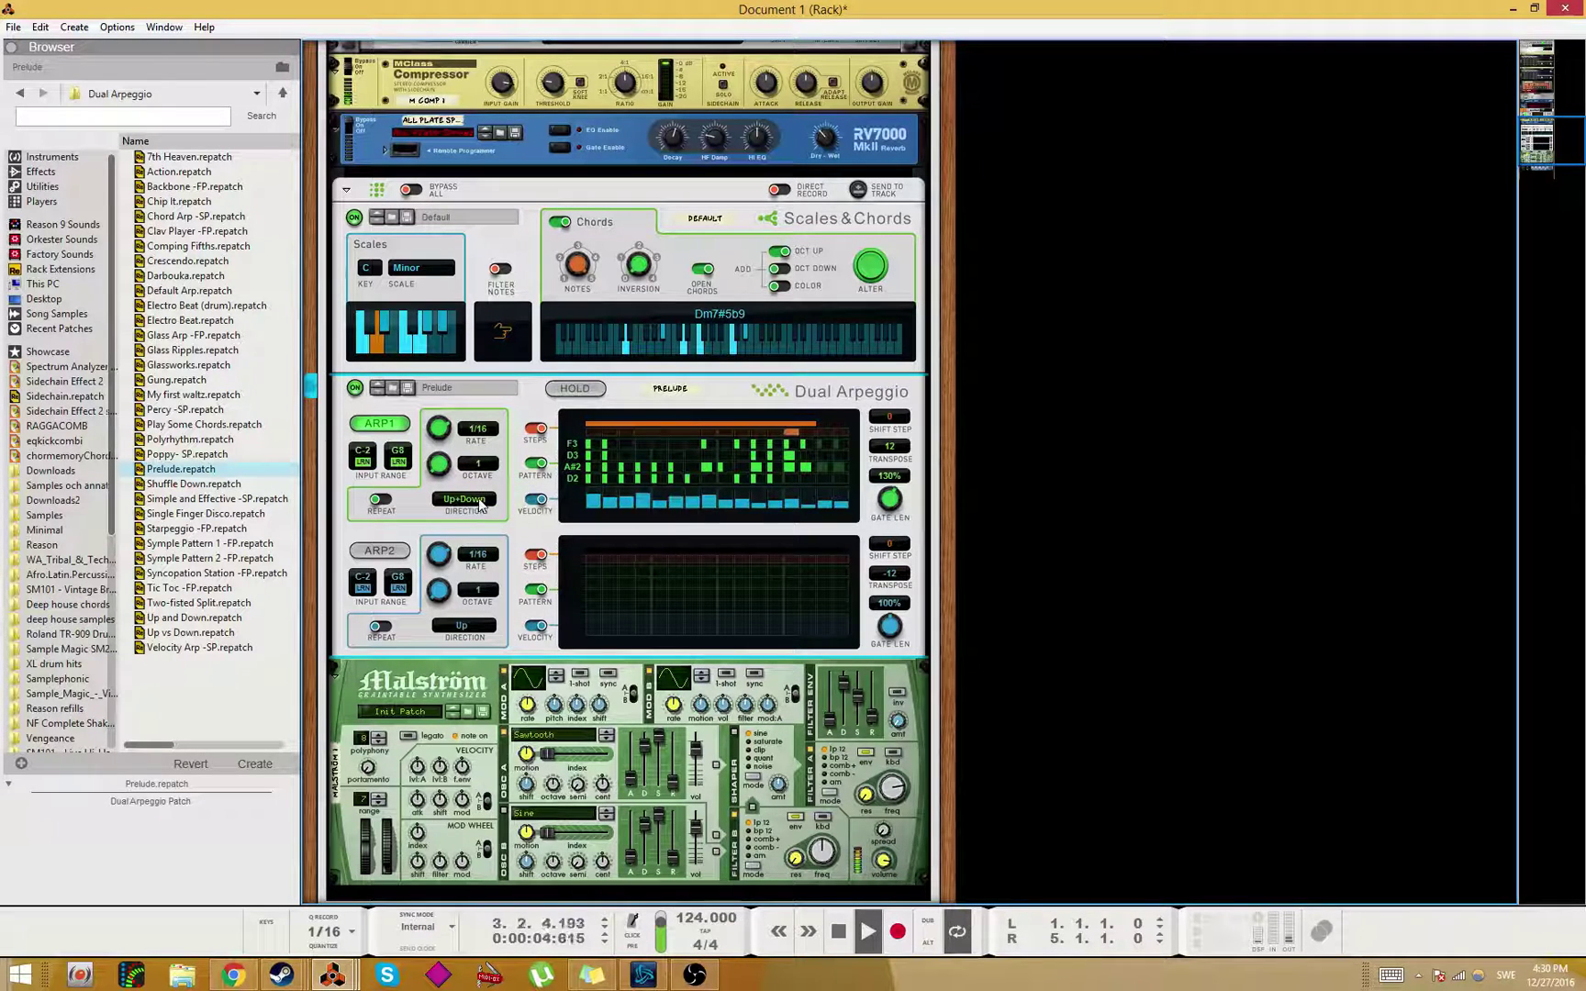
{"action": "scroll", "coordinate": [1132, 357], "scroll_direction": "up", "scroll_amount": 1}
{"action": "scroll", "coordinate": [1132, 356], "scroll_direction": "down", "scroll_amount": 3}
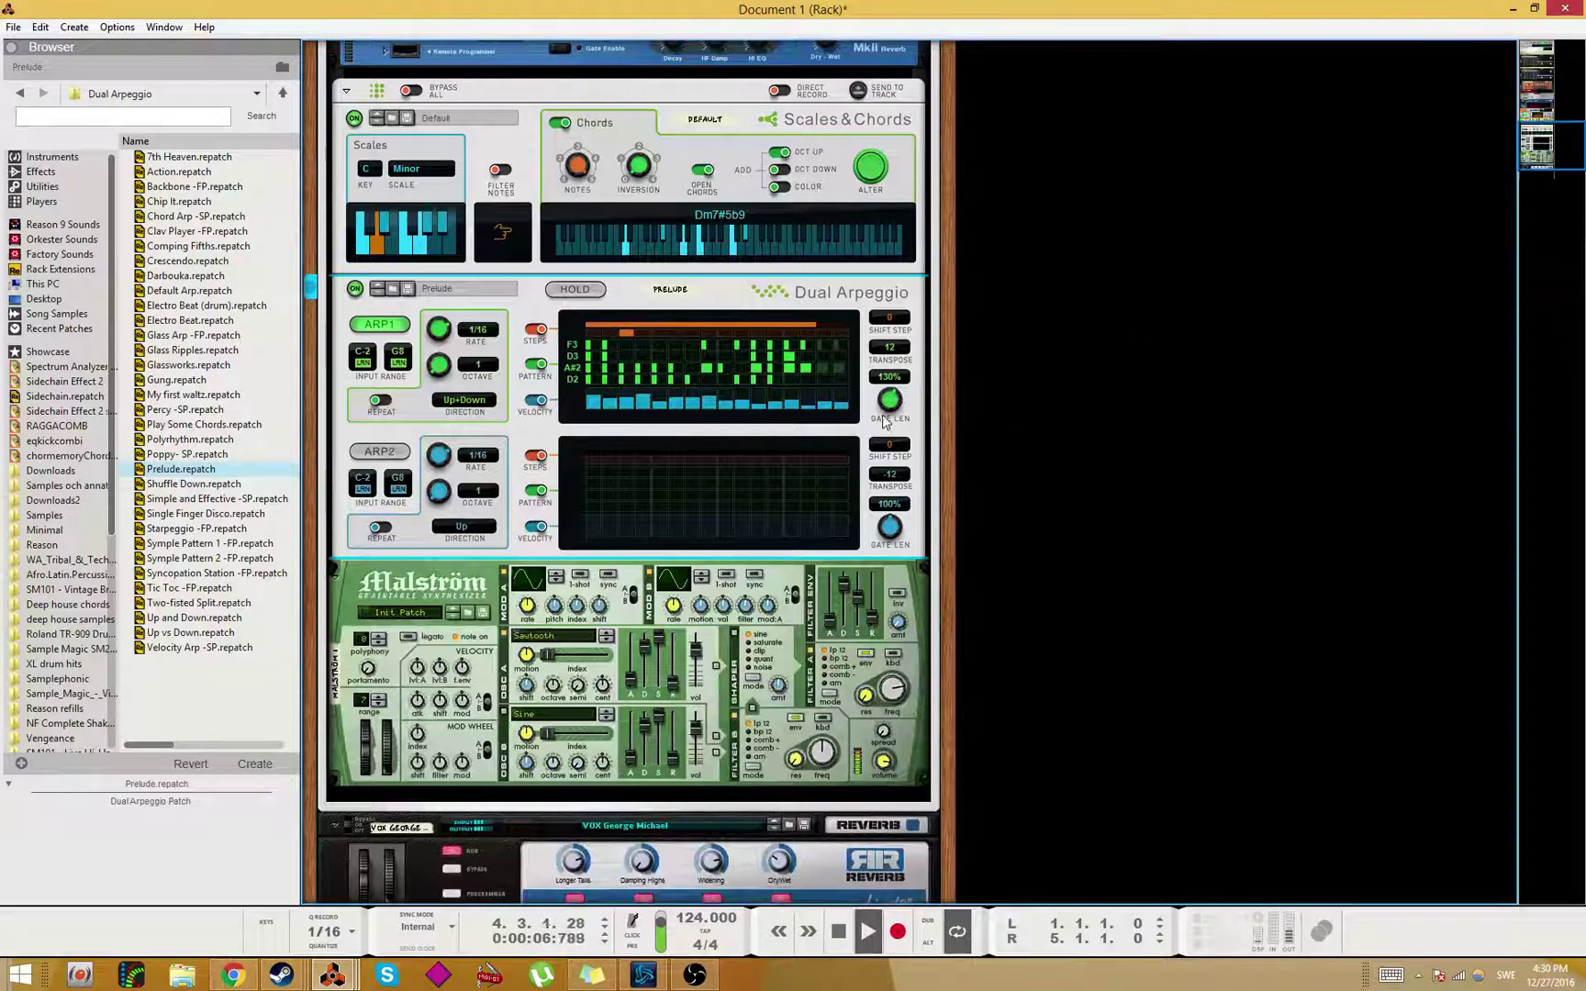
{"action": "scroll", "coordinate": [705, 657], "scroll_direction": "down", "scroll_amount": 2}
{"action": "scroll", "coordinate": [769, 320], "scroll_direction": "up", "scroll_amount": 2}
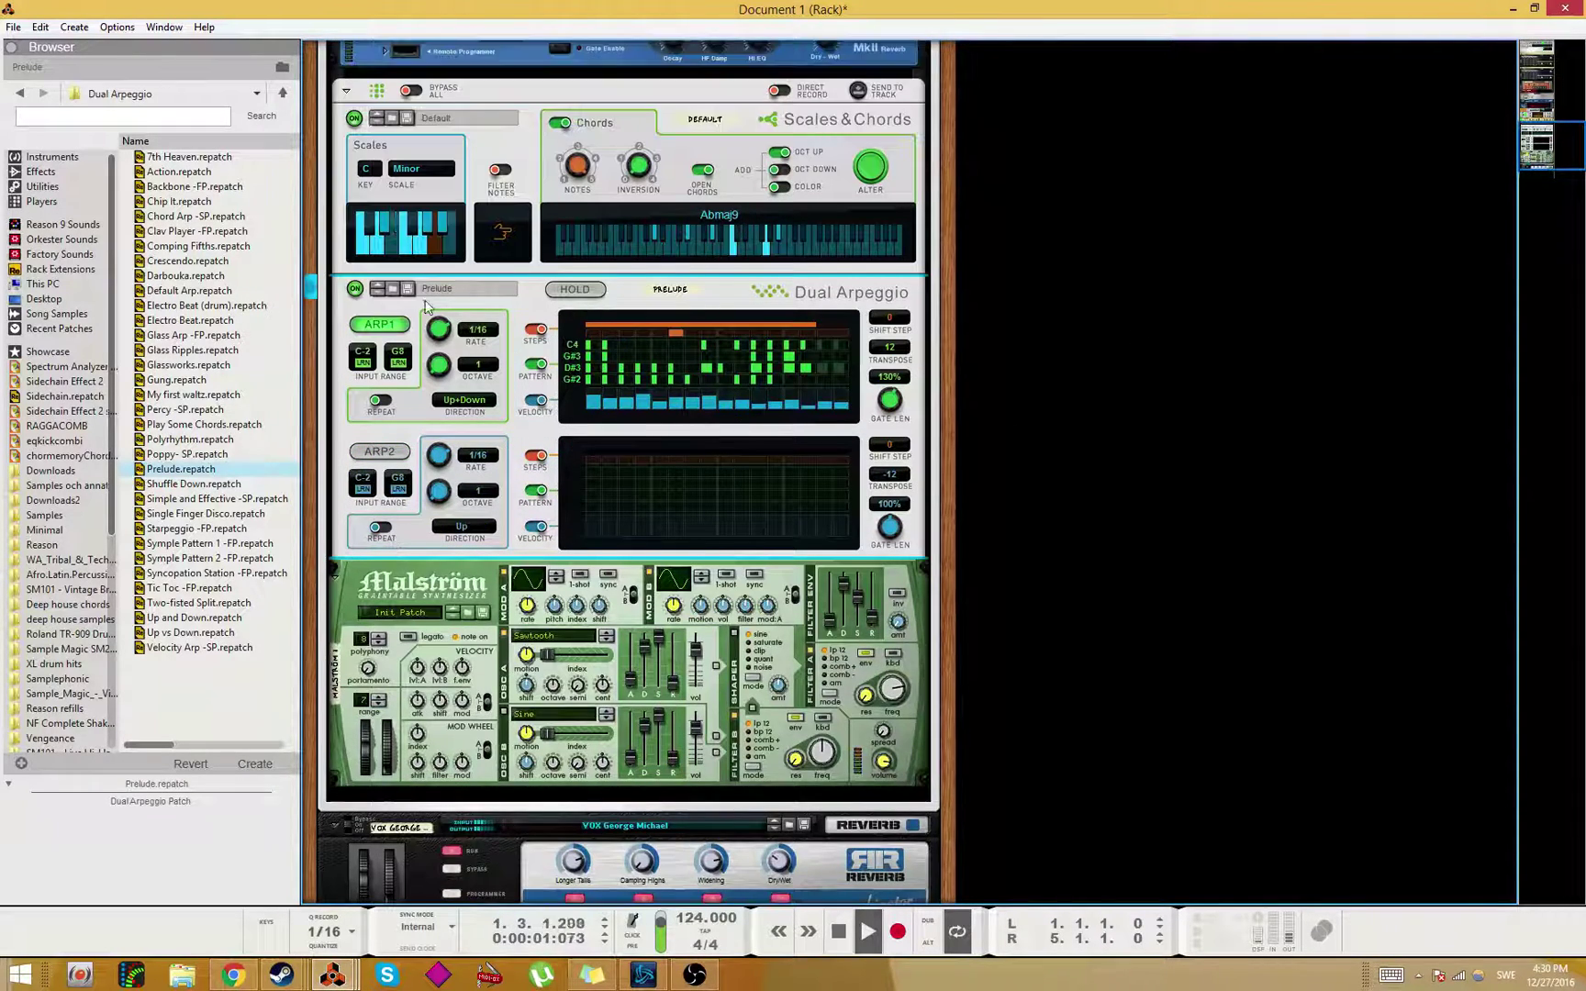
Step: Switch the Dual Arpeggio back on and reset it to Init Patch
{"action": "right_click", "coordinate": [349, 323]}
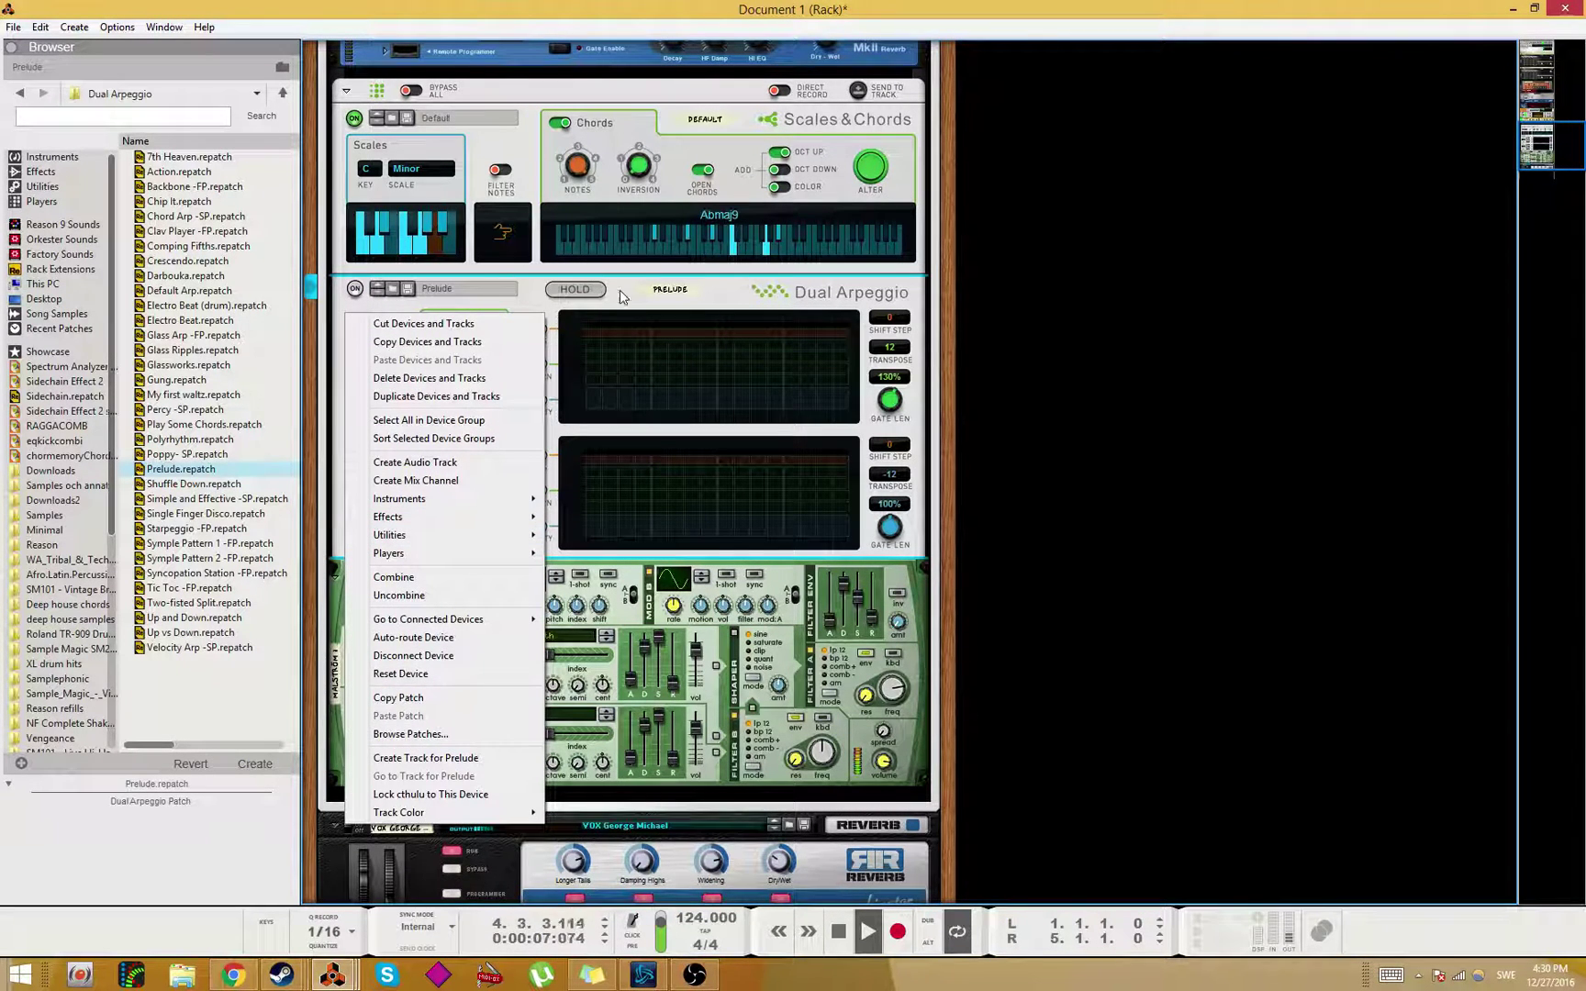
{"action": "key", "text": "Escape"}
{"action": "left_click", "coordinate": [355, 289]}
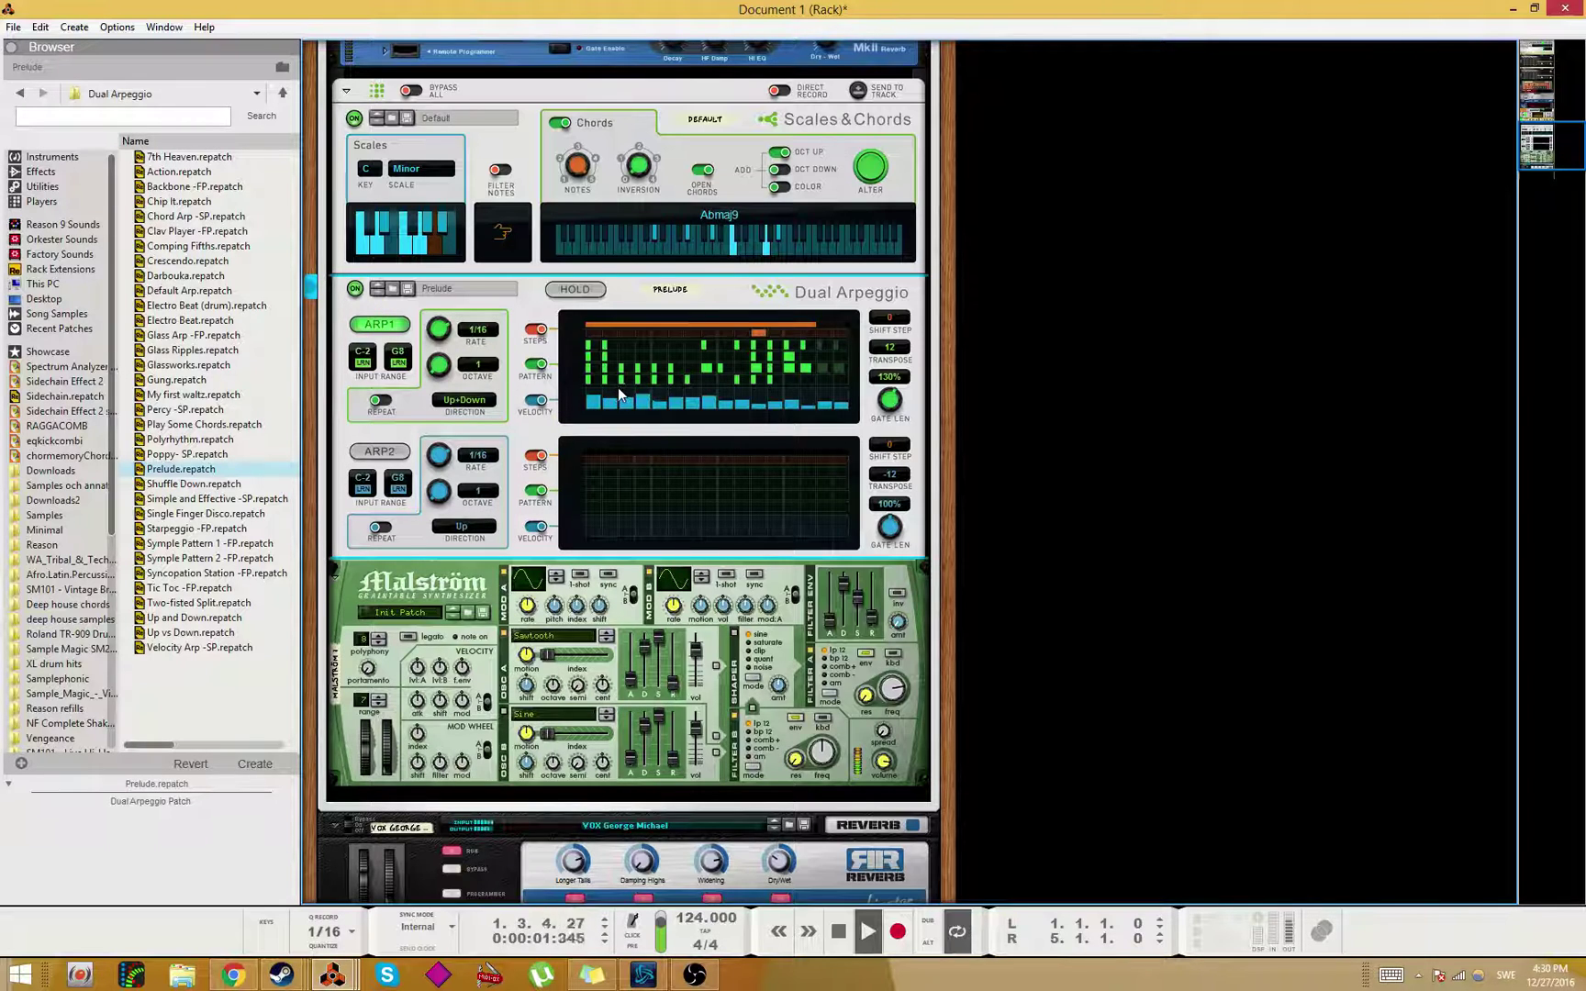
{"action": "right_click", "coordinate": [353, 422]}
{"action": "left_click", "coordinate": [406, 781]}
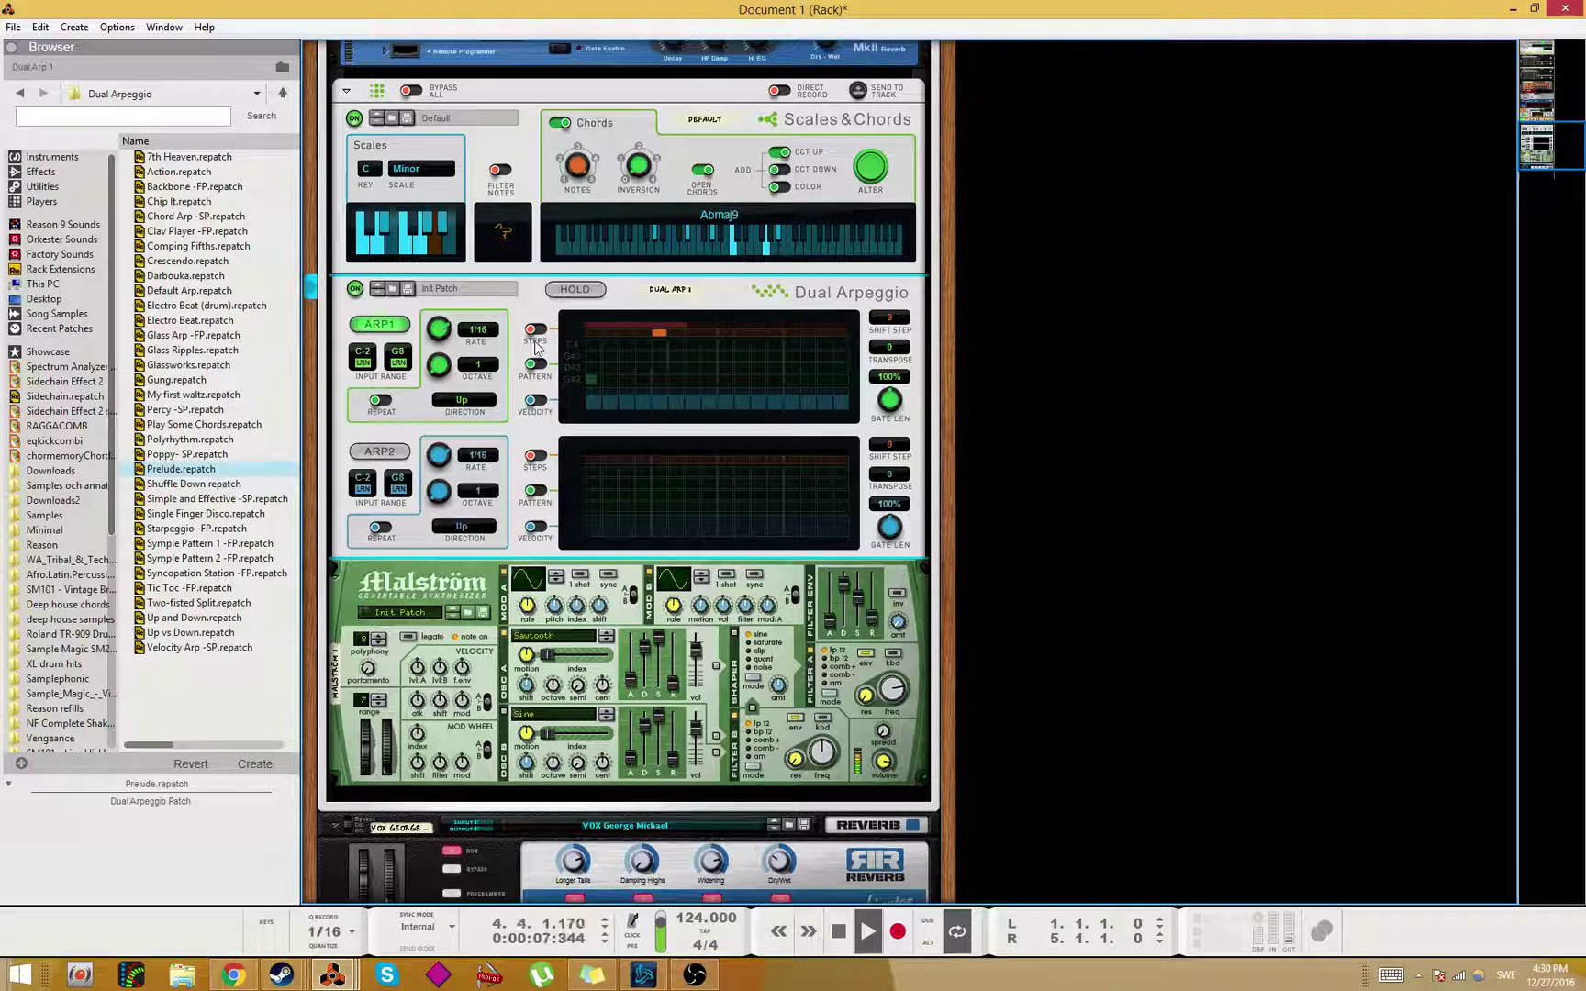
Step: Turn on ARP1 repeat, latch notes, and enable and raise ARP1's step velocity
{"action": "left_click", "coordinate": [379, 400]}
{"action": "left_click", "coordinate": [569, 291]}
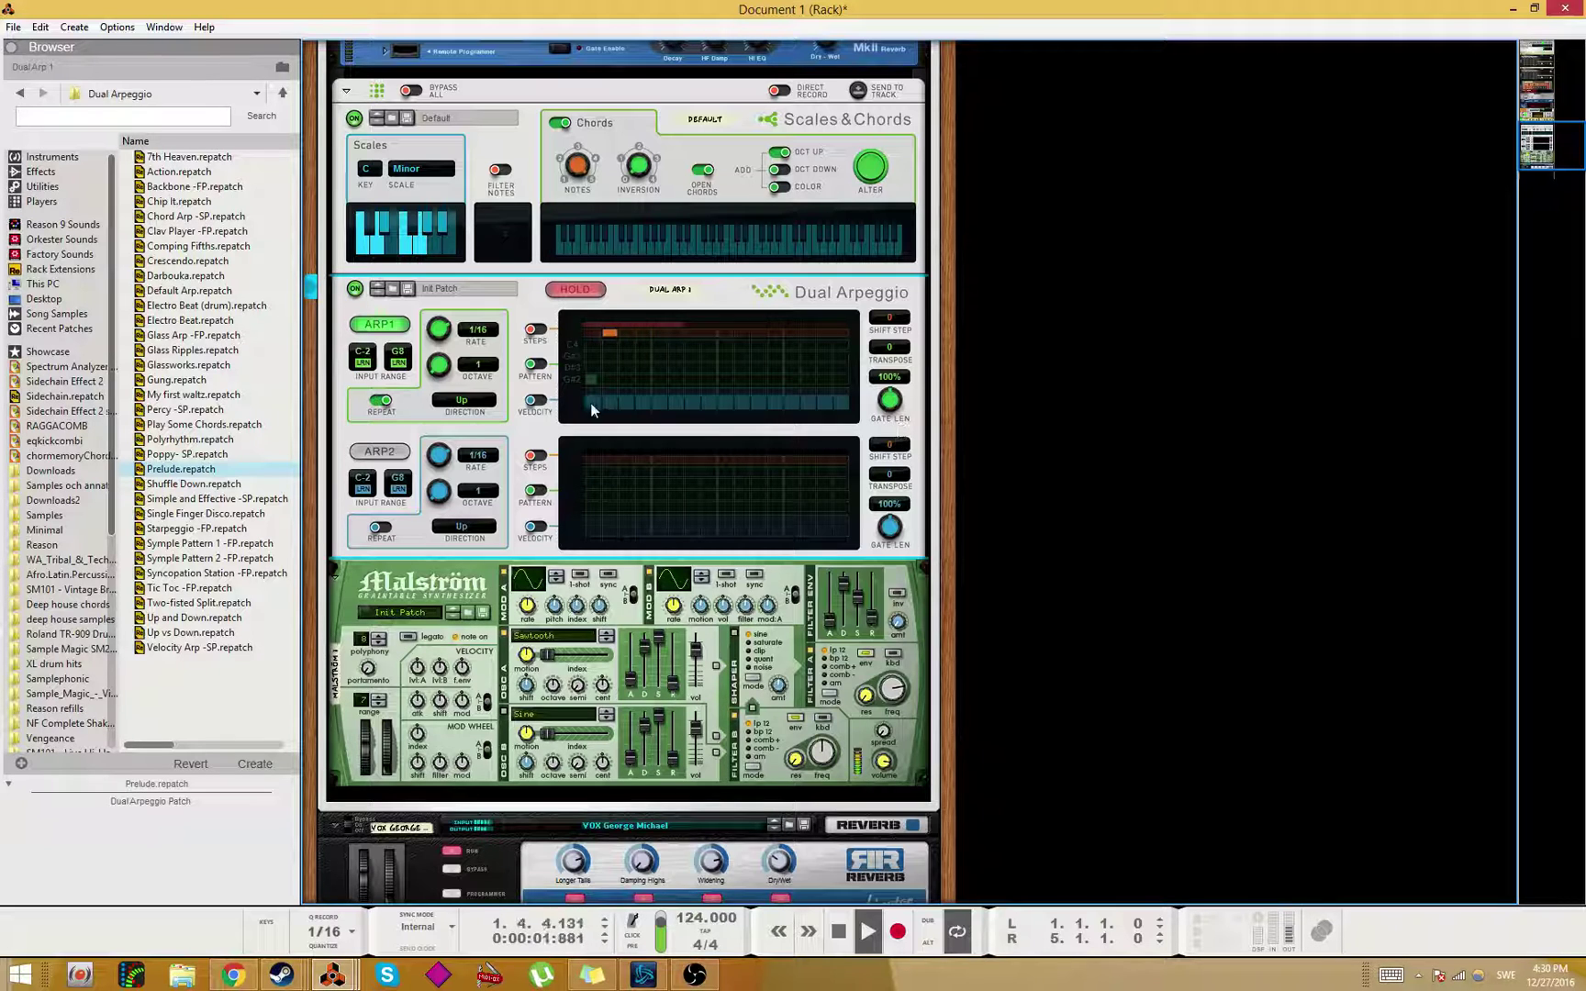
{"action": "left_click", "coordinate": [536, 400]}
{"action": "left_click_drag", "start_coordinate": [617, 386], "coordinate": [693, 390]}
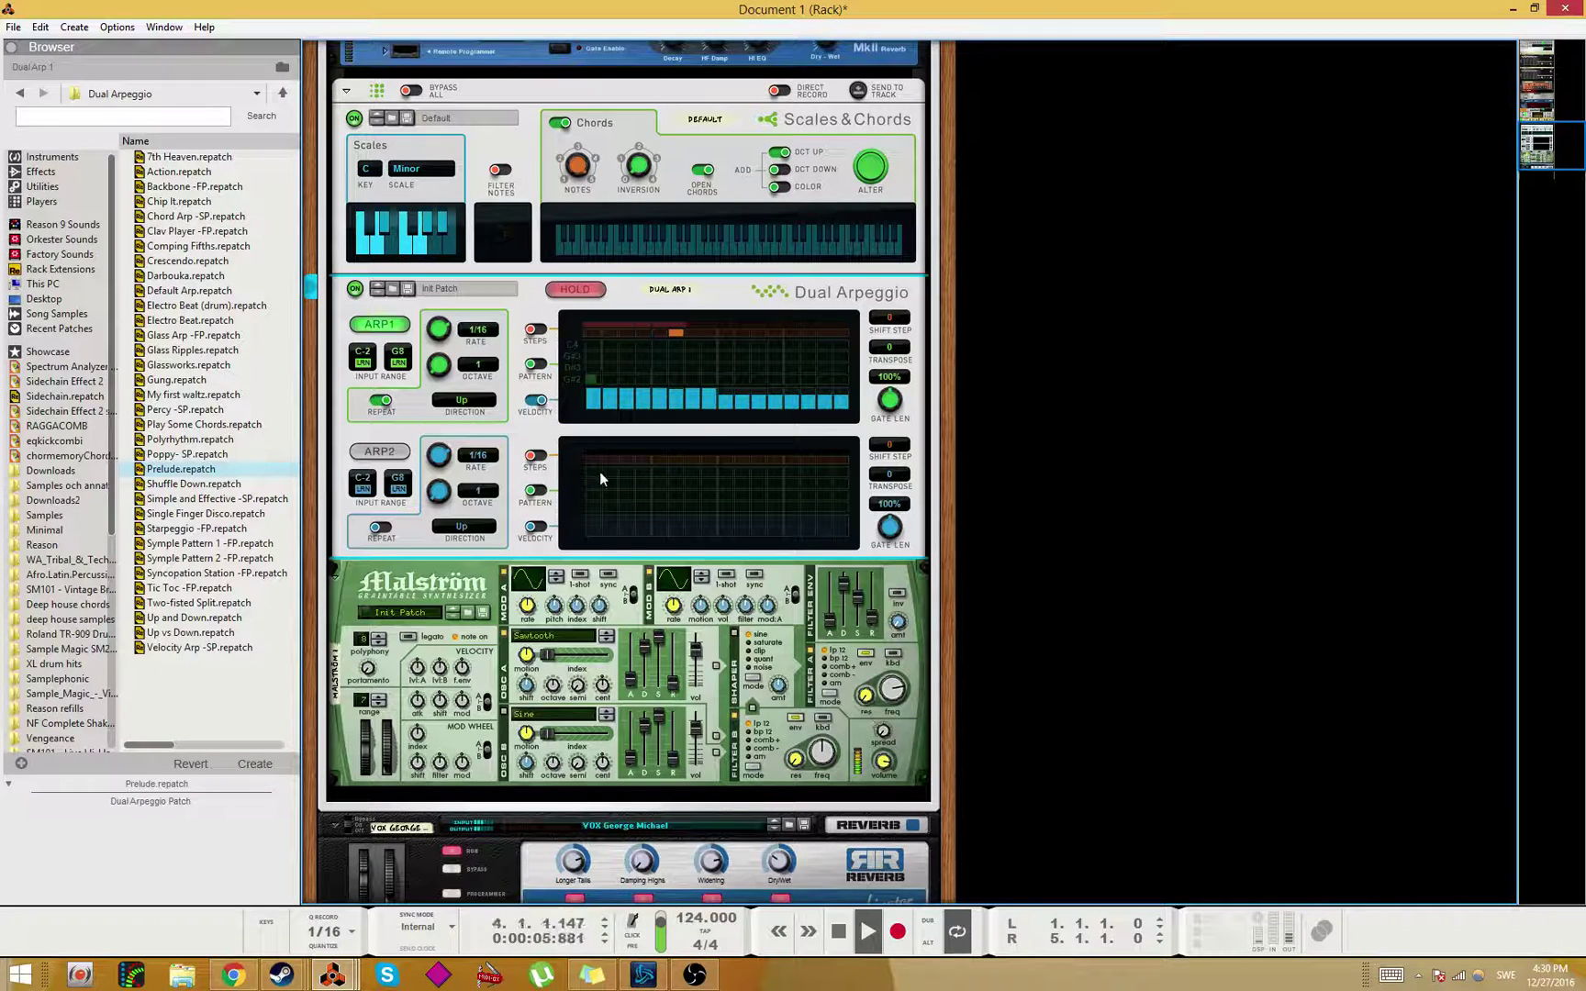
Step: Set ARP1's rate to 2/4 and its gate length to 141%
{"action": "left_click_drag", "start_coordinate": [438, 329], "coordinate": [439, 317]}
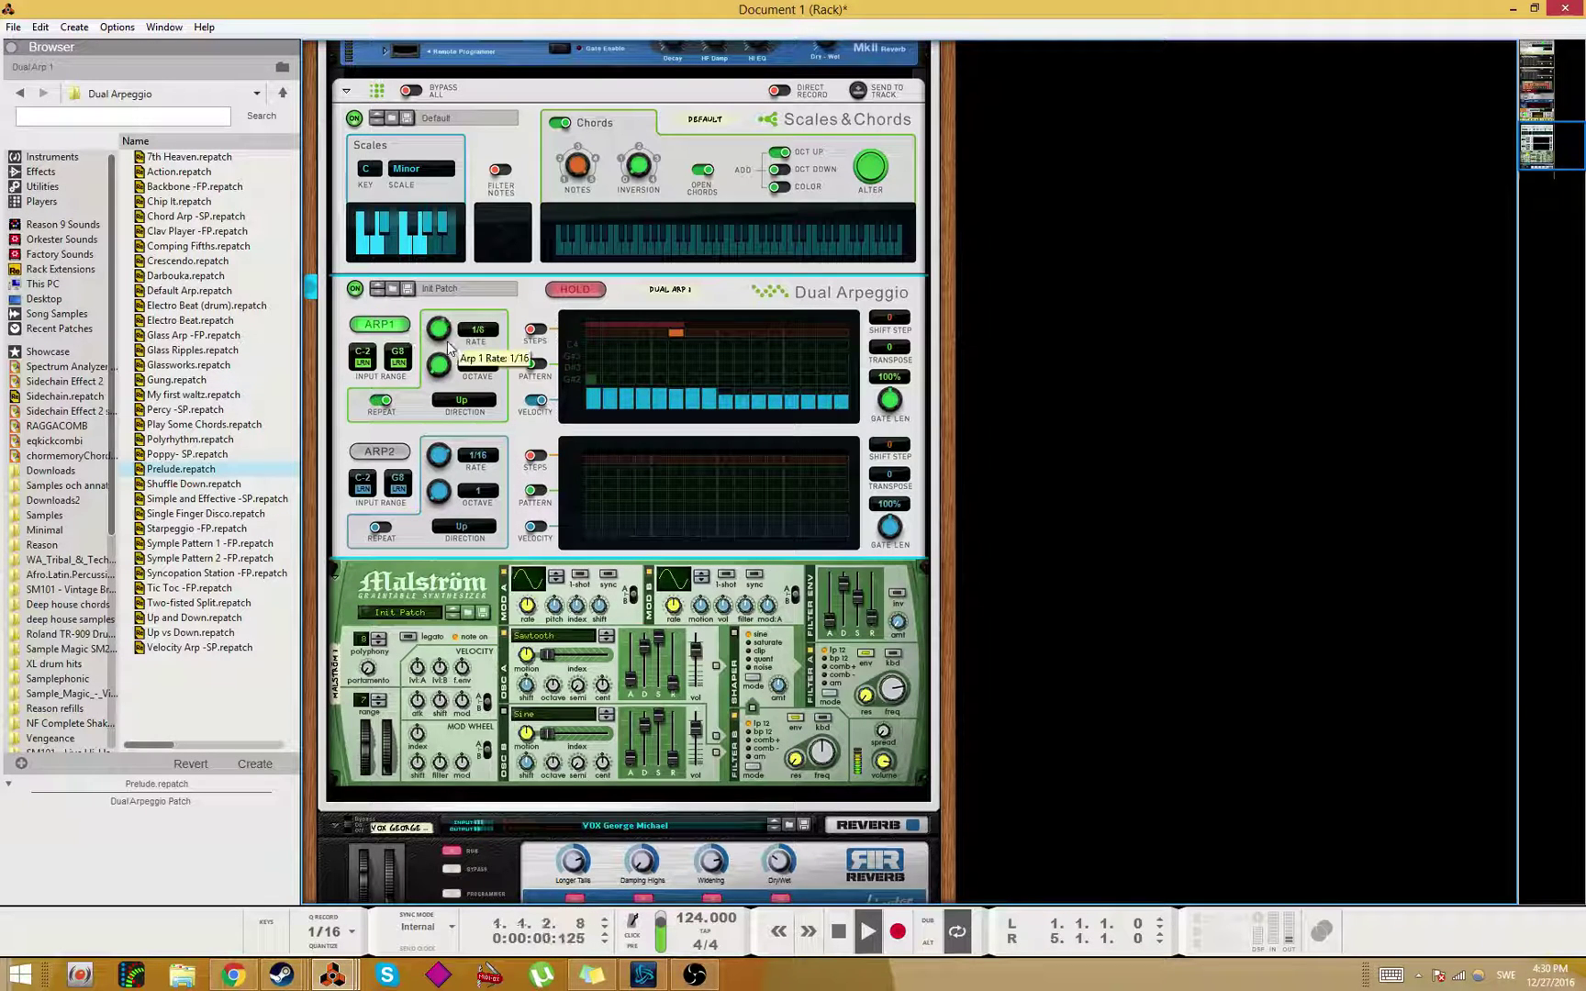
{"action": "left_click_drag", "start_coordinate": [898, 395], "coordinate": [906, 397]}
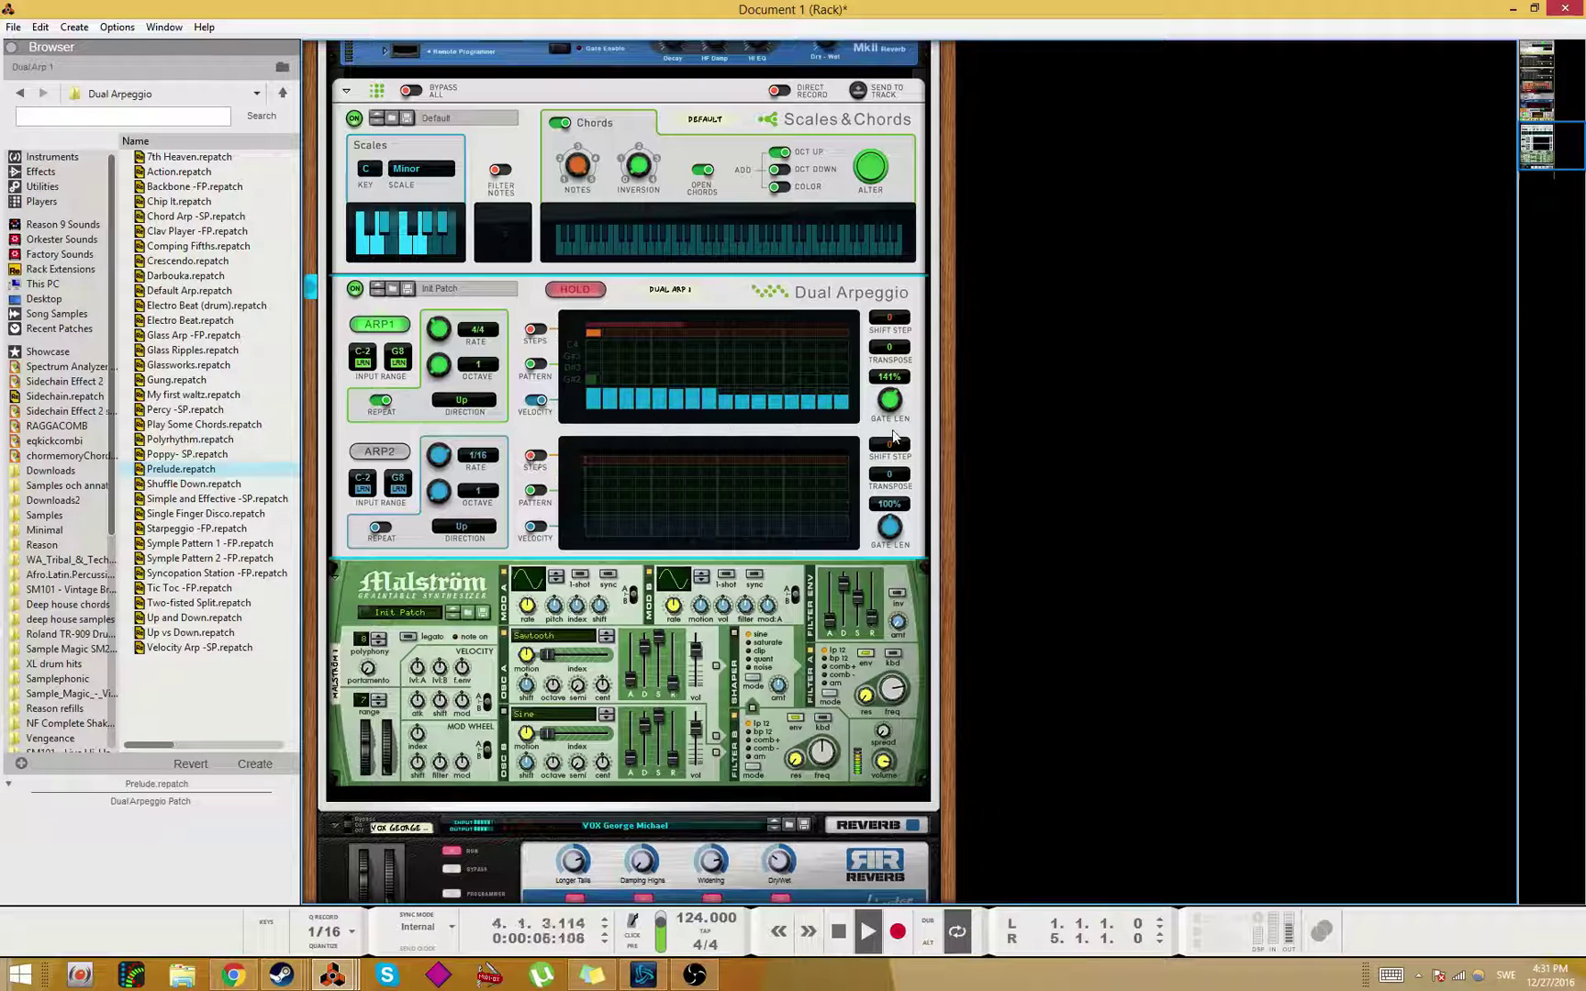
{"action": "scroll", "coordinate": [444, 333], "scroll_direction": "up", "scroll_amount": 1}
{"action": "scroll", "coordinate": [609, 400], "scroll_direction": "up", "scroll_amount": 2}
{"action": "scroll", "coordinate": [588, 479], "scroll_direction": "up", "scroll_amount": 1}
{"action": "scroll", "coordinate": [587, 480], "scroll_direction": "down", "scroll_amount": 1}
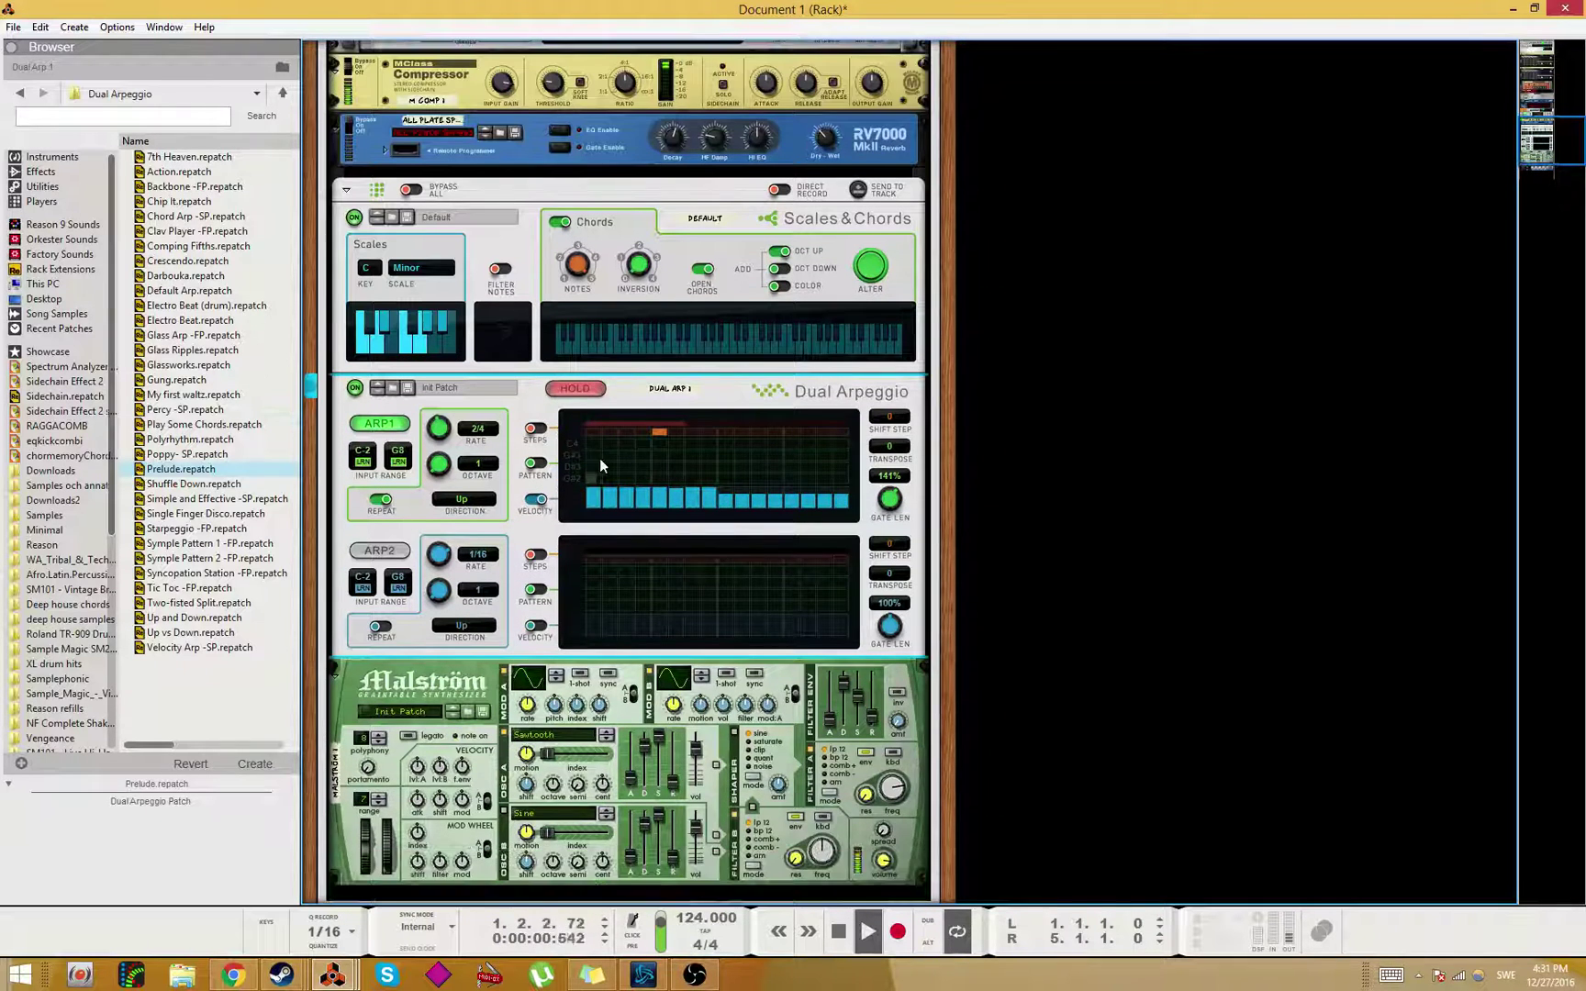
Step: Draw ARP1 notes on C3, G3, C4 and D#4 across the first four grid steps
{"action": "scroll", "coordinate": [600, 459], "scroll_direction": "up", "scroll_amount": 2}
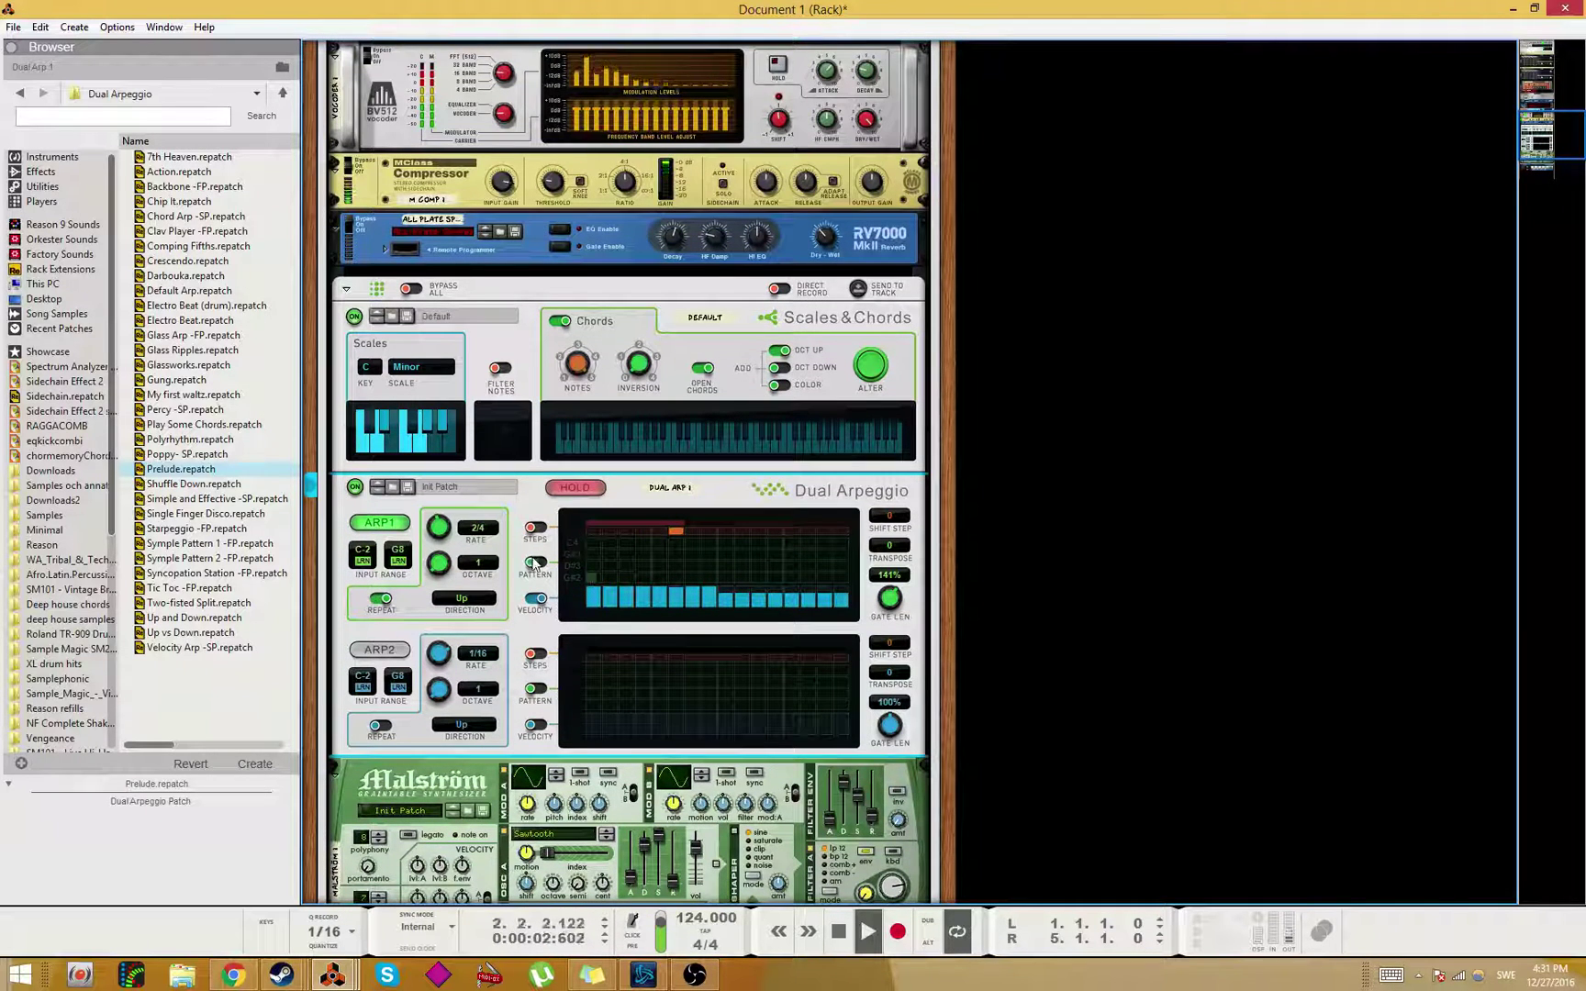
{"action": "scroll", "coordinate": [537, 431], "scroll_direction": "up", "scroll_amount": 2}
{"action": "scroll", "coordinate": [603, 456], "scroll_direction": "up", "scroll_amount": 3}
{"action": "scroll", "coordinate": [587, 459], "scroll_direction": "down", "scroll_amount": 5}
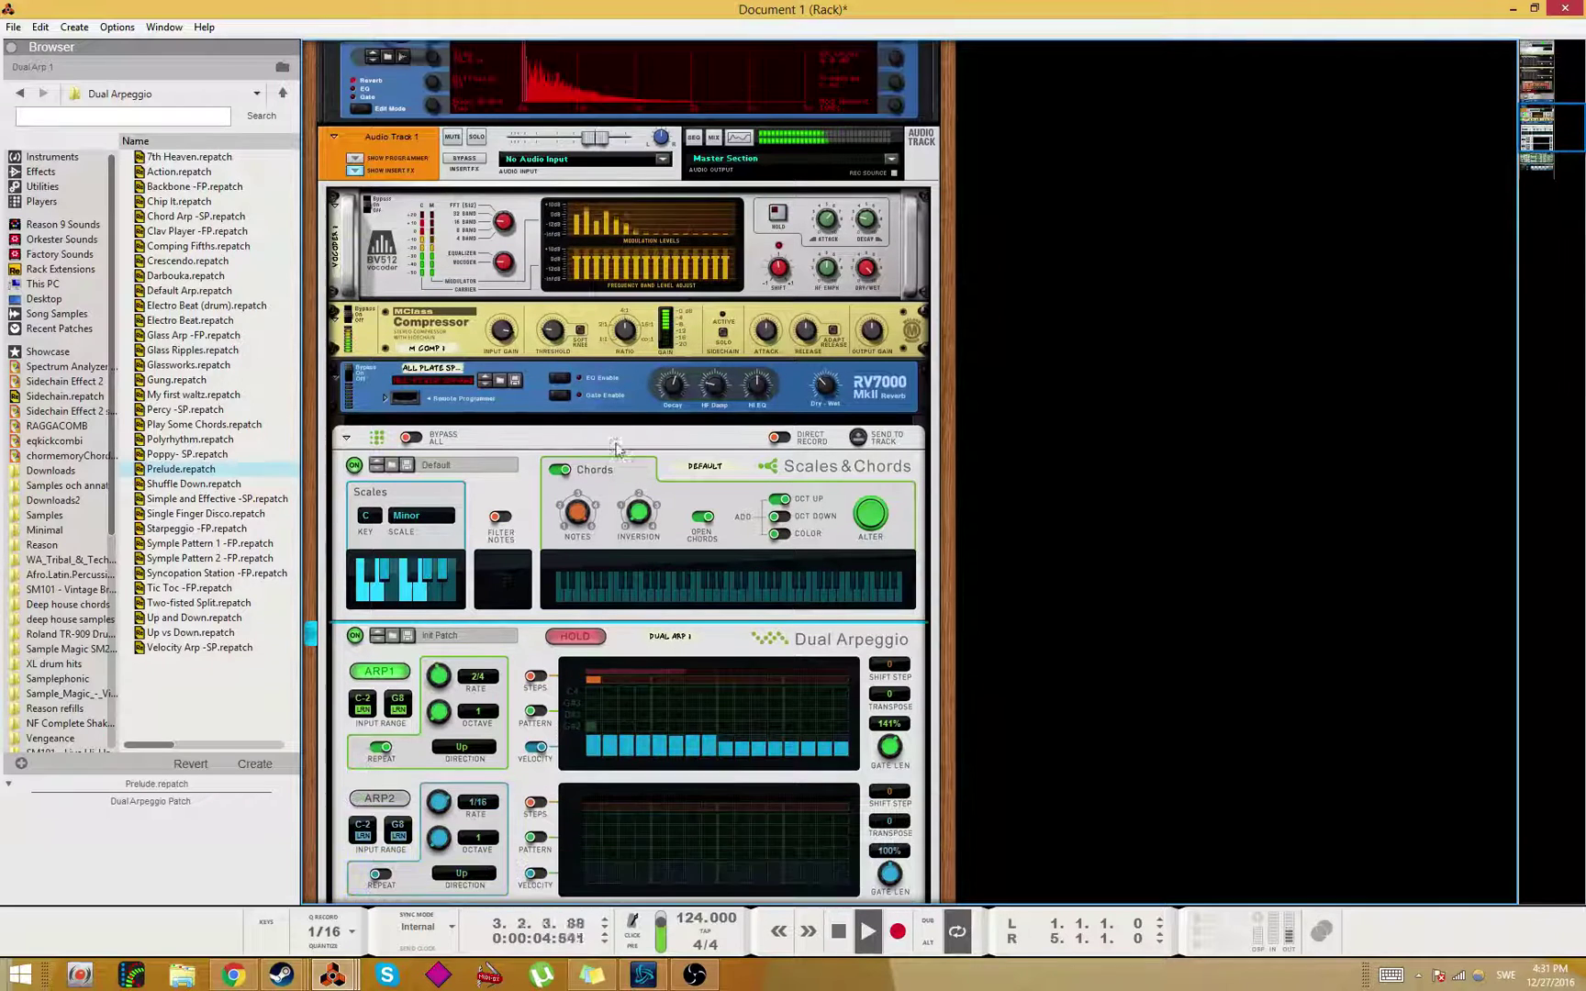
{"action": "scroll", "coordinate": [514, 454], "scroll_direction": "up", "scroll_amount": 2}
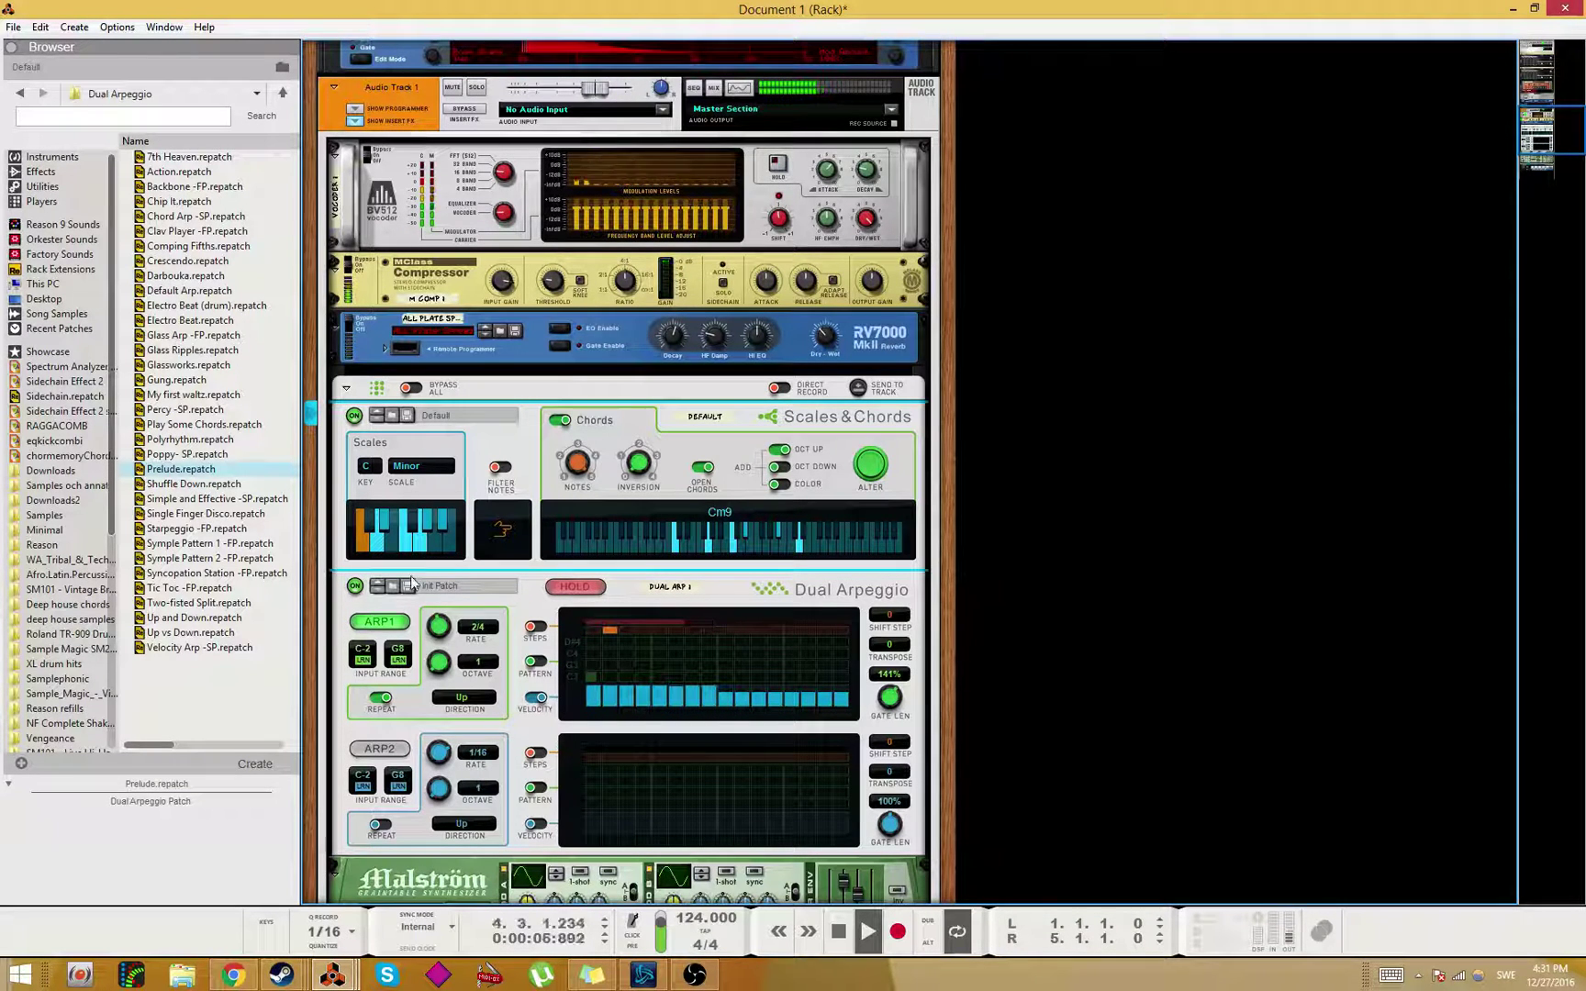
{"action": "left_click", "coordinate": [570, 664]}
{"action": "left_click_drag", "start_coordinate": [590, 677], "coordinate": [597, 649]}
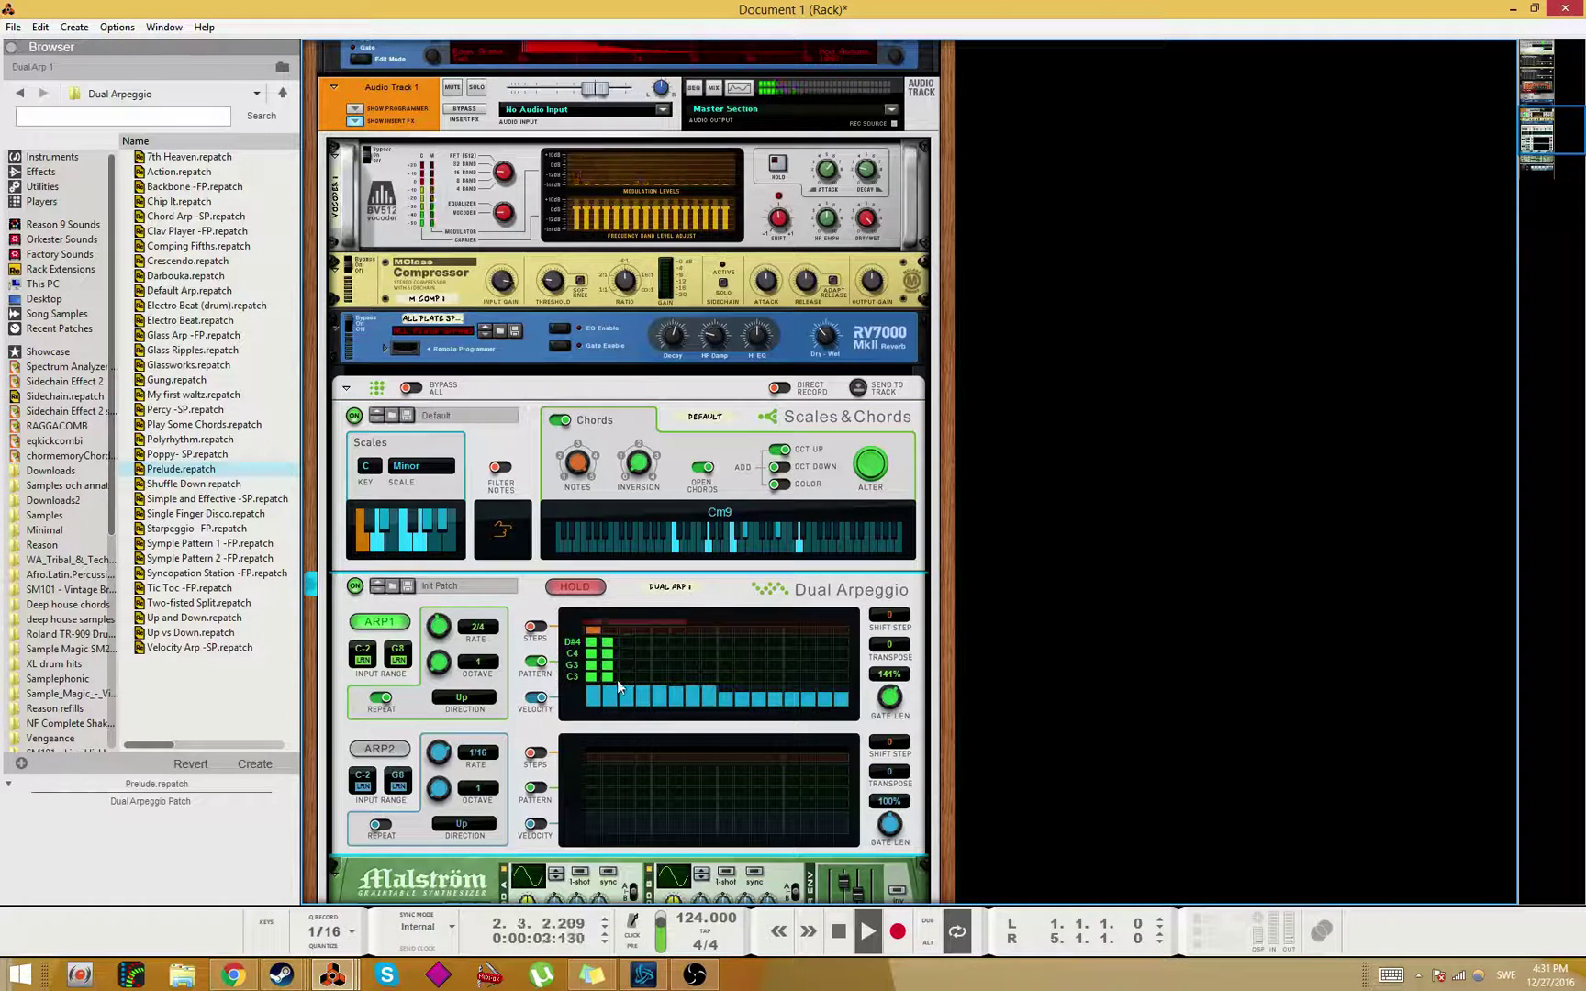
{"action": "left_click_drag", "start_coordinate": [632, 641], "coordinate": [634, 648]}
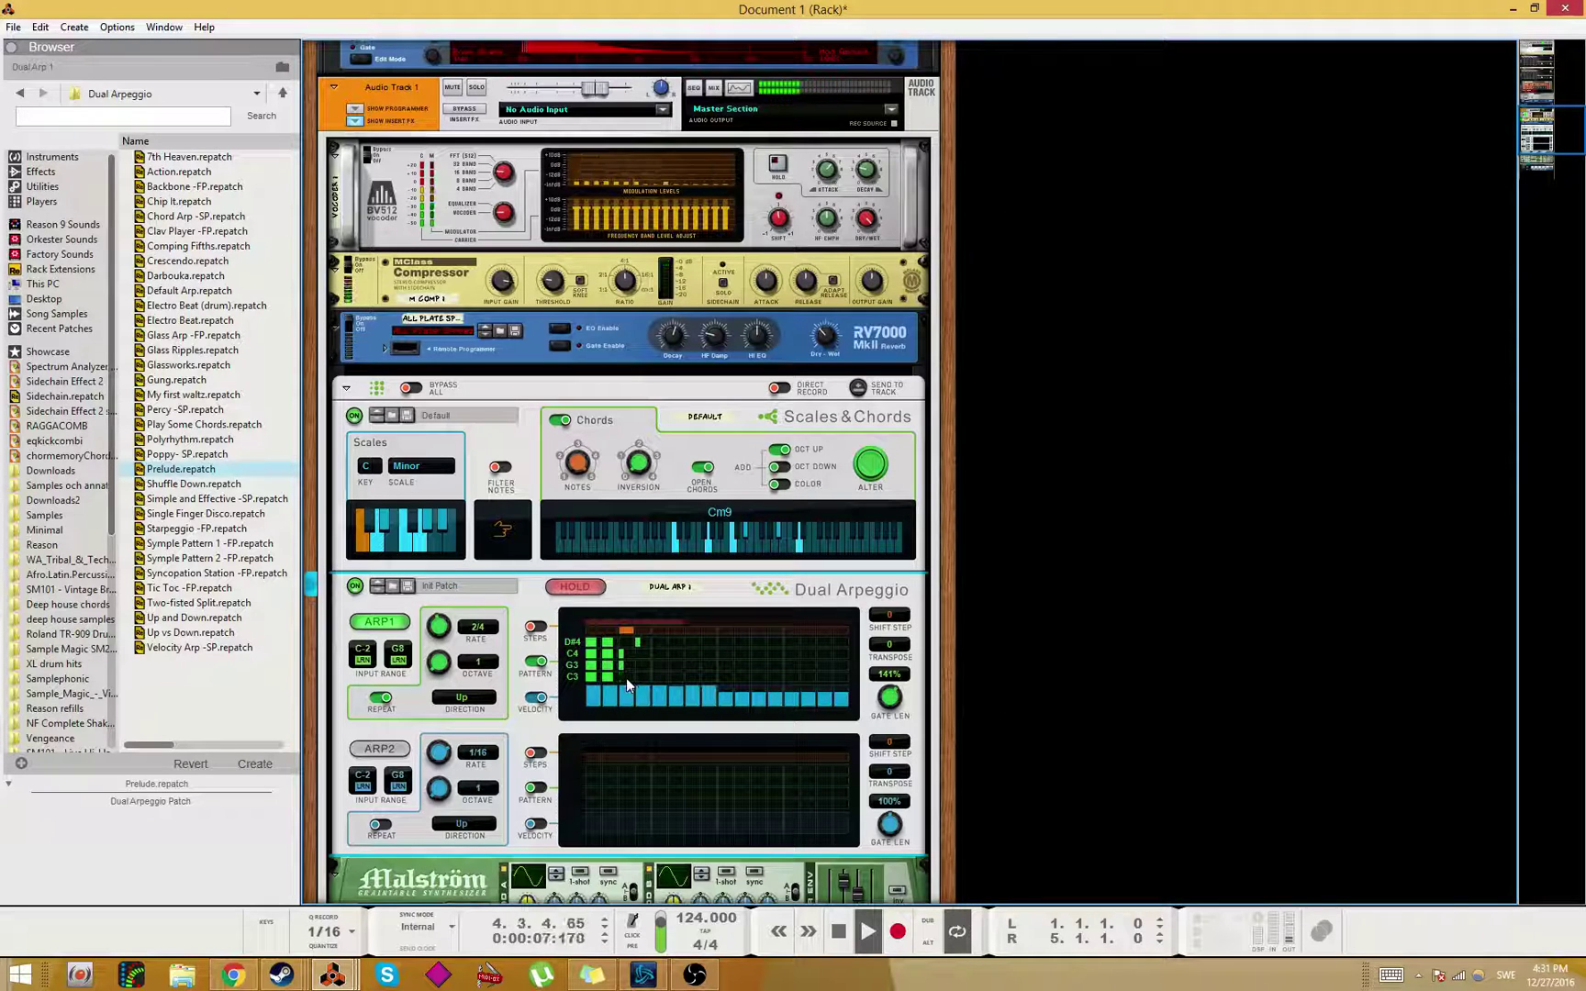
{"action": "mouse_move", "coordinate": [630, 669]}
{"action": "left_mouse_down"}
{"action": "mouse_move", "coordinate": [649, 649]}
{"action": "mouse_move", "coordinate": [699, 646]}
{"action": "mouse_move", "coordinate": [693, 661]}
{"action": "left_mouse_up"}
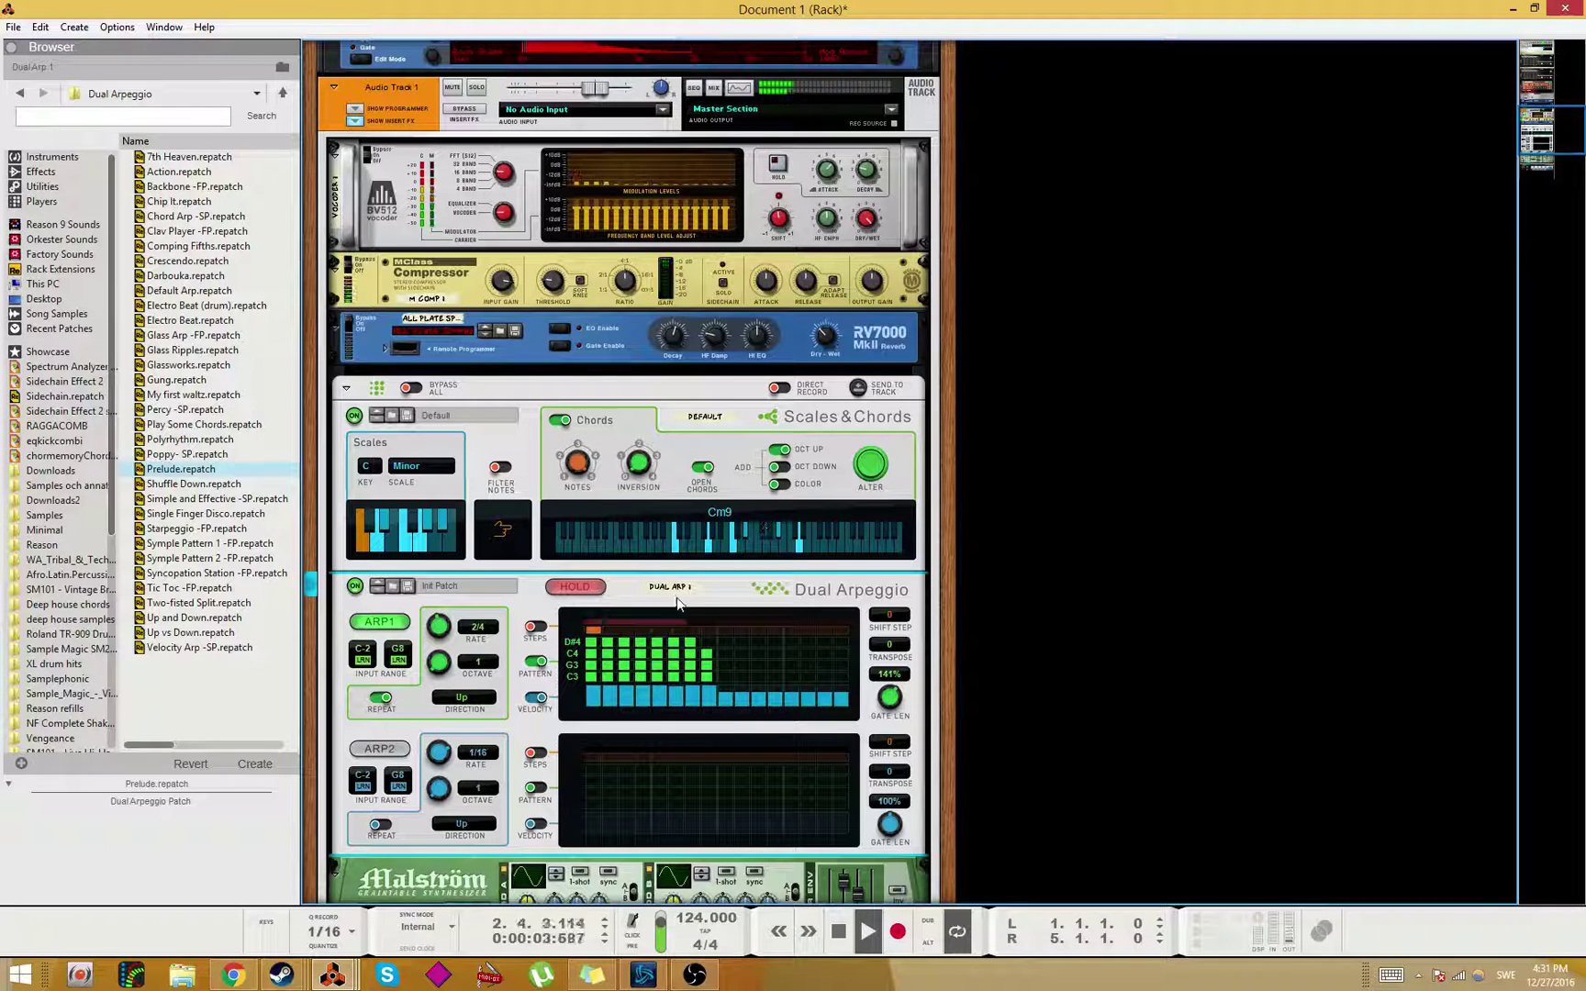
{"action": "scroll", "coordinate": [655, 493], "scroll_direction": "down", "scroll_amount": 2}
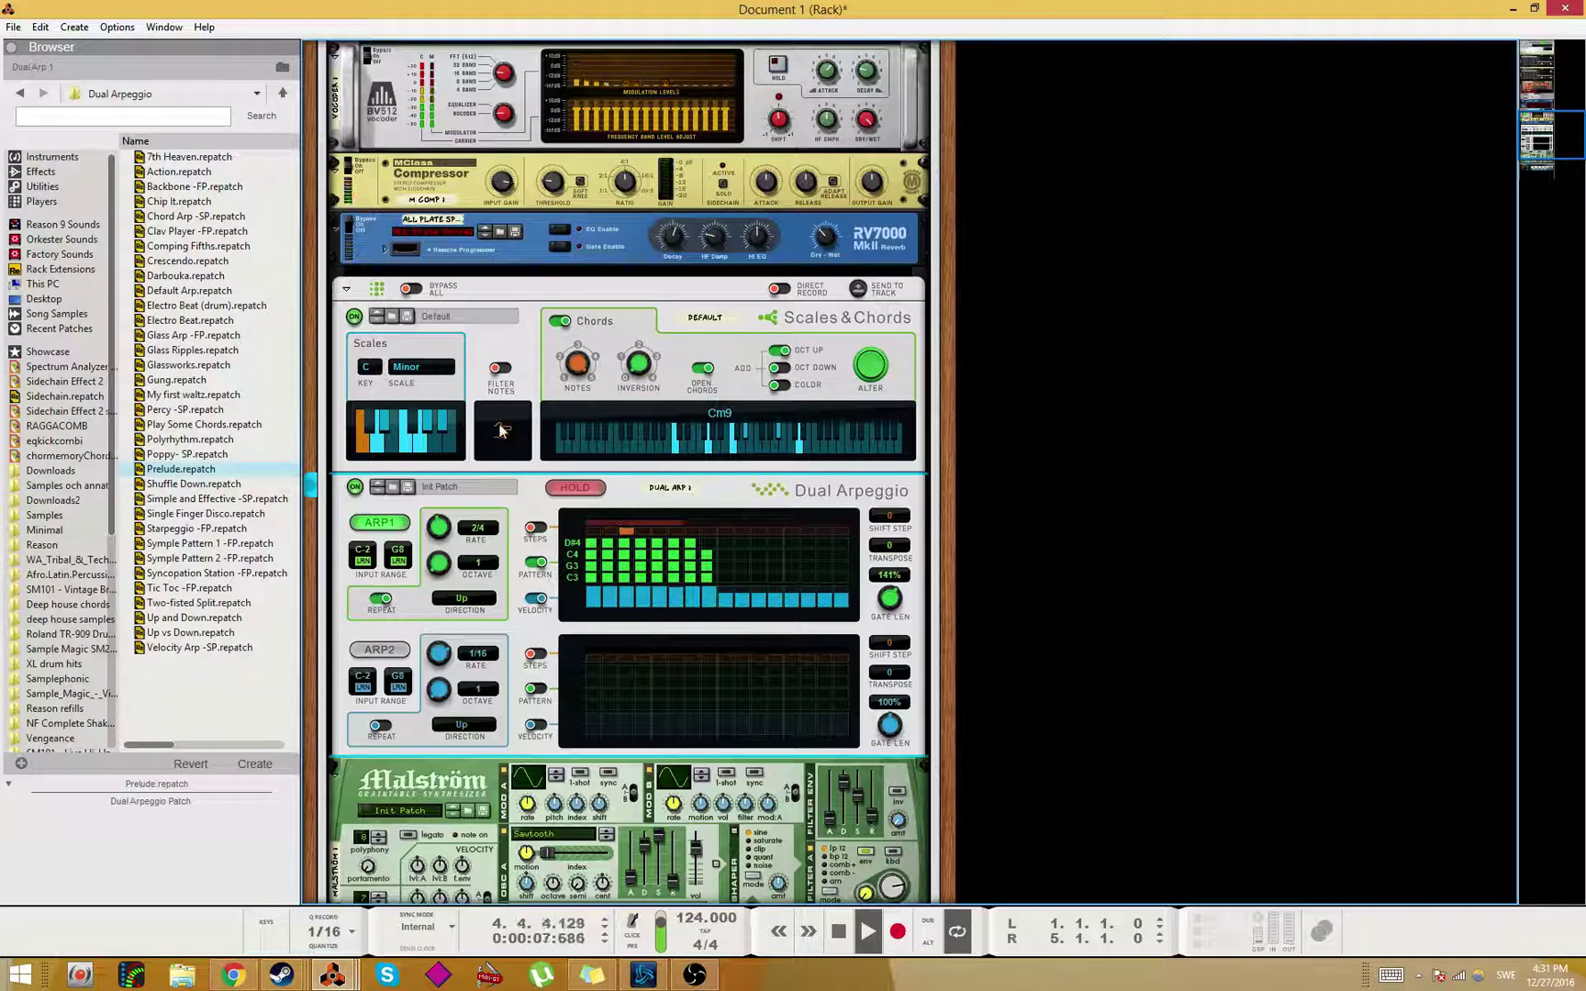
Step: Select Scales & Chords and flip the rack to its rear cable view
{"action": "left_click", "coordinate": [879, 366]}
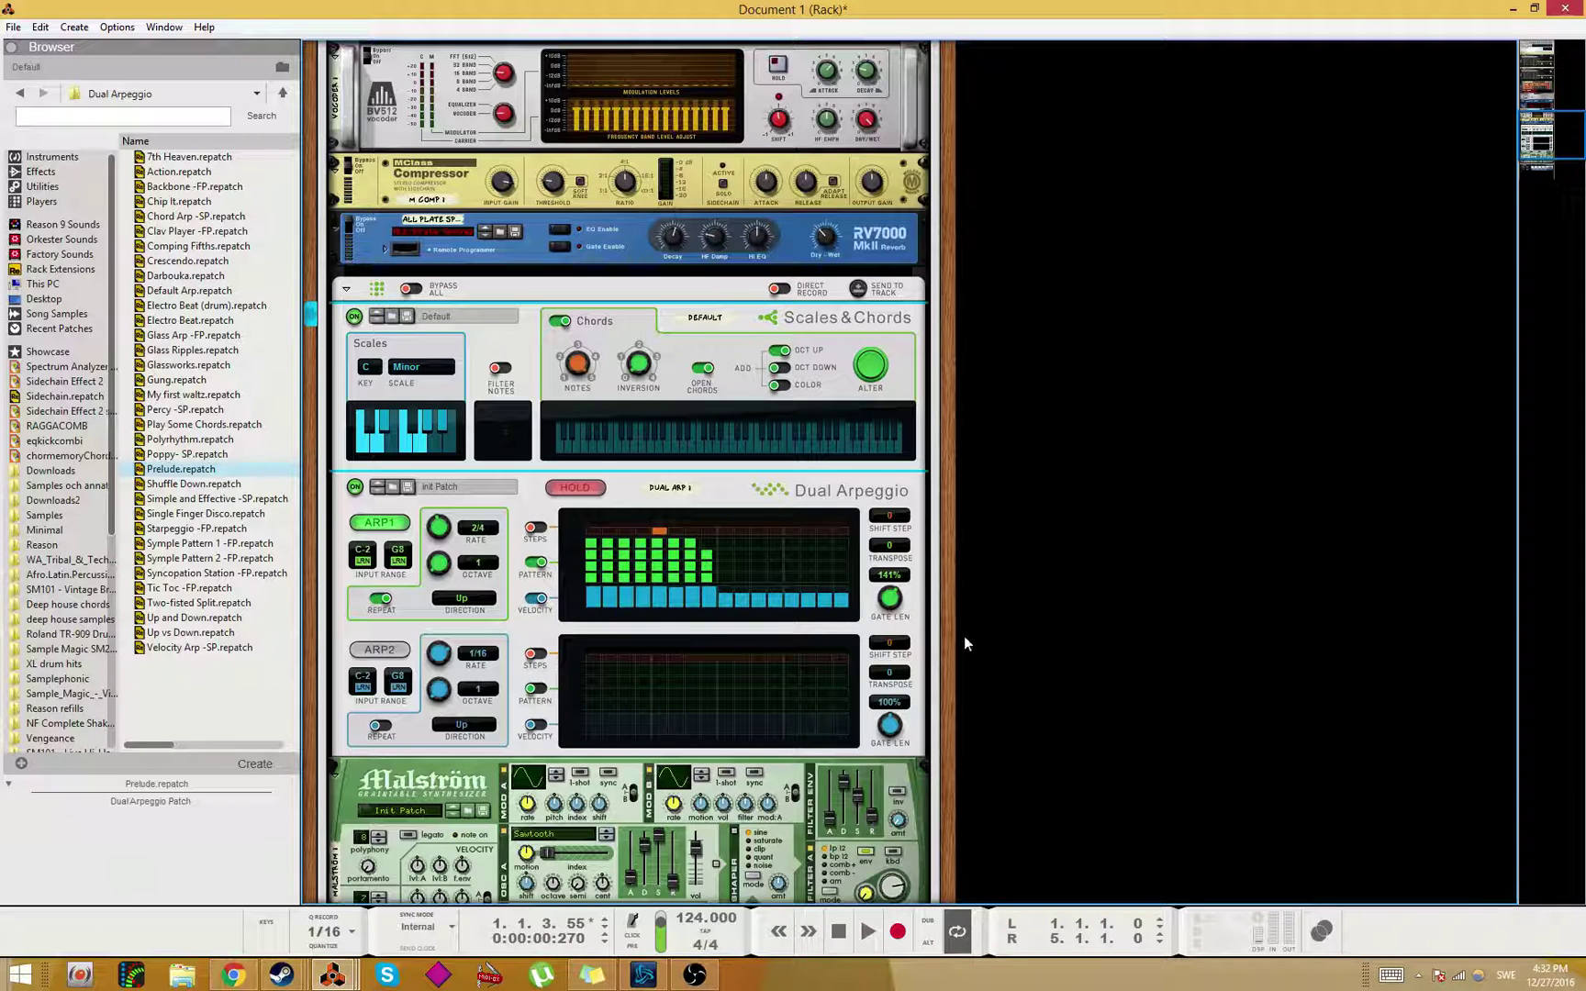
{"action": "scroll", "coordinate": [693, 624], "scroll_direction": "down", "scroll_amount": 3}
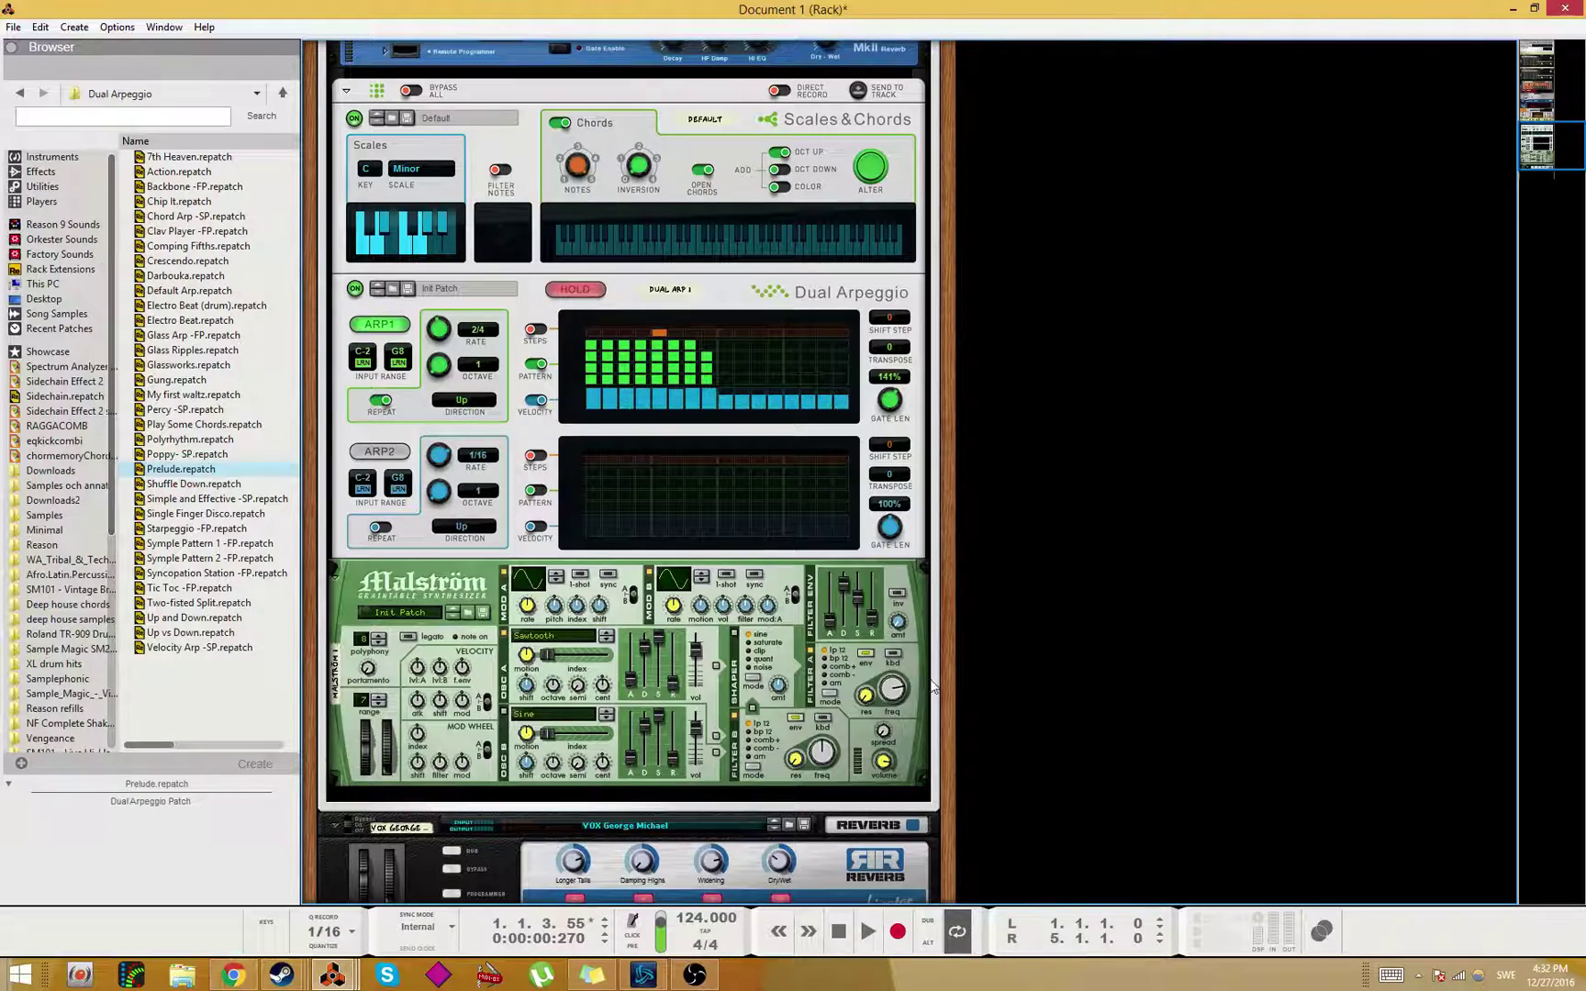
{"action": "scroll", "coordinate": [743, 401], "scroll_direction": "up", "scroll_amount": 9}
{"action": "scroll", "coordinate": [740, 680], "scroll_direction": "down", "scroll_amount": 8}
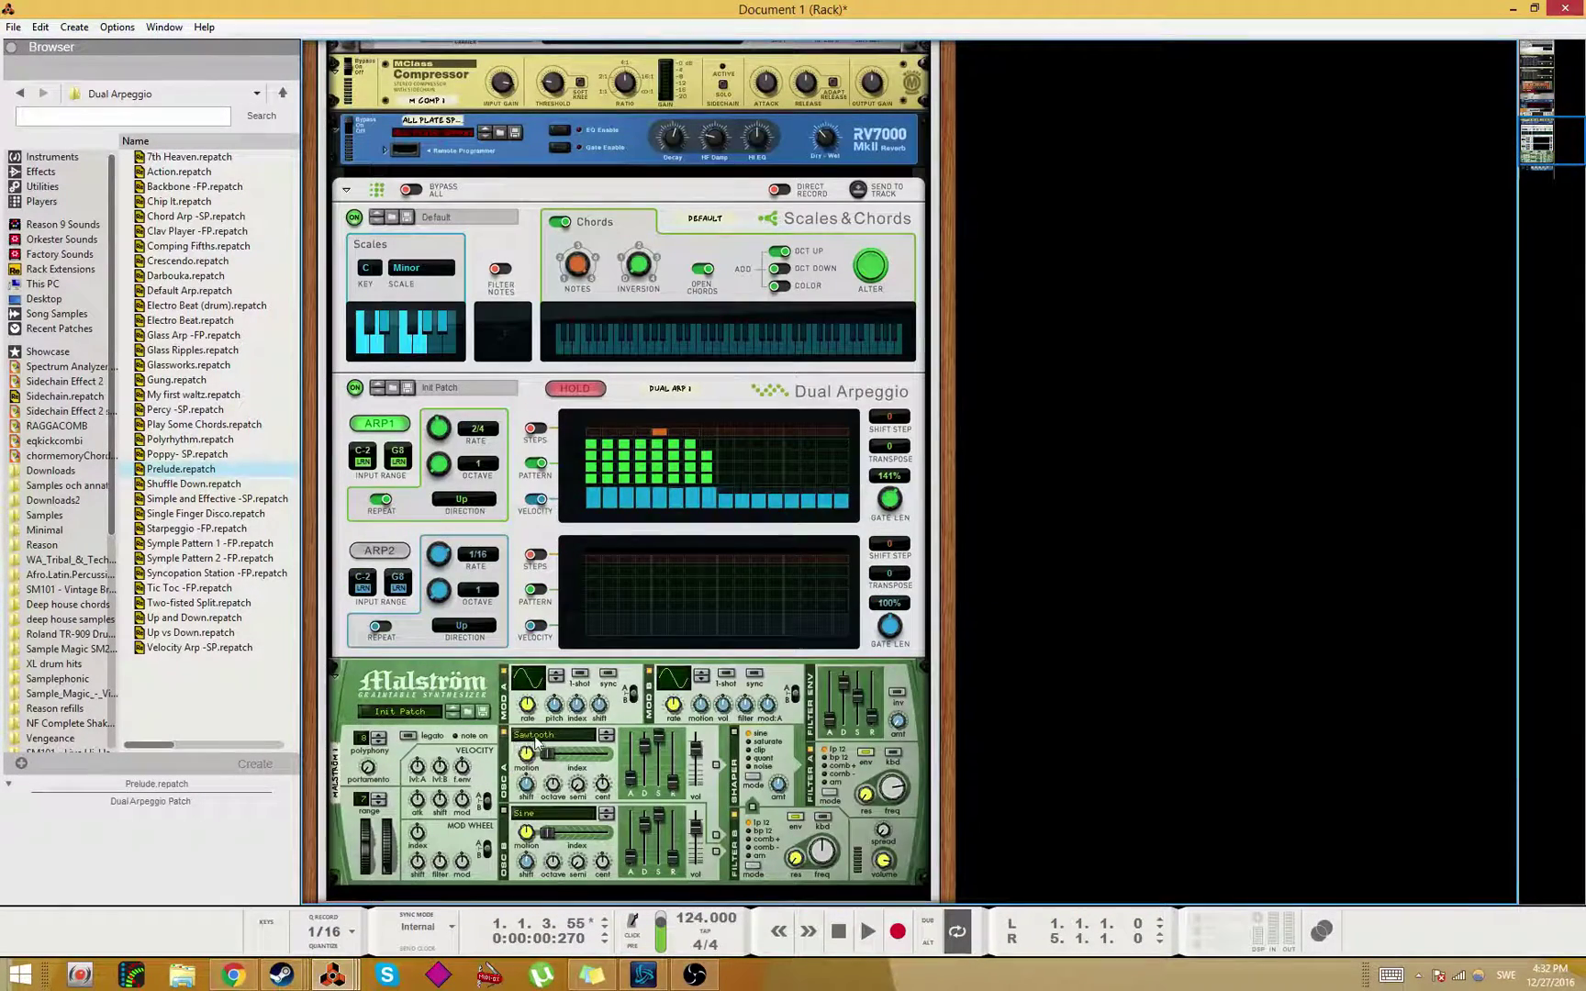
{"action": "scroll", "coordinate": [514, 342], "scroll_direction": "up", "scroll_amount": 5}
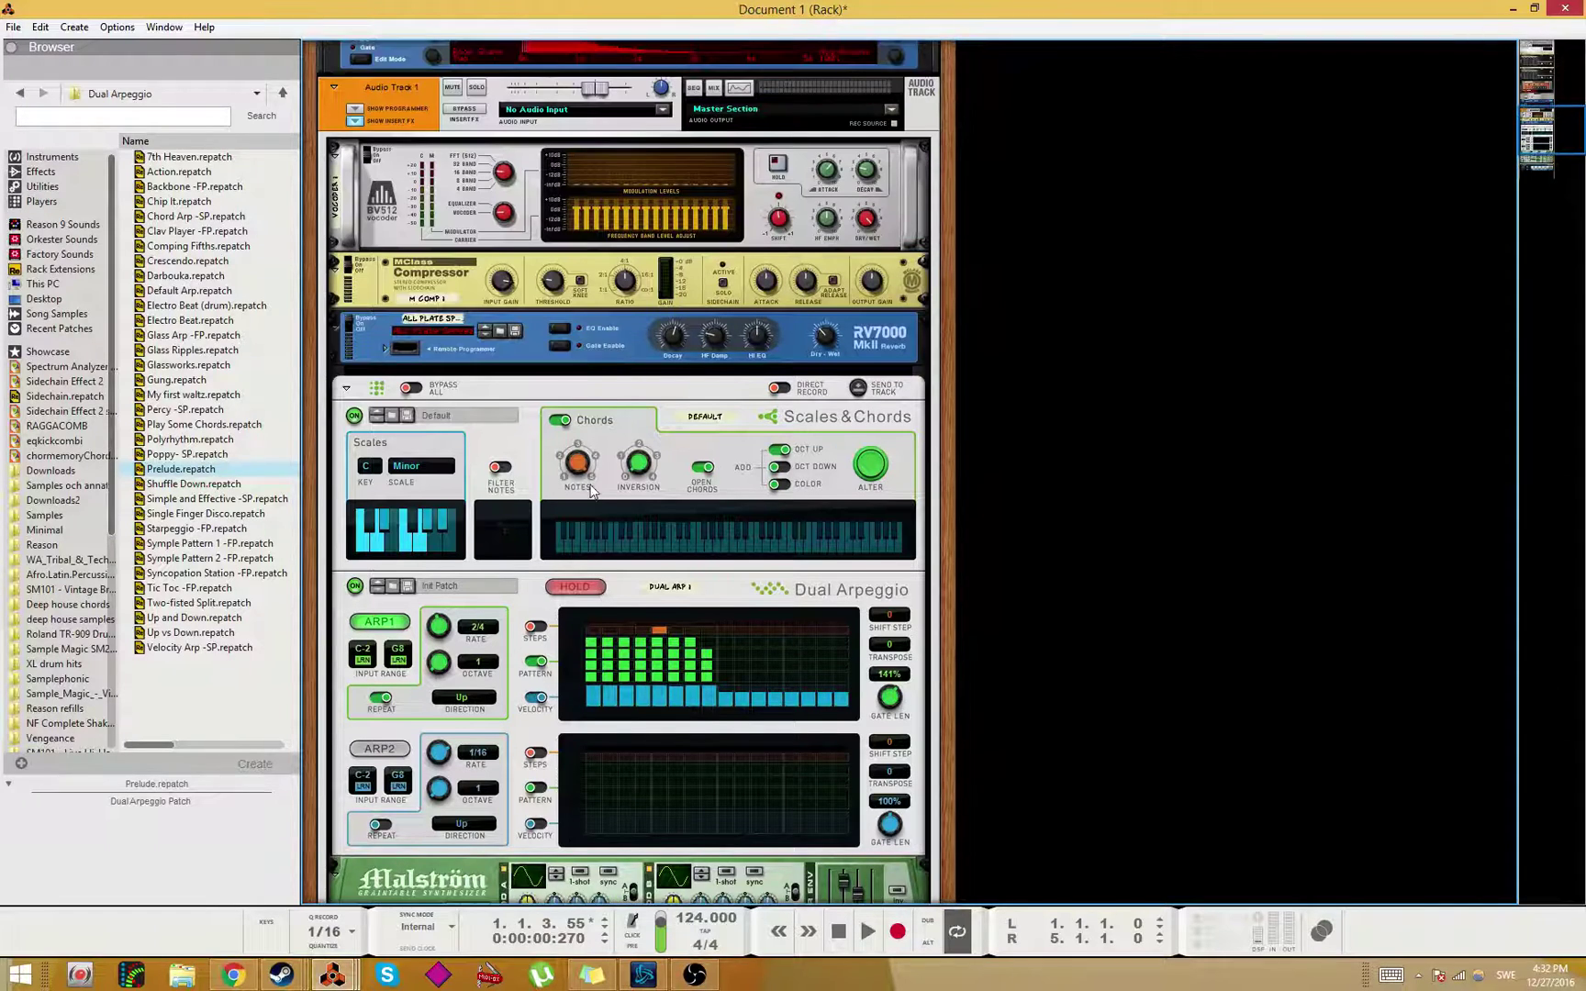
{"action": "key", "text": "Tab"}
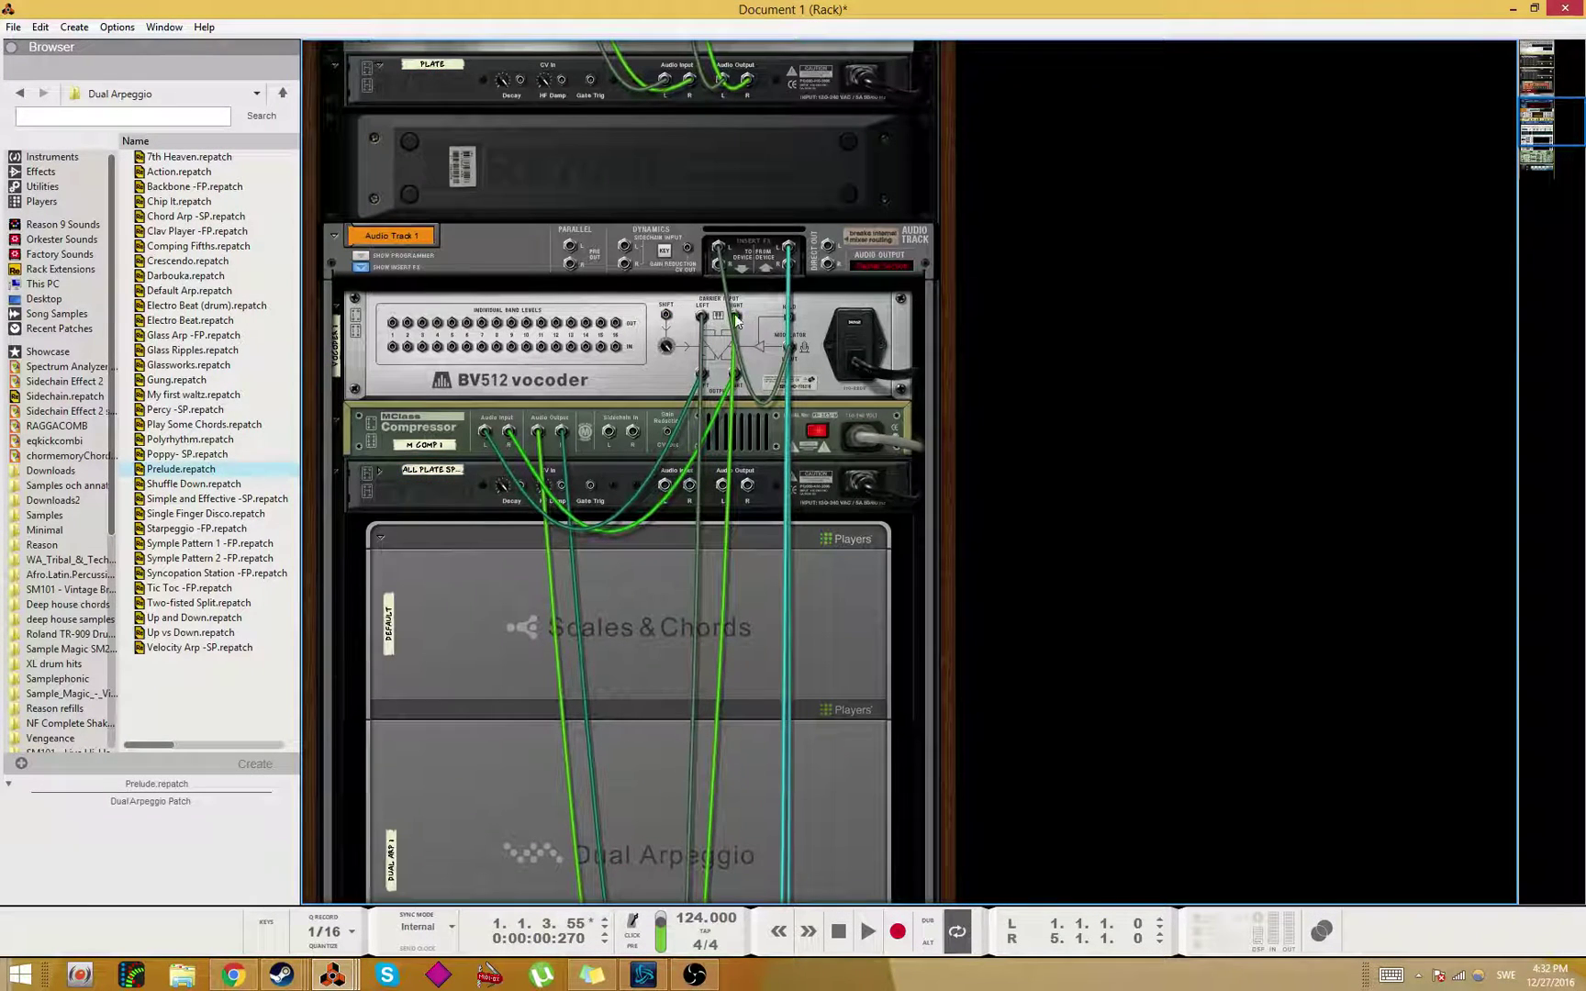
Step: Check the vocoder modulator cable, flip to the front and audition the rig with the reverb combinator
{"action": "left_click_drag", "start_coordinate": [789, 347], "coordinate": [729, 303]}
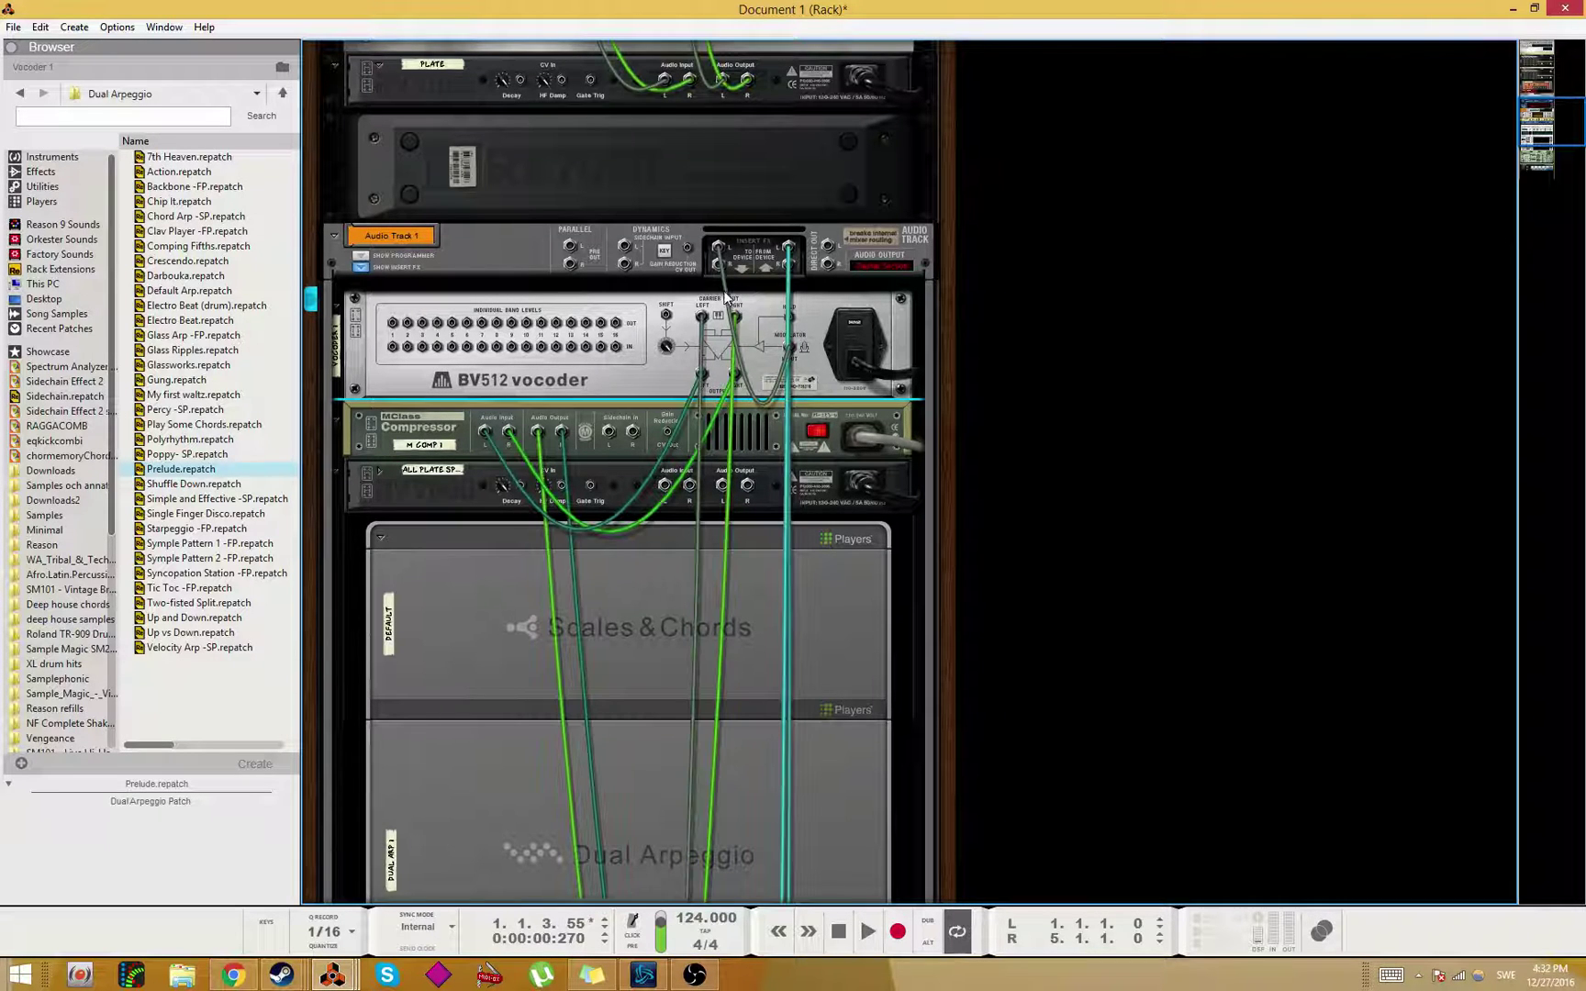
{"action": "key", "text": "Tab"}
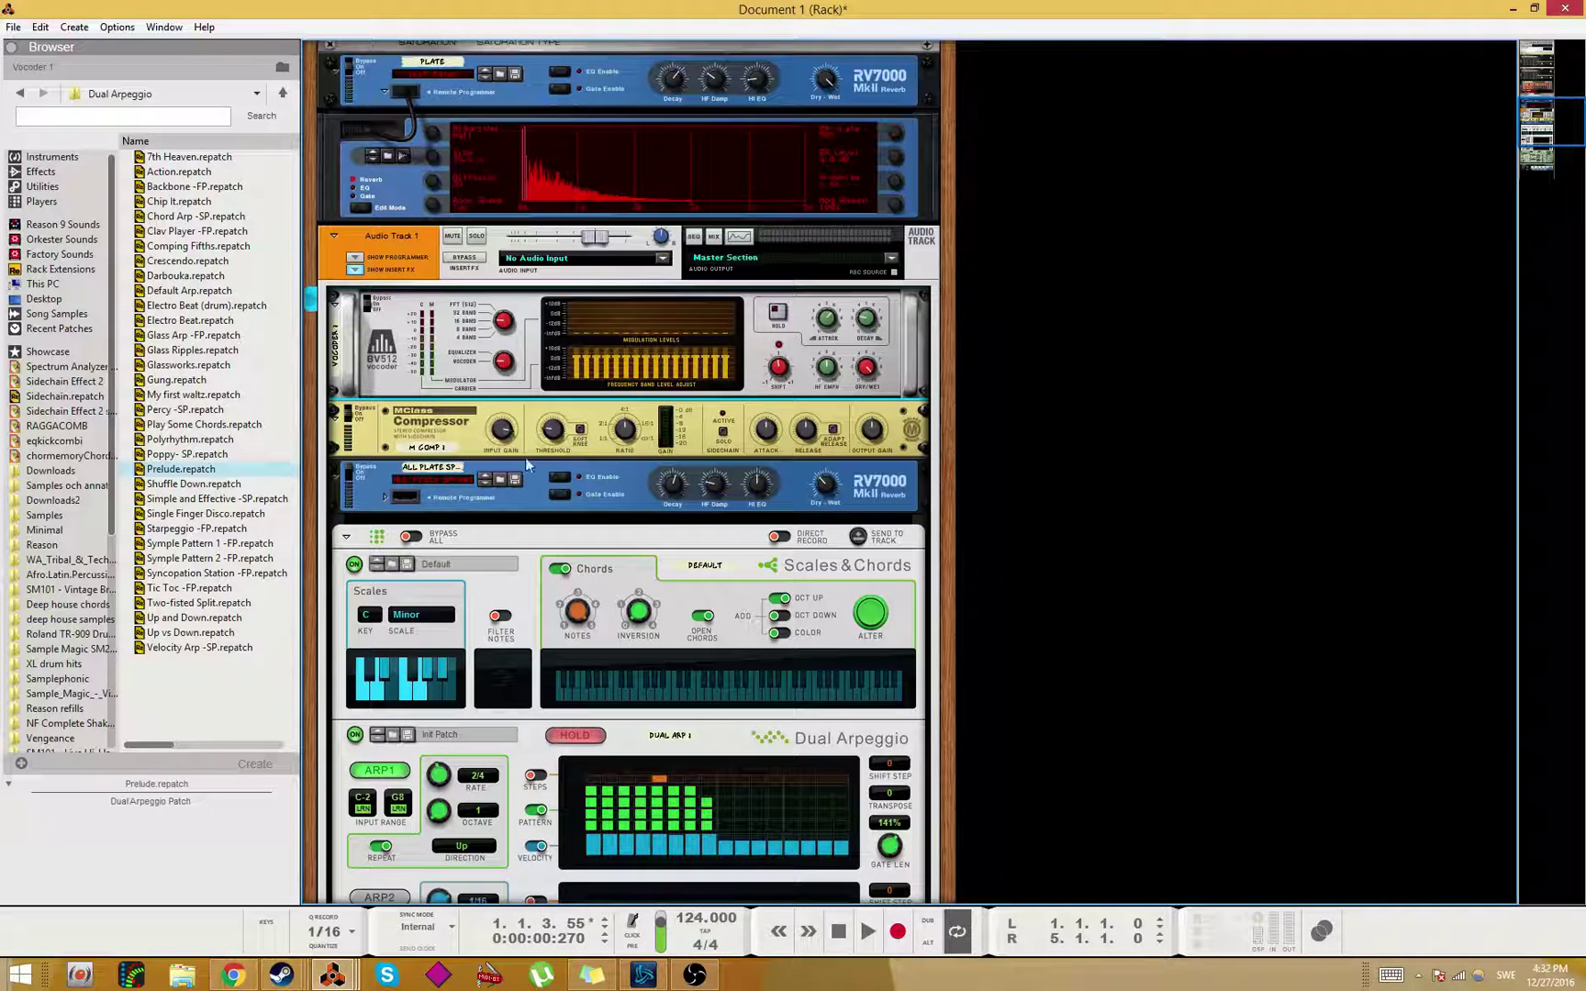
{"action": "key", "text": "space"}
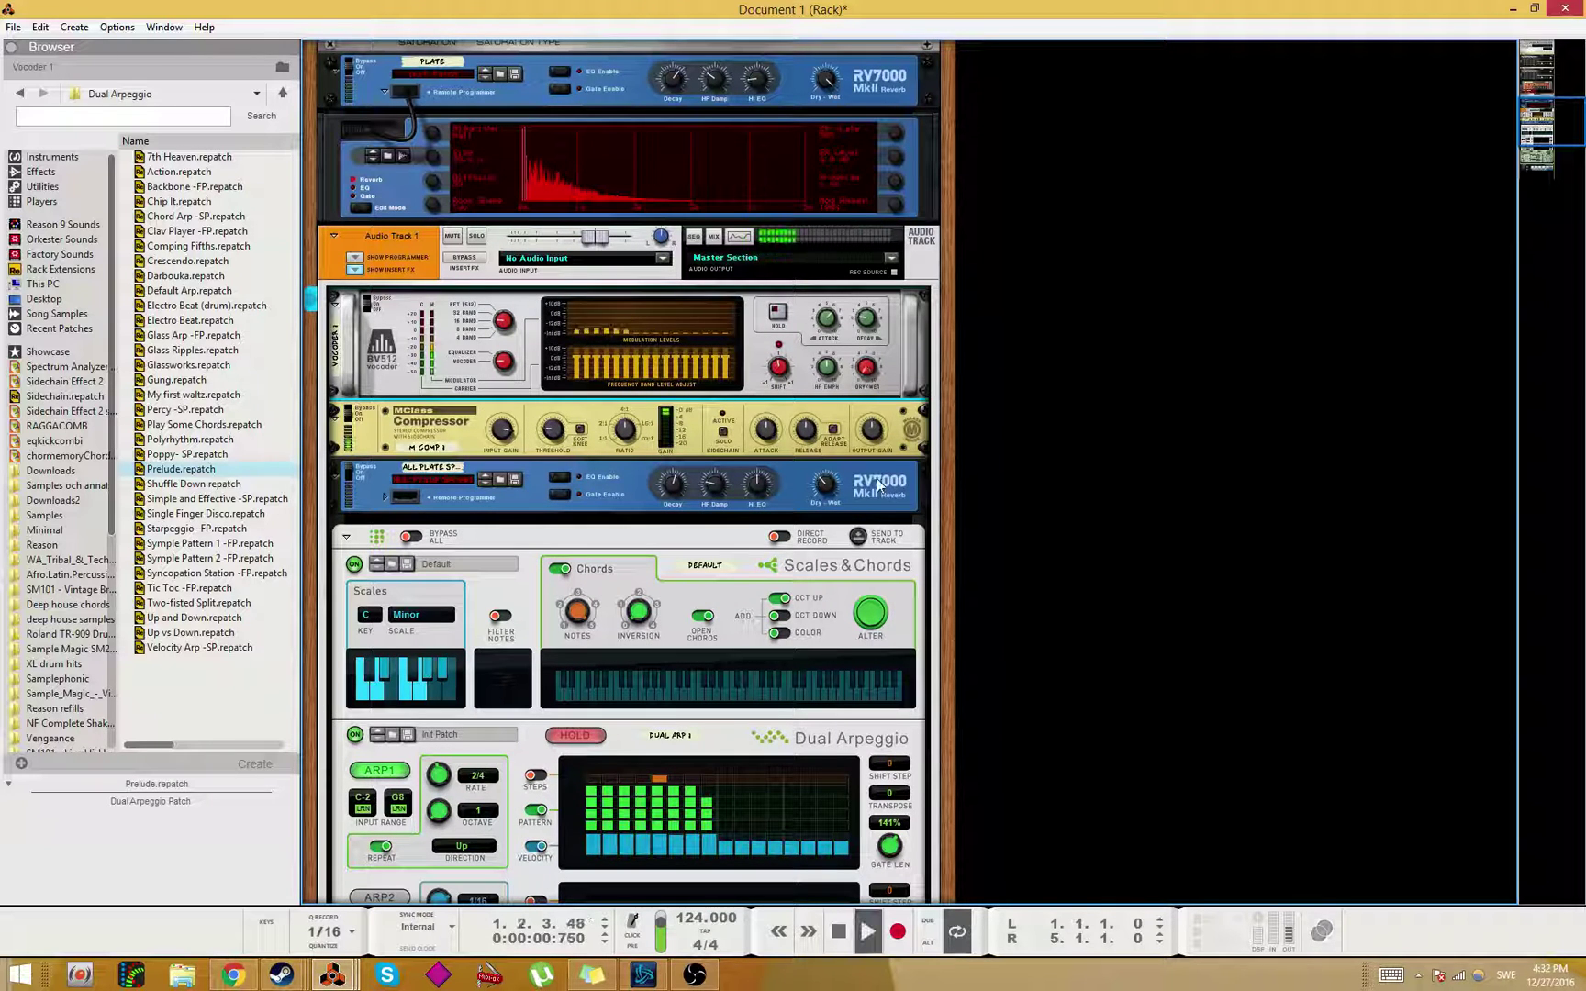
{"action": "scroll", "coordinate": [865, 407], "scroll_direction": "down", "scroll_amount": 10}
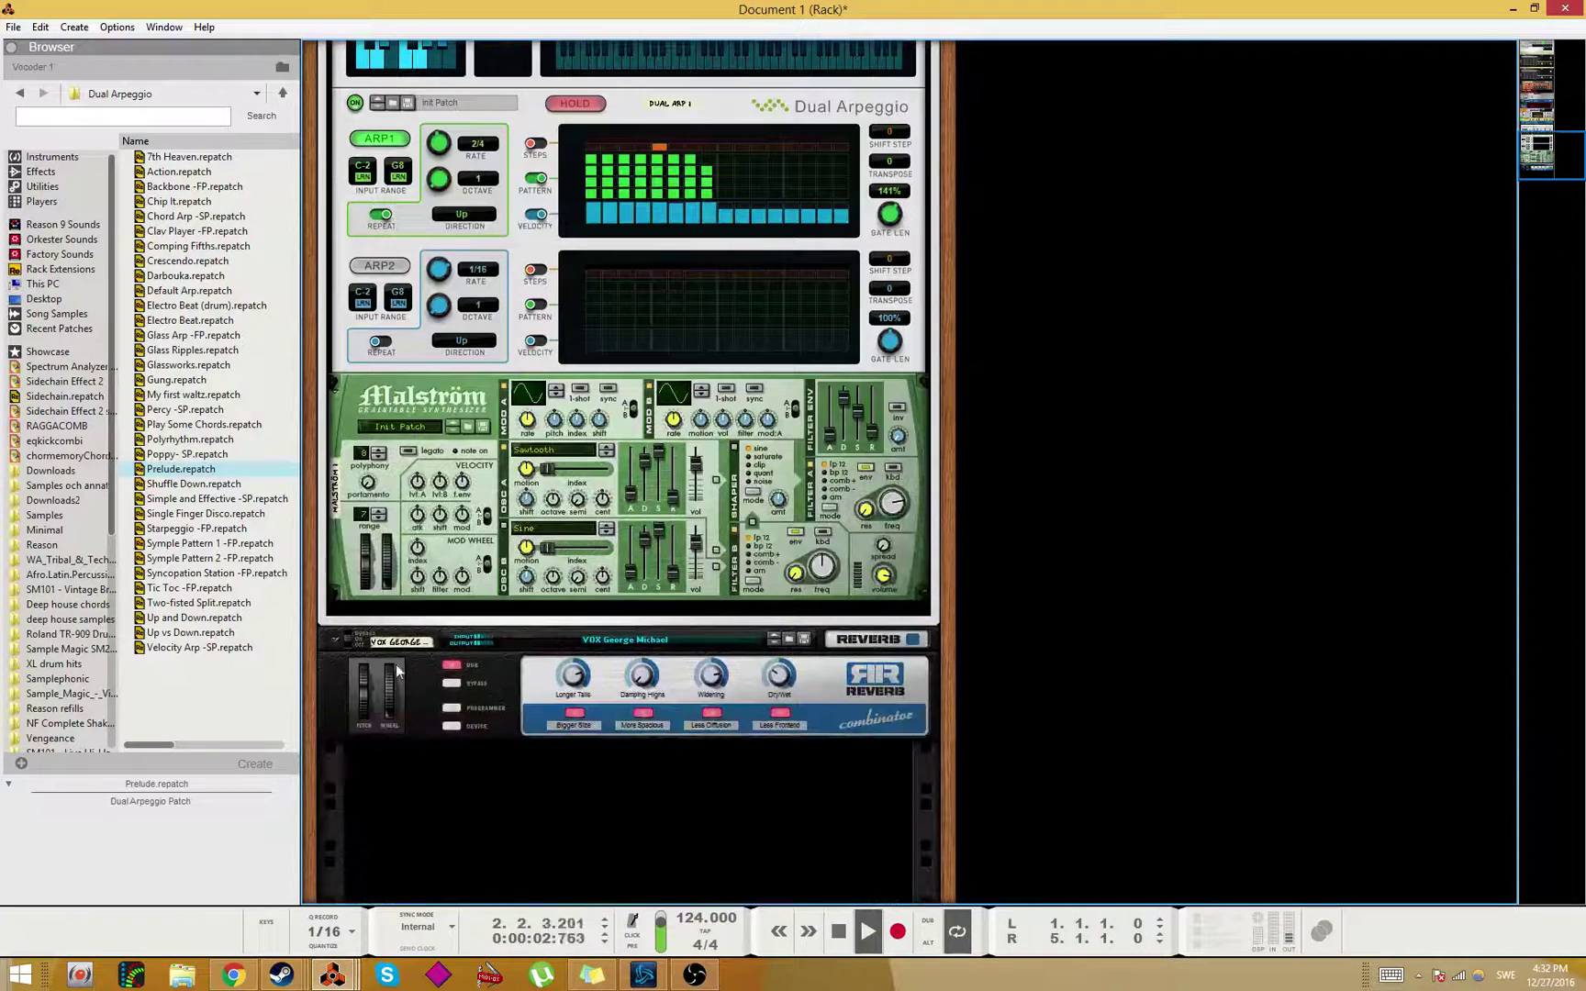
{"action": "left_click", "coordinate": [355, 645]}
{"action": "scroll", "coordinate": [382, 593], "scroll_direction": "up", "scroll_amount": 11}
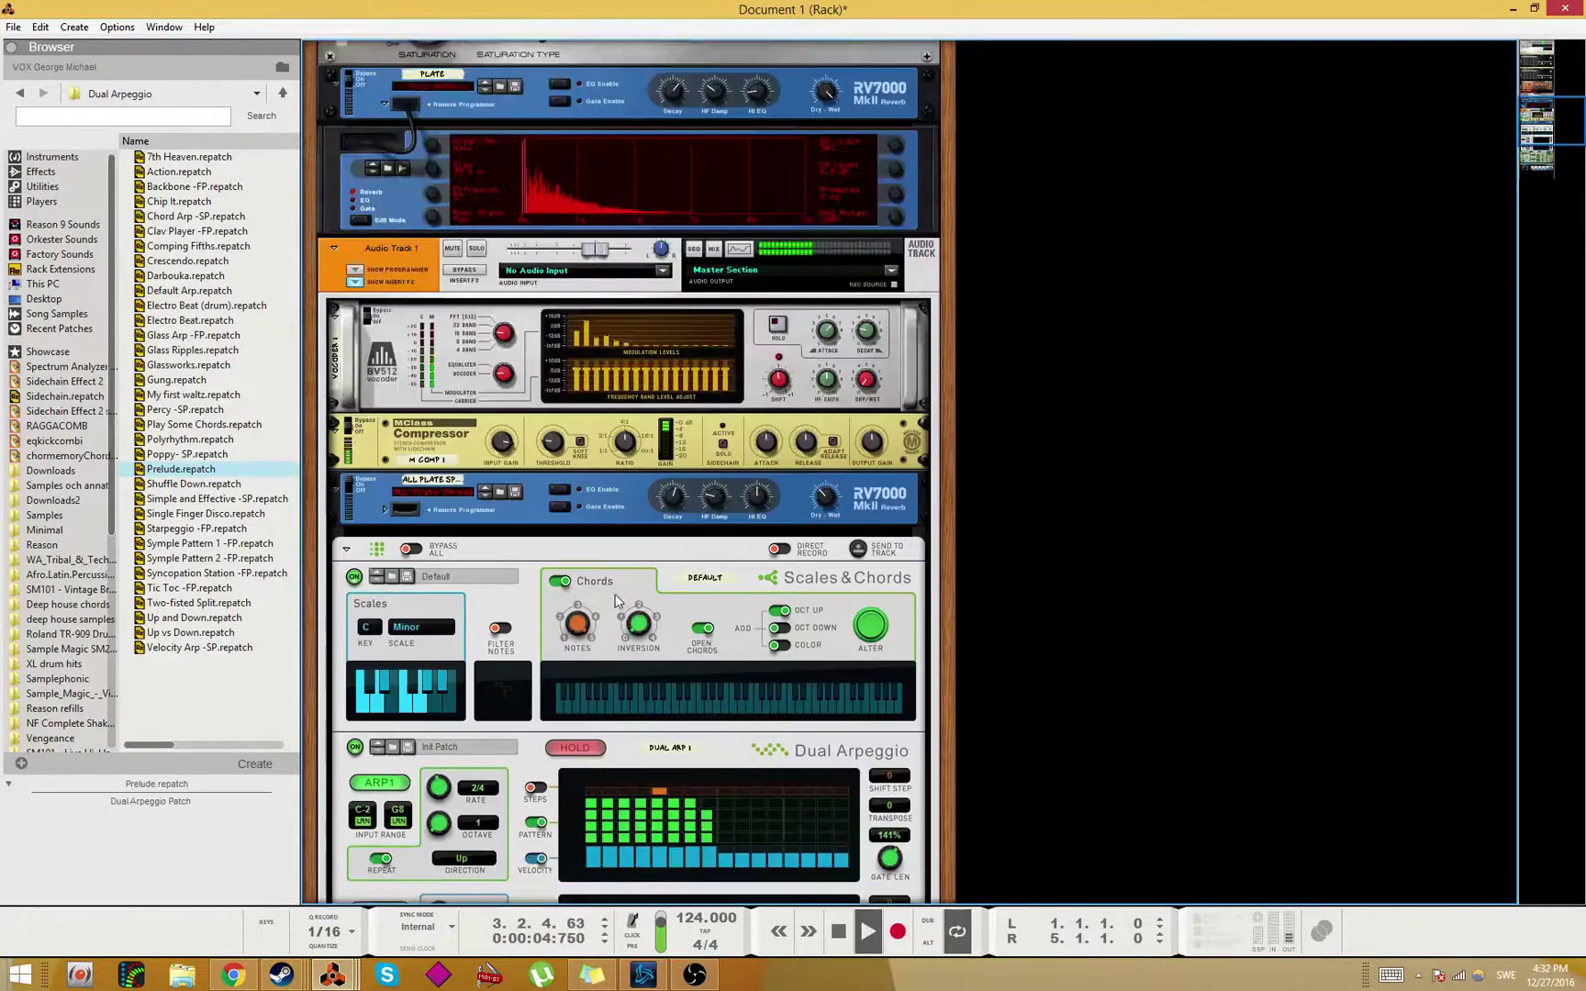
{"action": "scroll", "coordinate": [379, 731], "scroll_direction": "down", "scroll_amount": 10}
{"action": "key", "text": "space"}
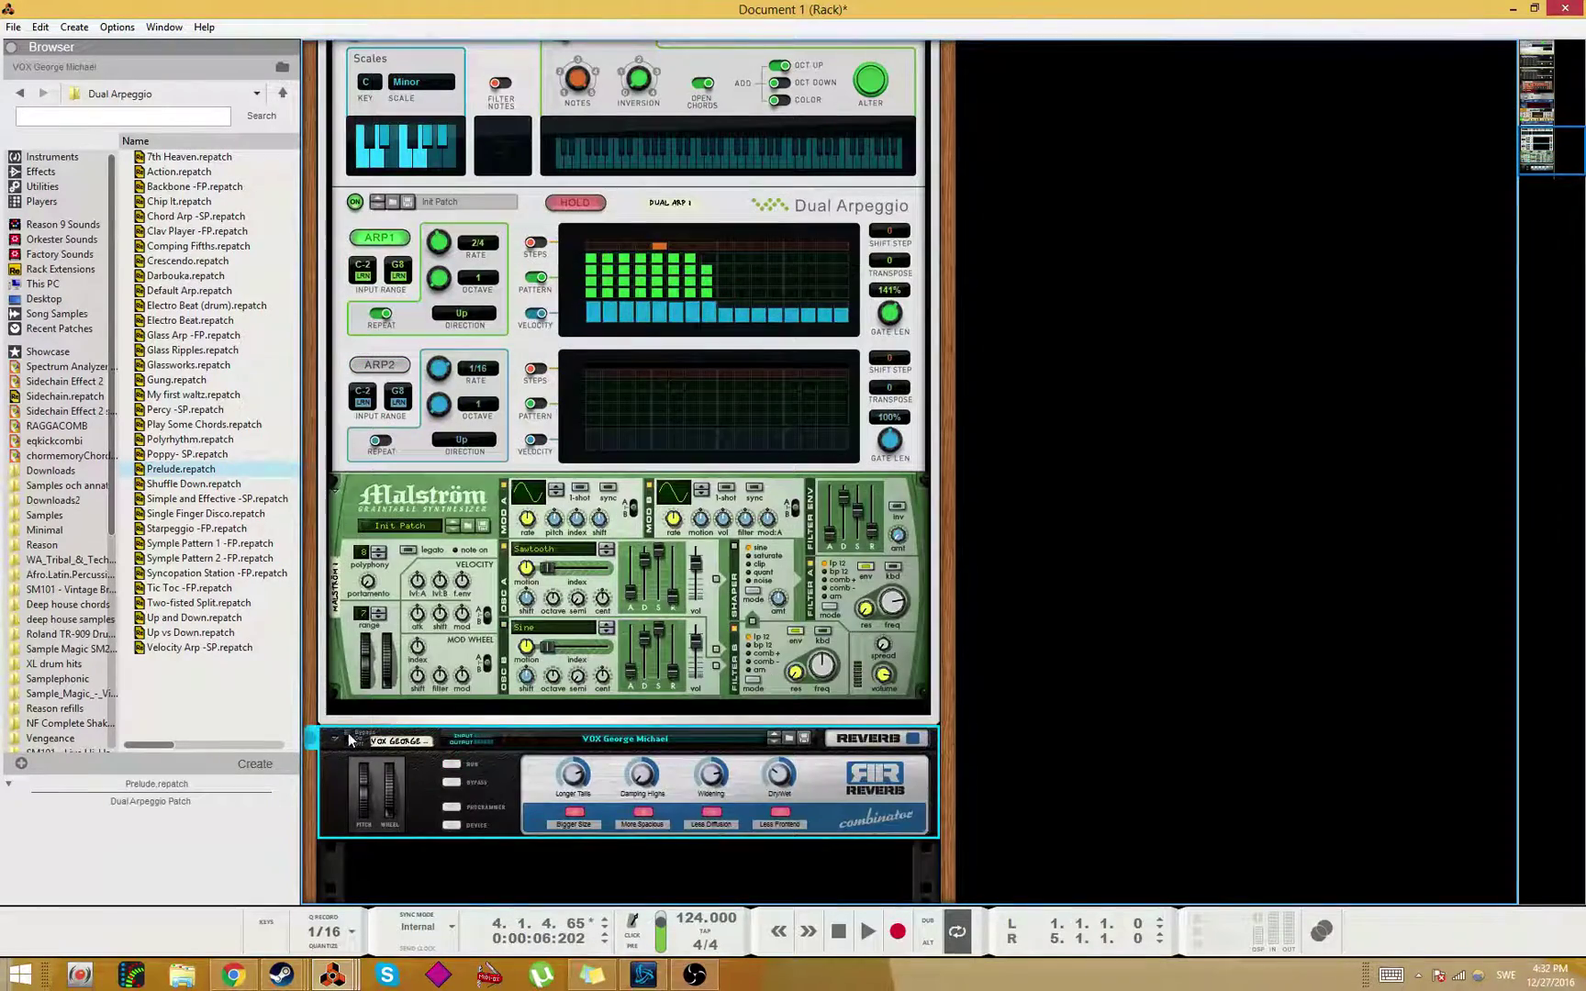
Step: Resume playback with the BV512 selected, switch Scales & Chords on and lower its Notes count
{"action": "scroll", "coordinate": [786, 421], "scroll_direction": "up", "scroll_amount": 12}
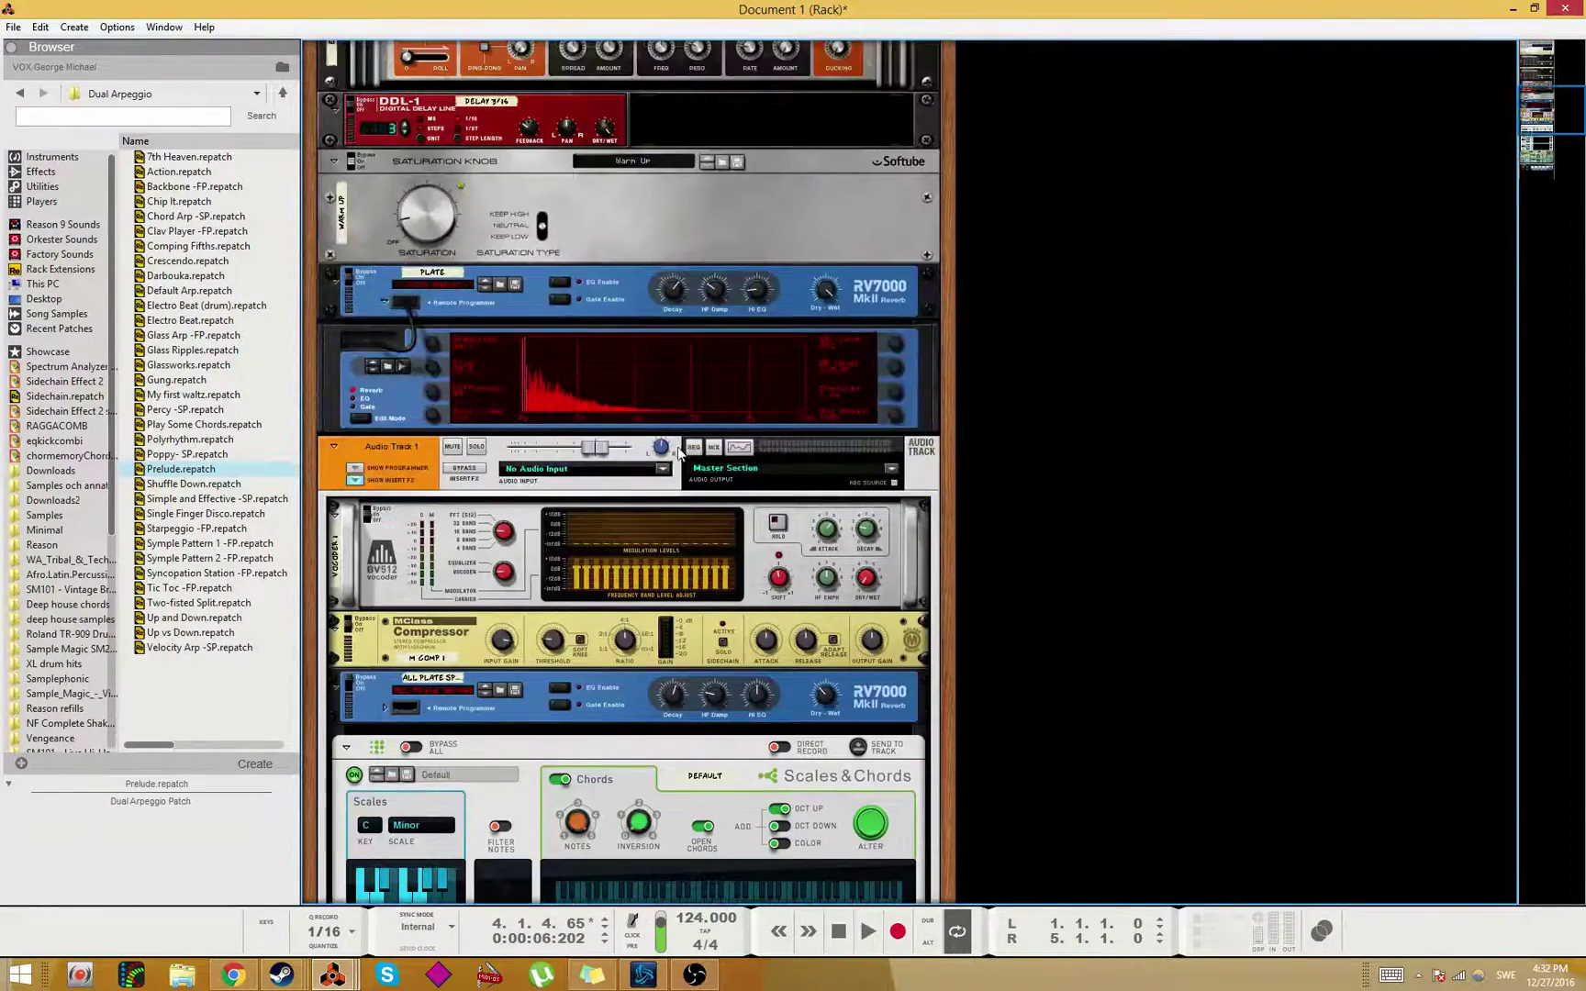
{"action": "scroll", "coordinate": [738, 548], "scroll_direction": "down", "scroll_amount": 3}
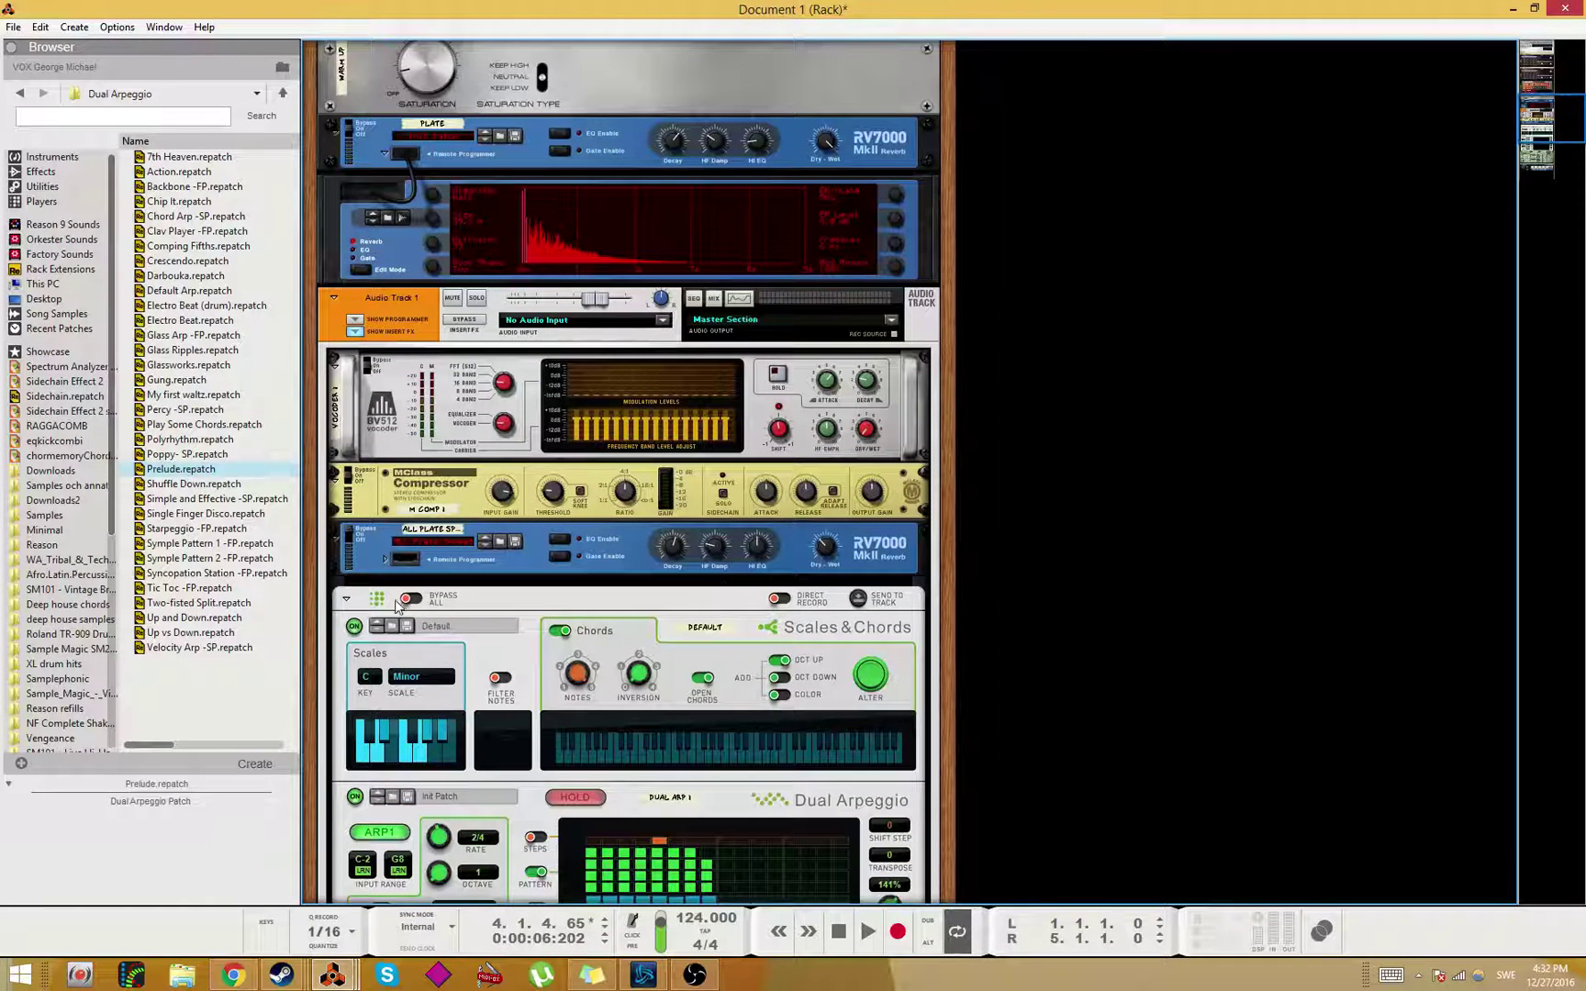
{"action": "left_click", "coordinate": [740, 462]}
{"action": "key", "text": "space"}
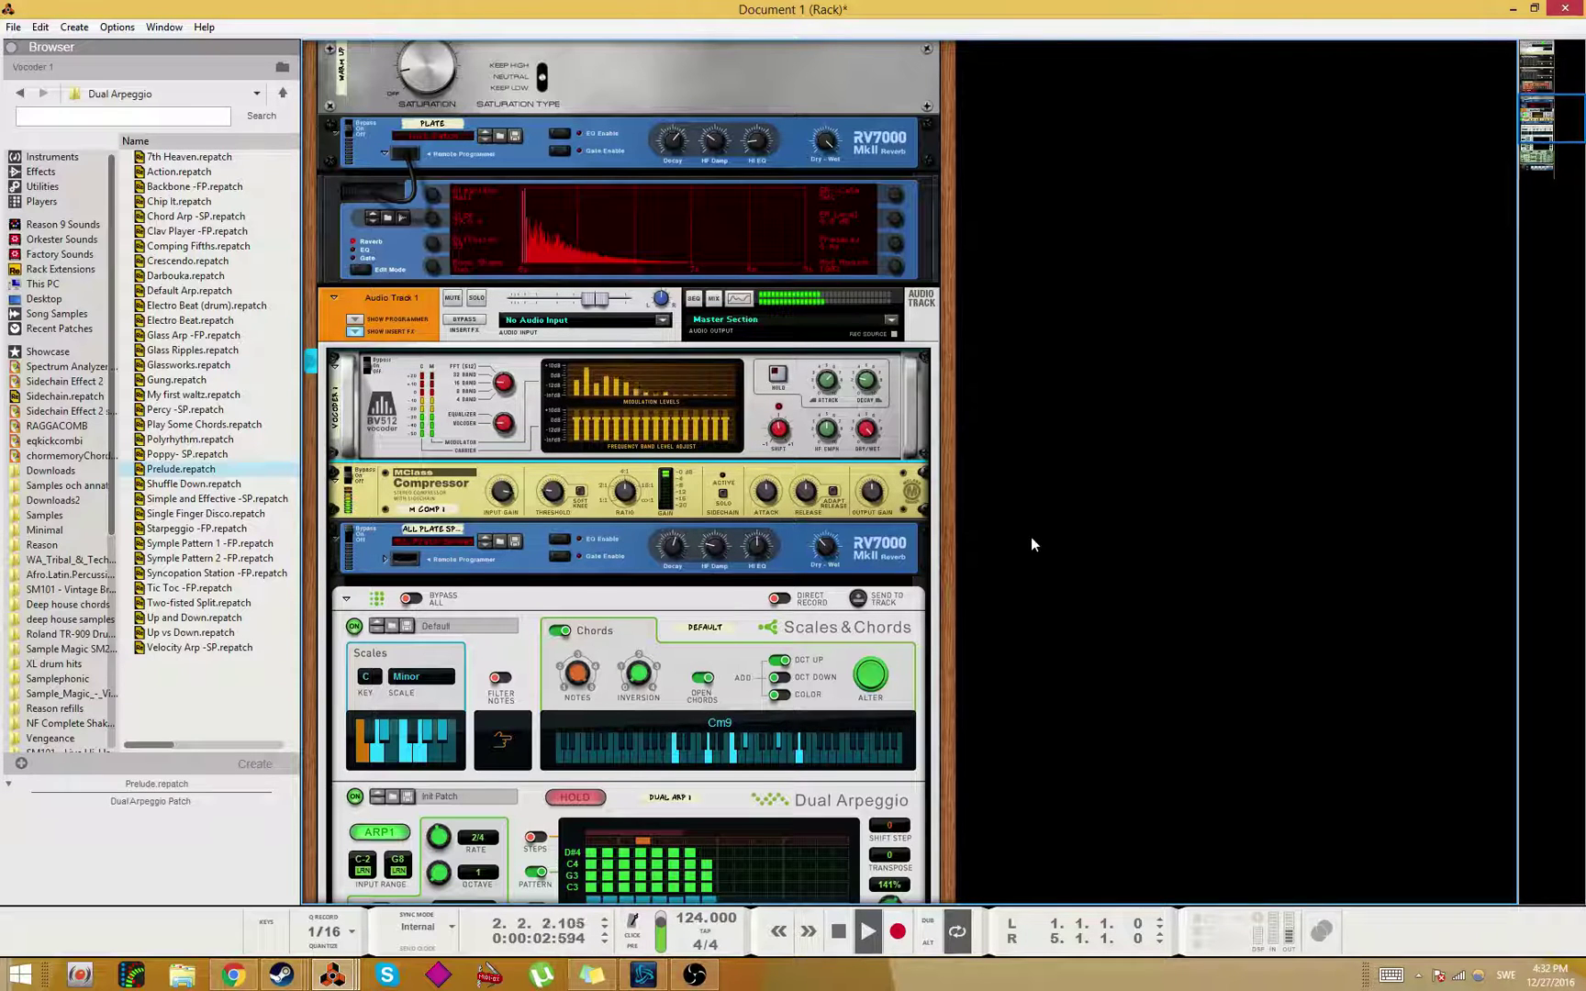
{"action": "scroll", "coordinate": [973, 459], "scroll_direction": "down", "scroll_amount": 3}
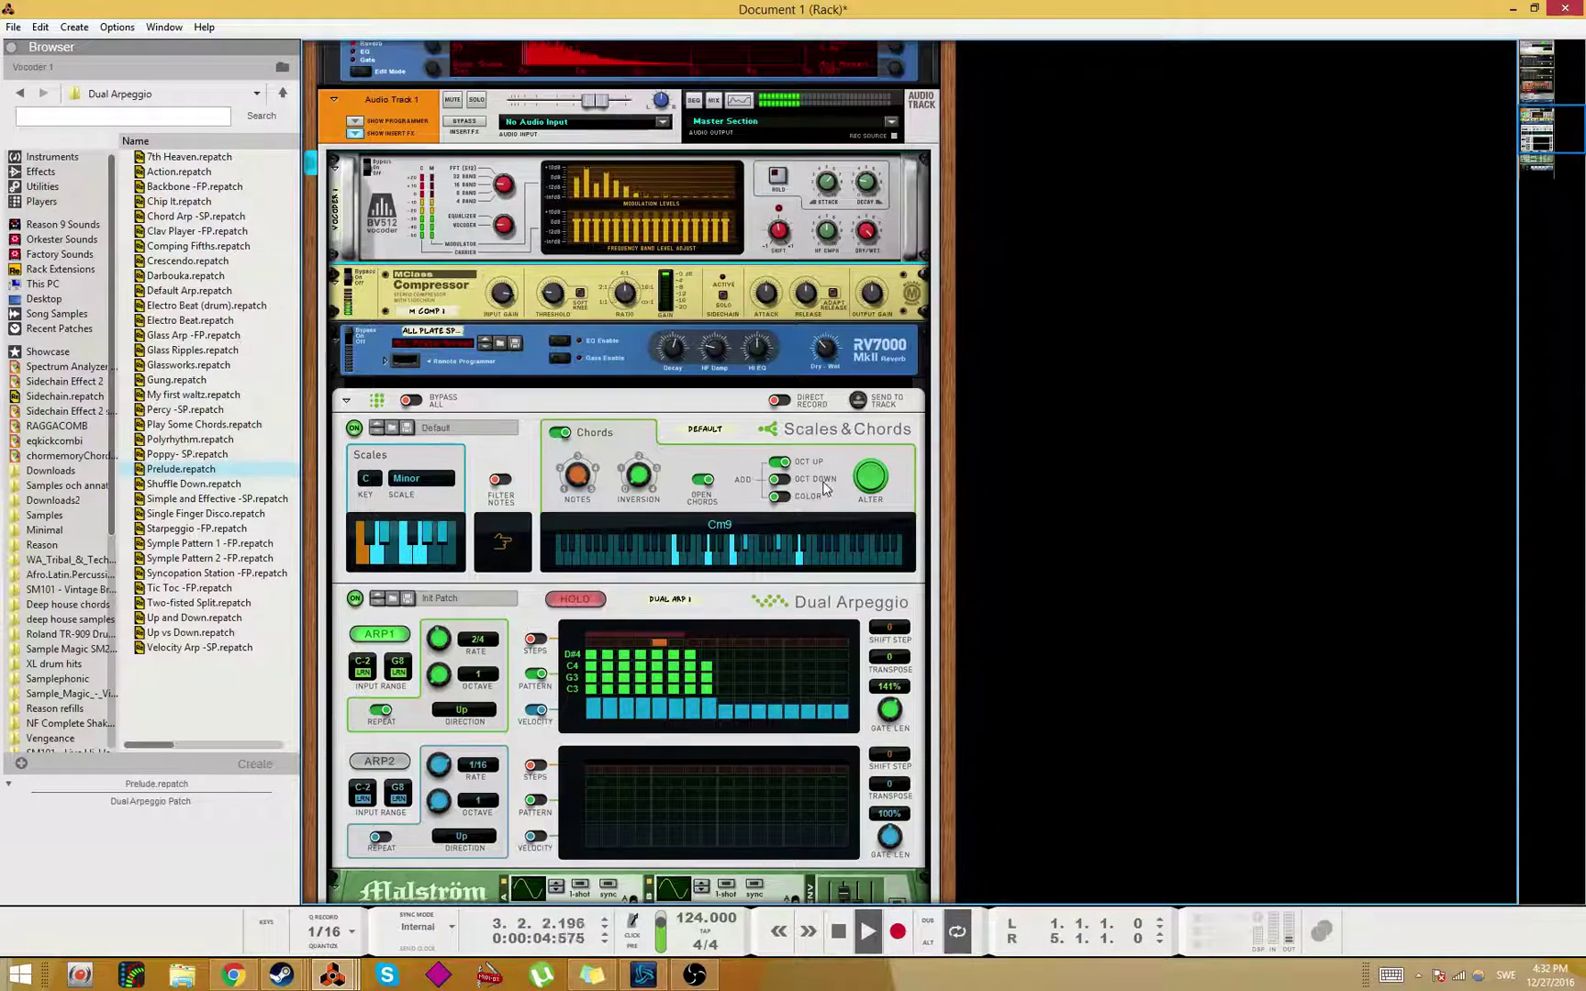
{"action": "scroll", "coordinate": [511, 590], "scroll_direction": "down", "scroll_amount": 3}
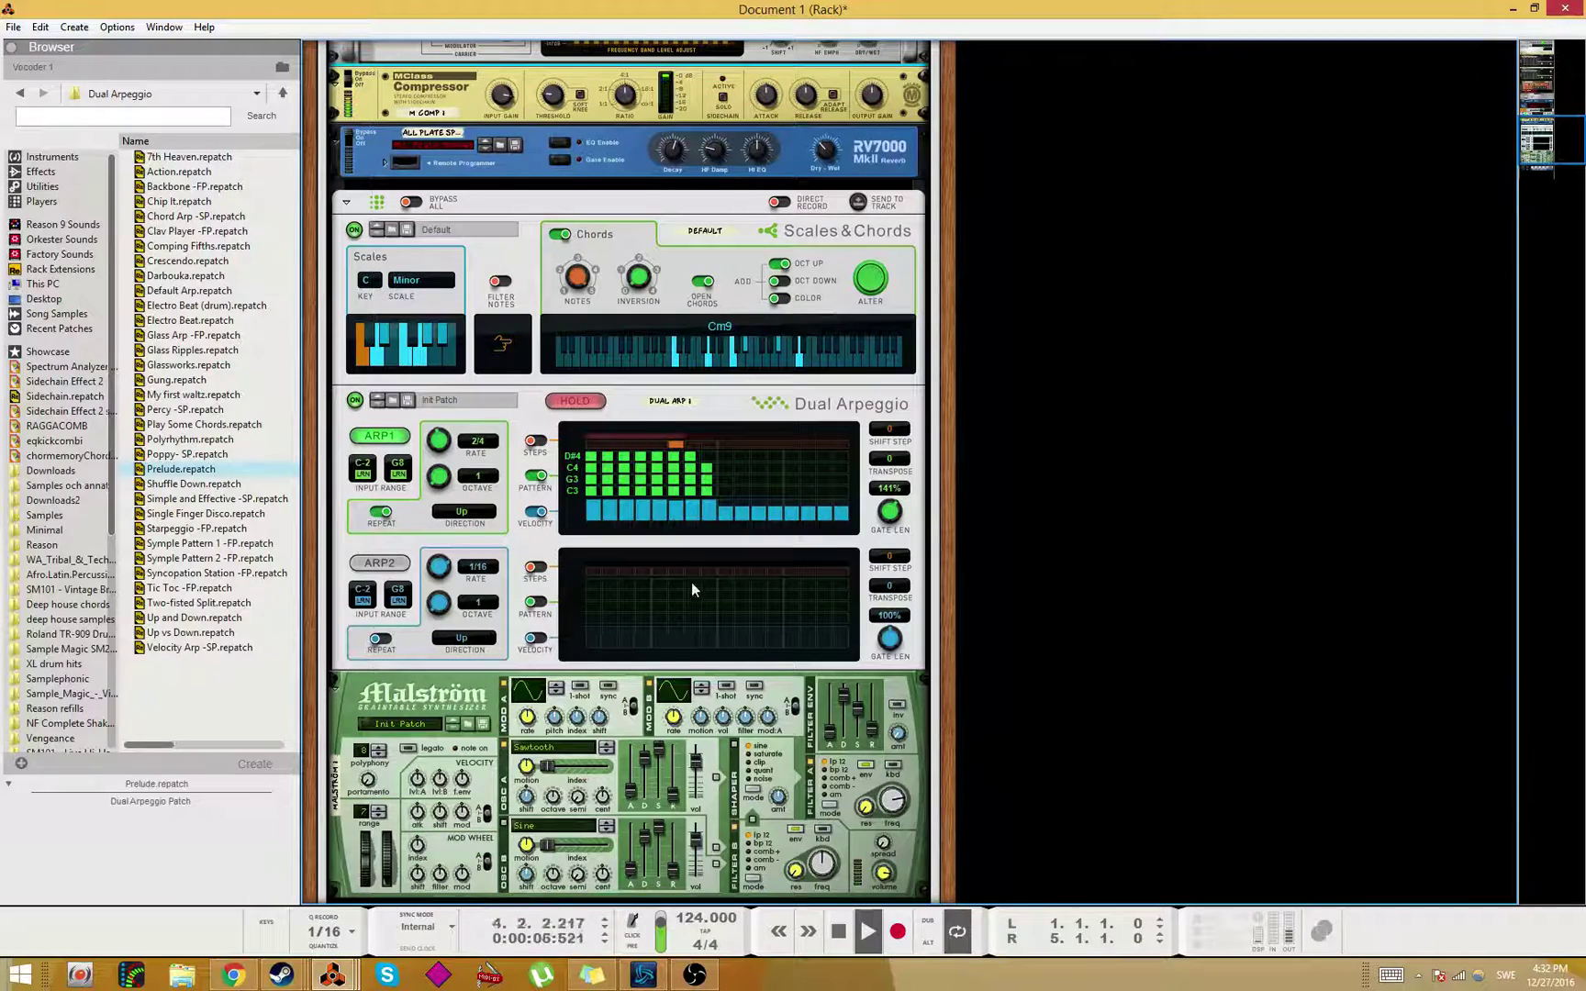
{"action": "scroll", "coordinate": [479, 459], "scroll_direction": "up", "scroll_amount": 6}
{"action": "scroll", "coordinate": [498, 639], "scroll_direction": "down", "scroll_amount": 6}
{"action": "scroll", "coordinate": [497, 640], "scroll_direction": "up", "scroll_amount": 3}
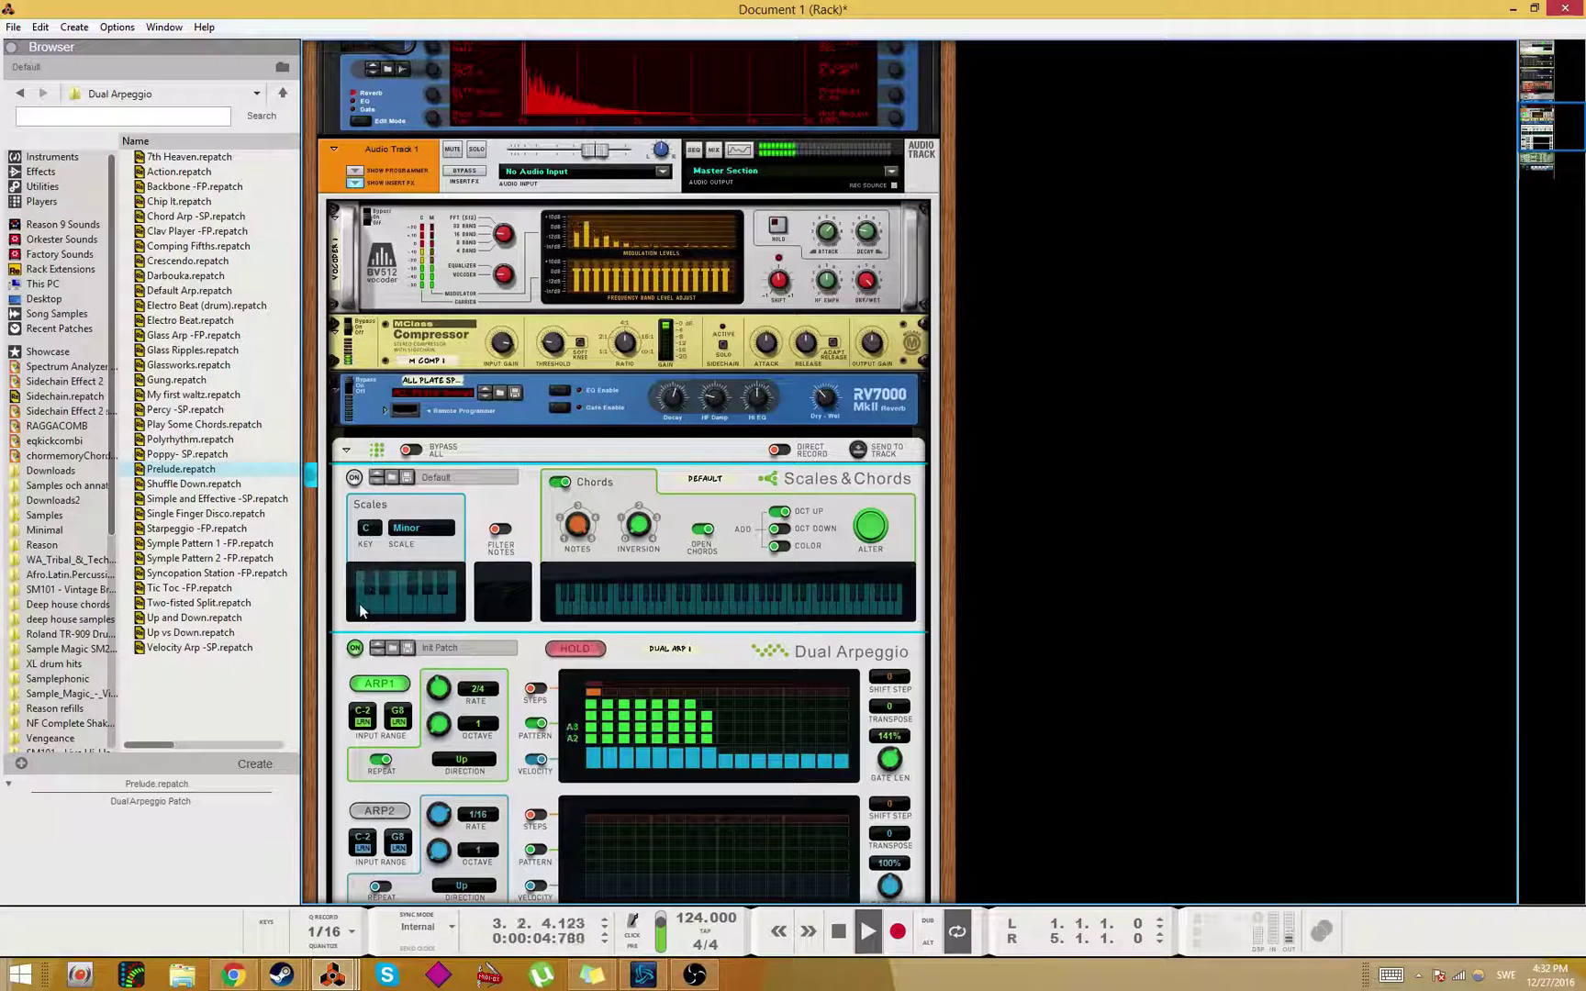
{"action": "left_click", "coordinate": [354, 479]}
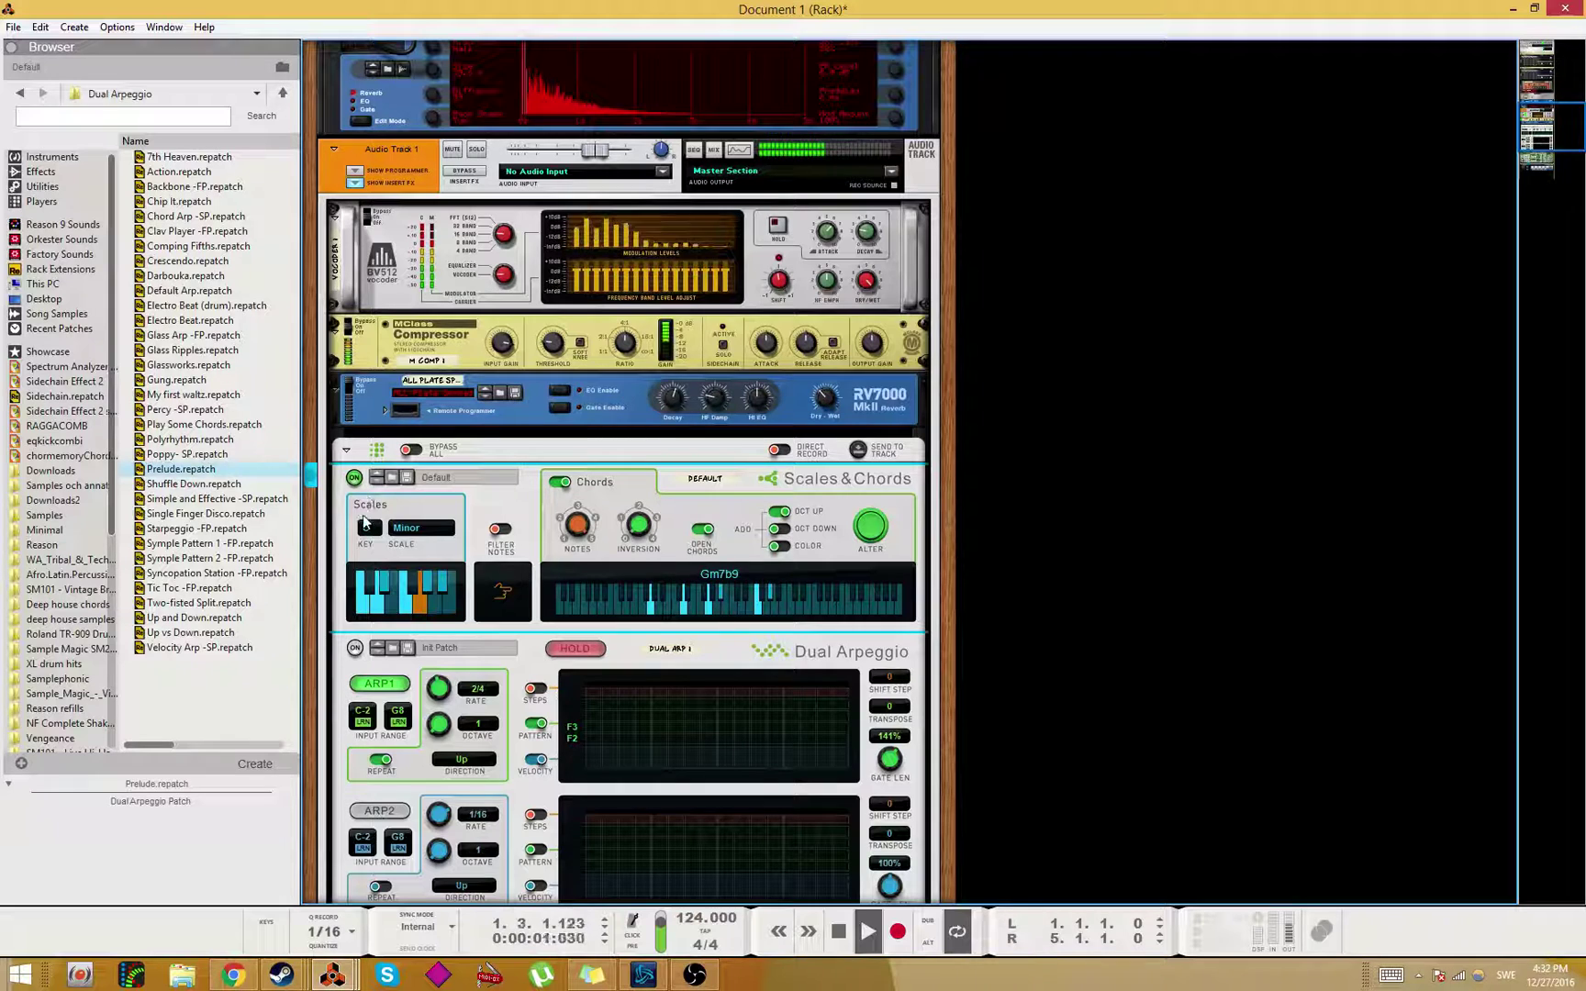
{"action": "left_click_drag", "start_coordinate": [577, 524], "coordinate": [597, 565]}
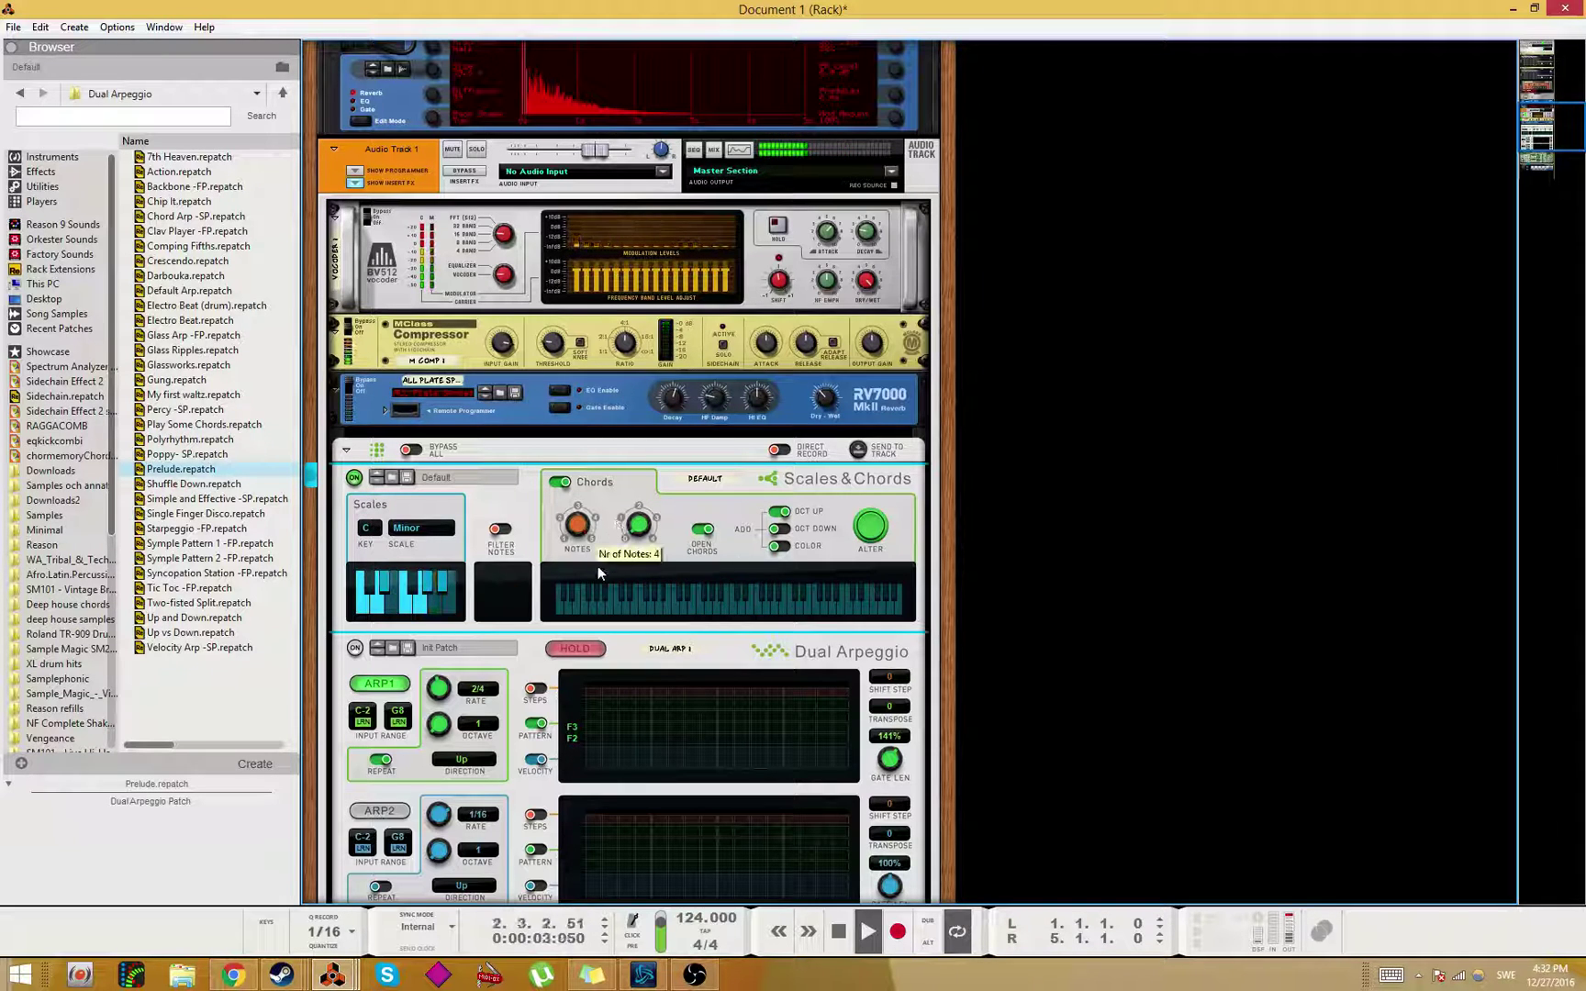